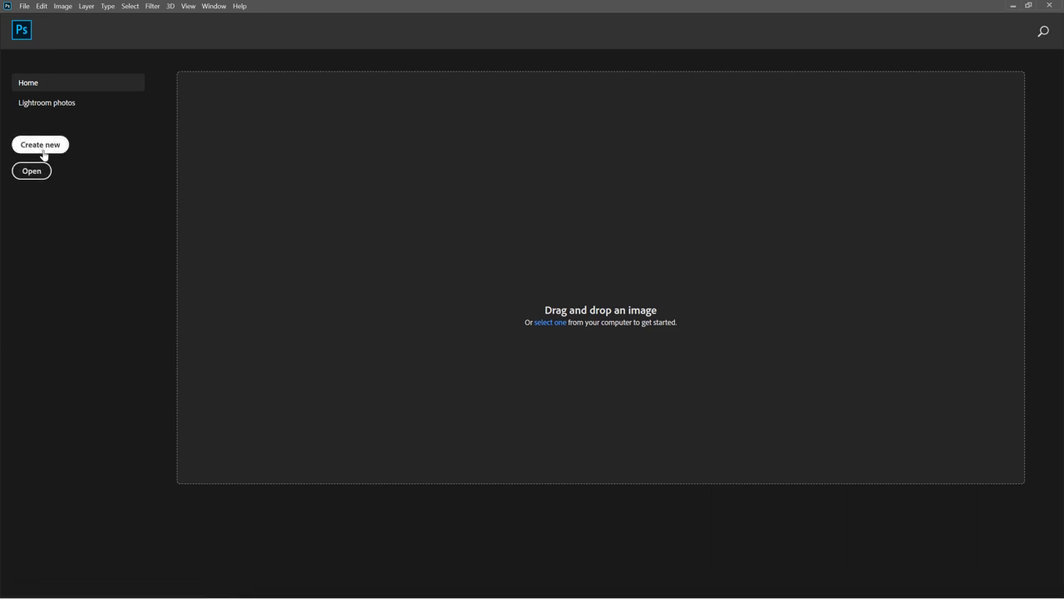
# Create a new document from the A4 print preset with its size units set to inches
pyautogui.click(41, 144)
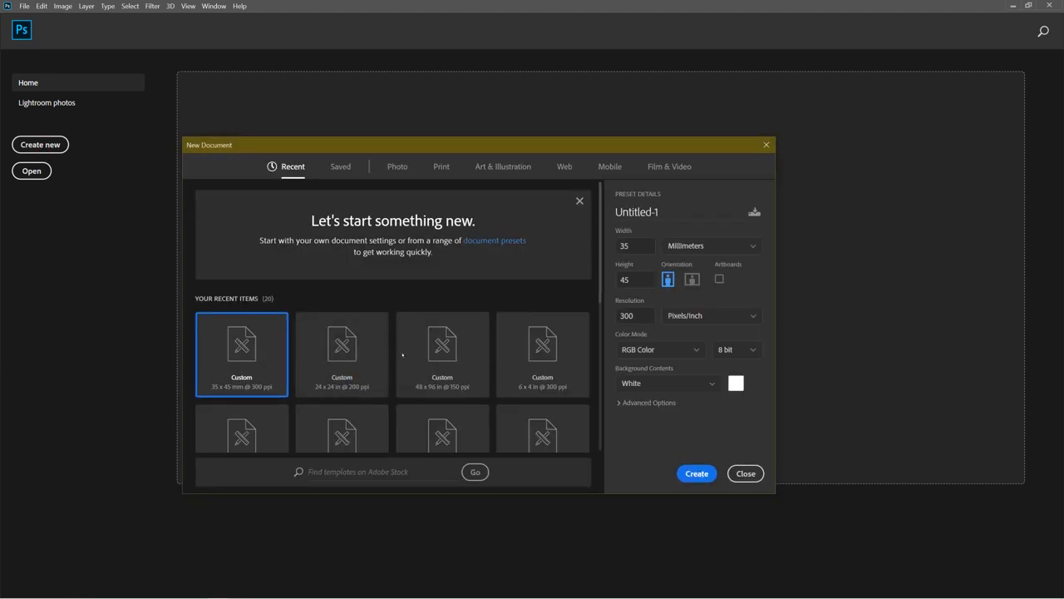
pyautogui.click(443, 170)
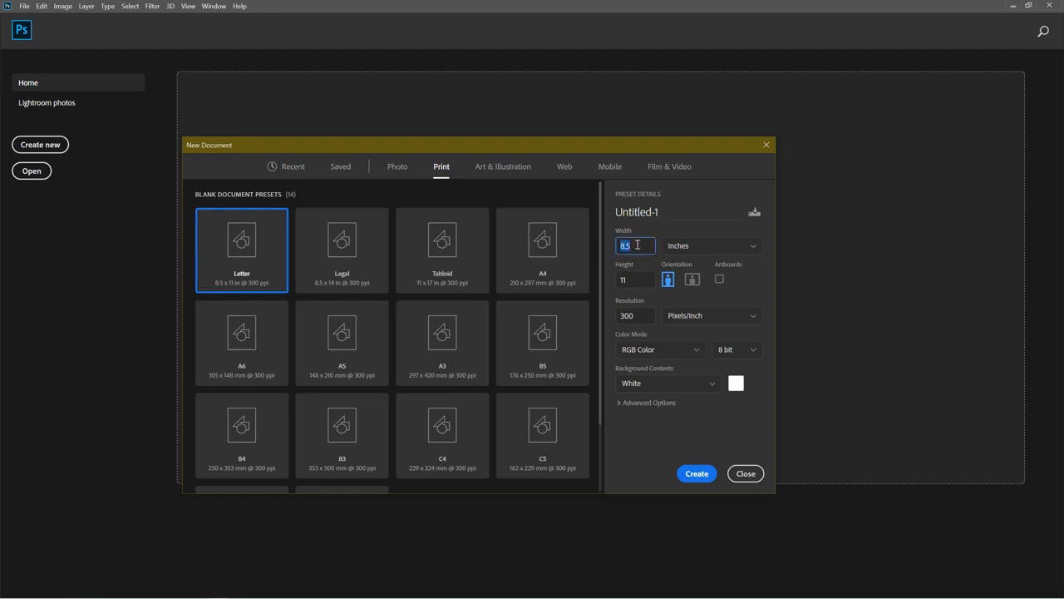
pyautogui.click(514, 268)
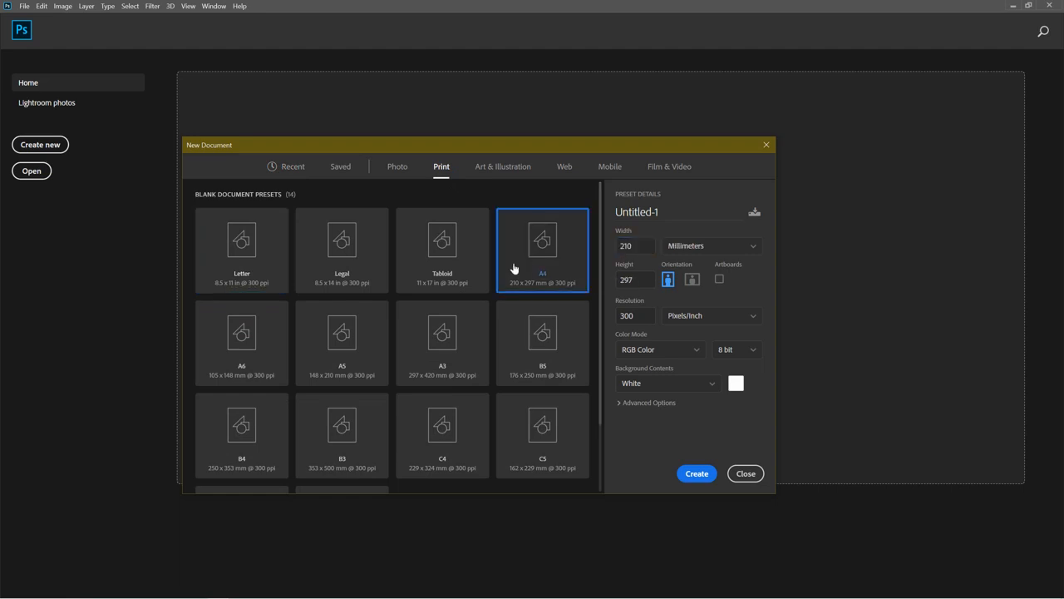
pyautogui.click(696, 254)
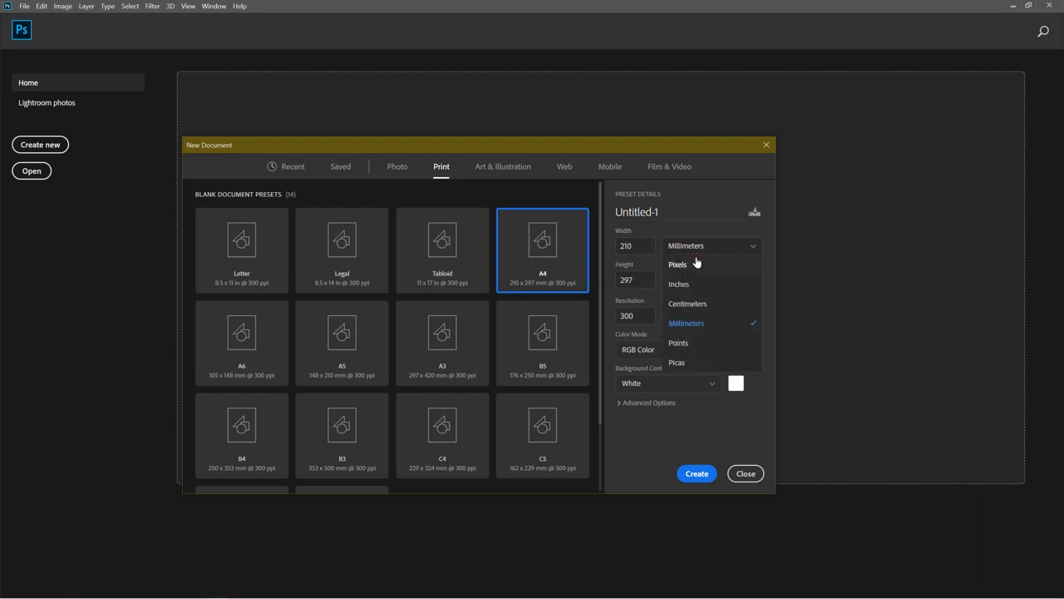
pyautogui.click(686, 287)
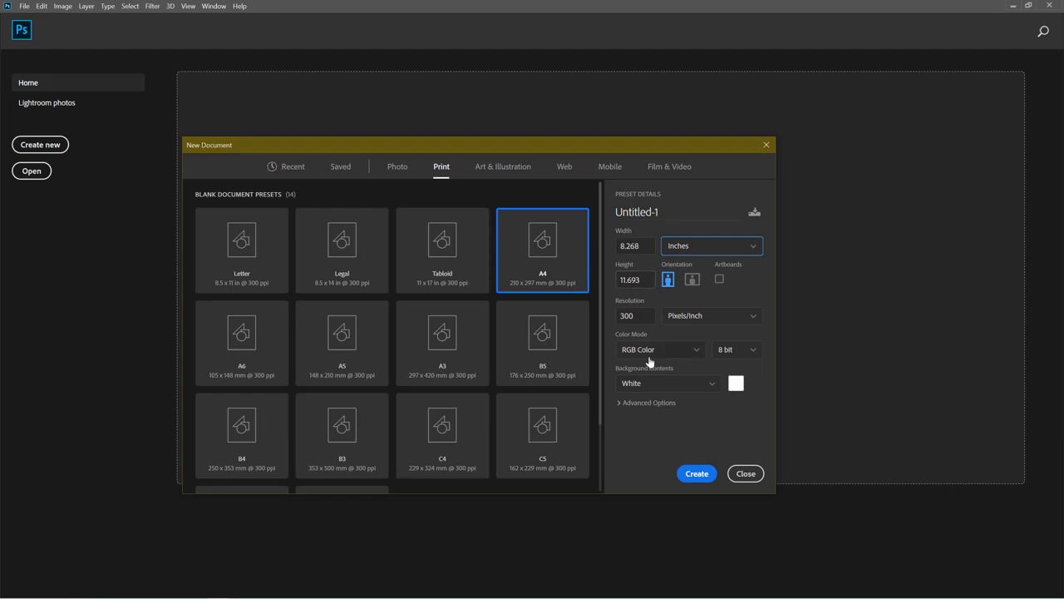
pyautogui.click(695, 477)
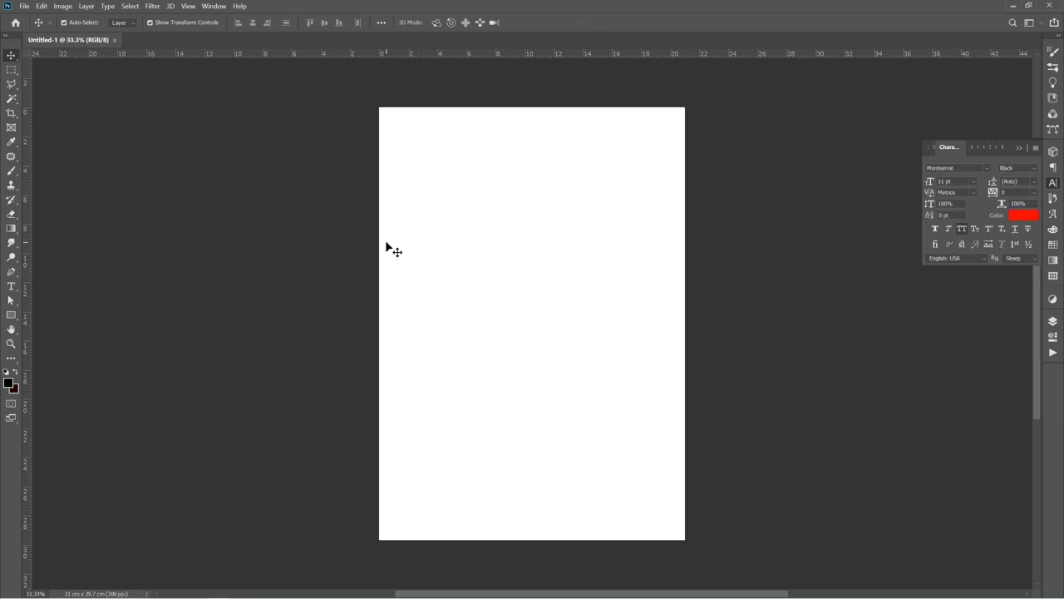
# Rotate the canvas 90° clockwise into landscape orientation
pyautogui.click(63, 6)
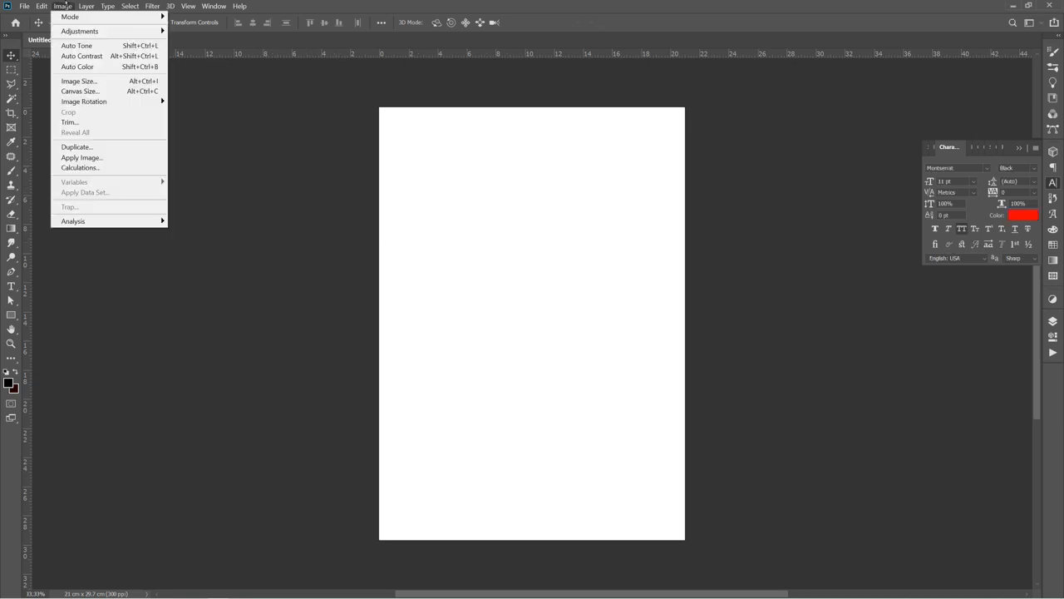
pyautogui.moveTo(87, 6)
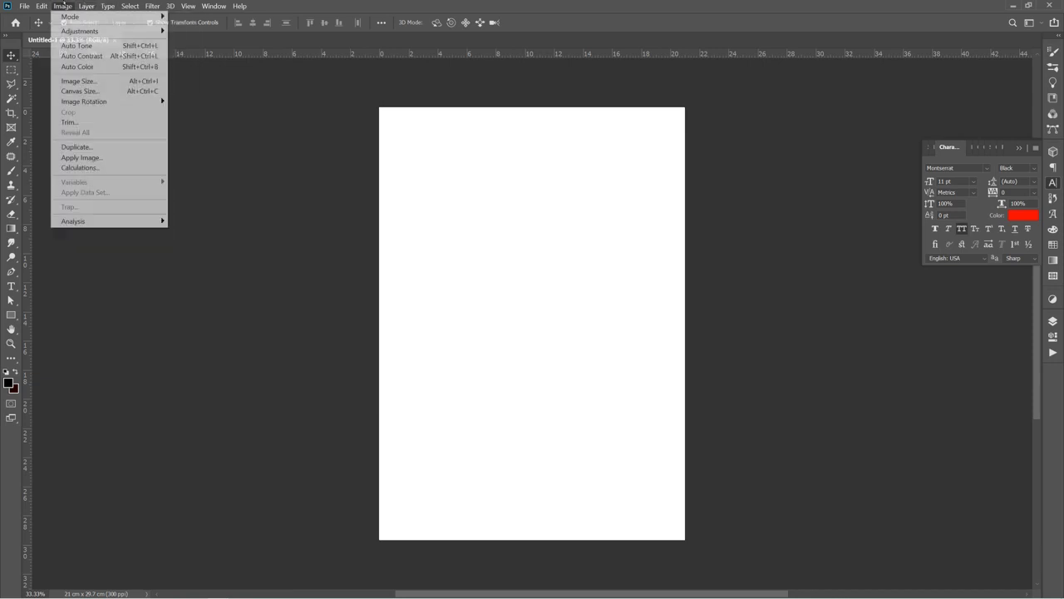
pyautogui.moveTo(40, 6)
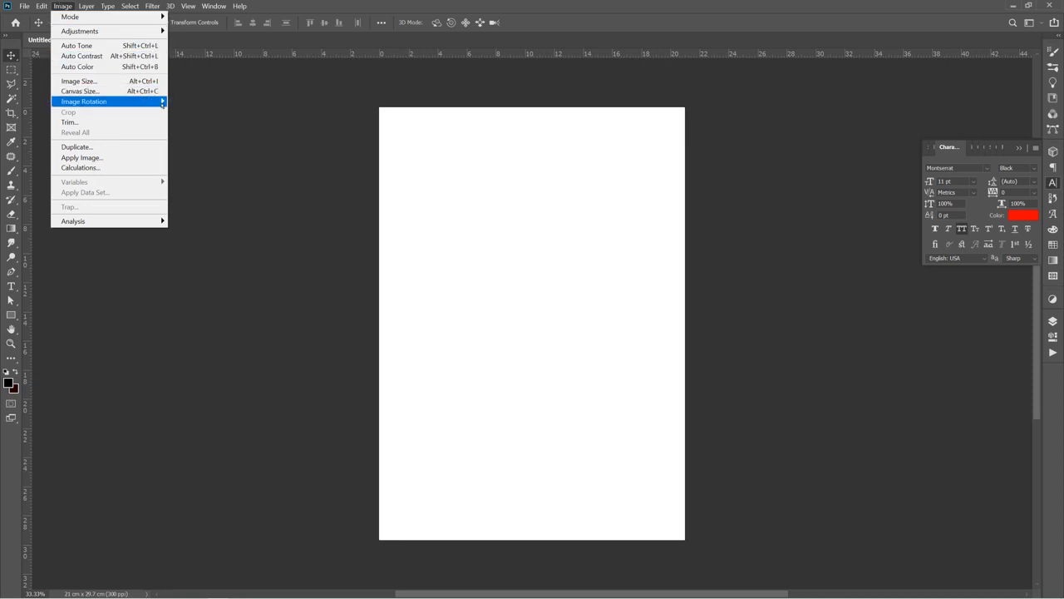
pyautogui.moveTo(163, 104)
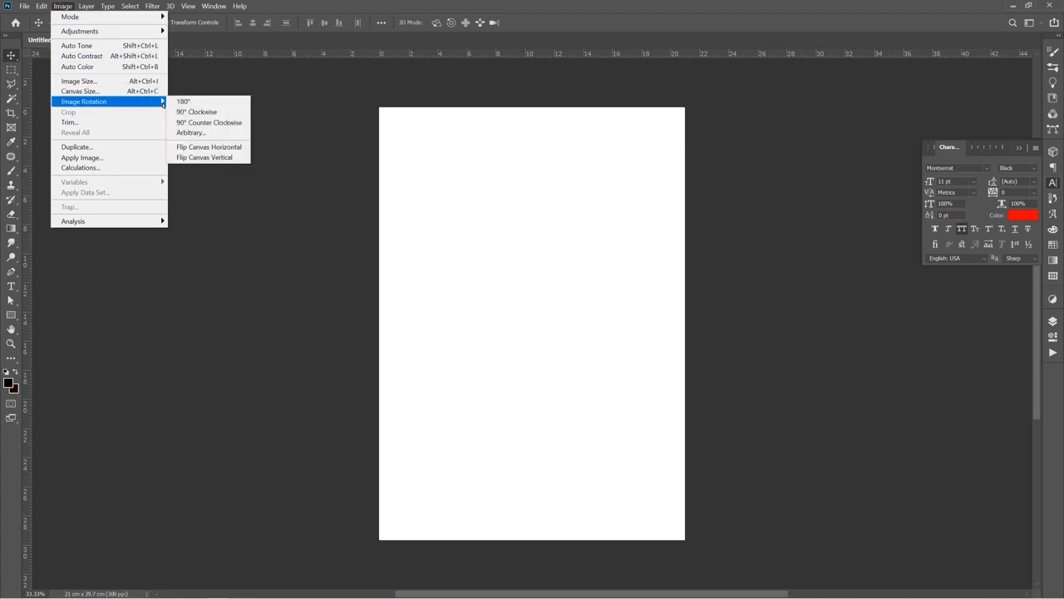
pyautogui.click(198, 111)
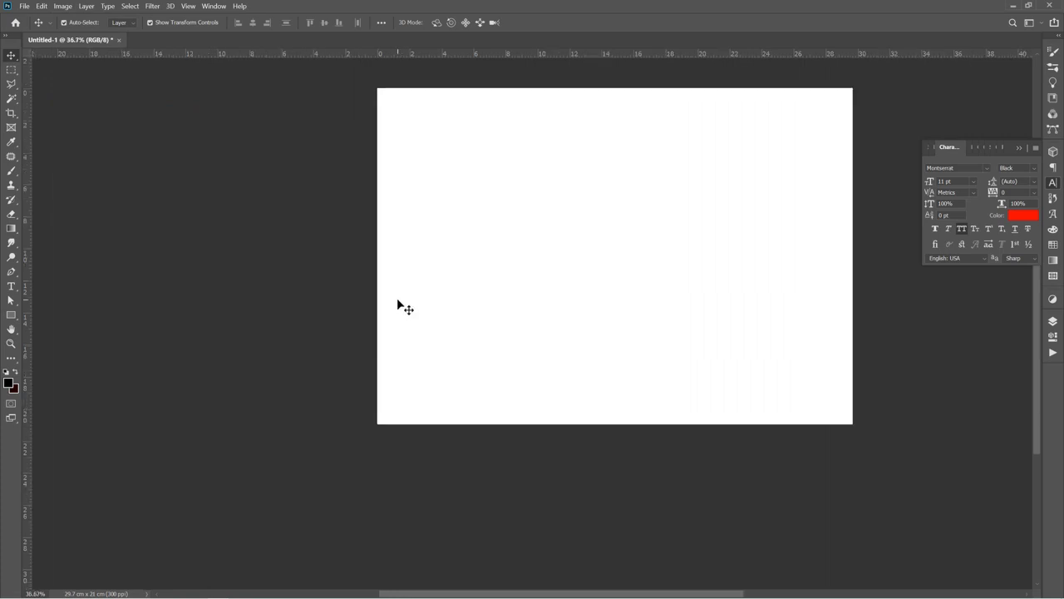
pyautogui.scroll(-1, 397, 301)
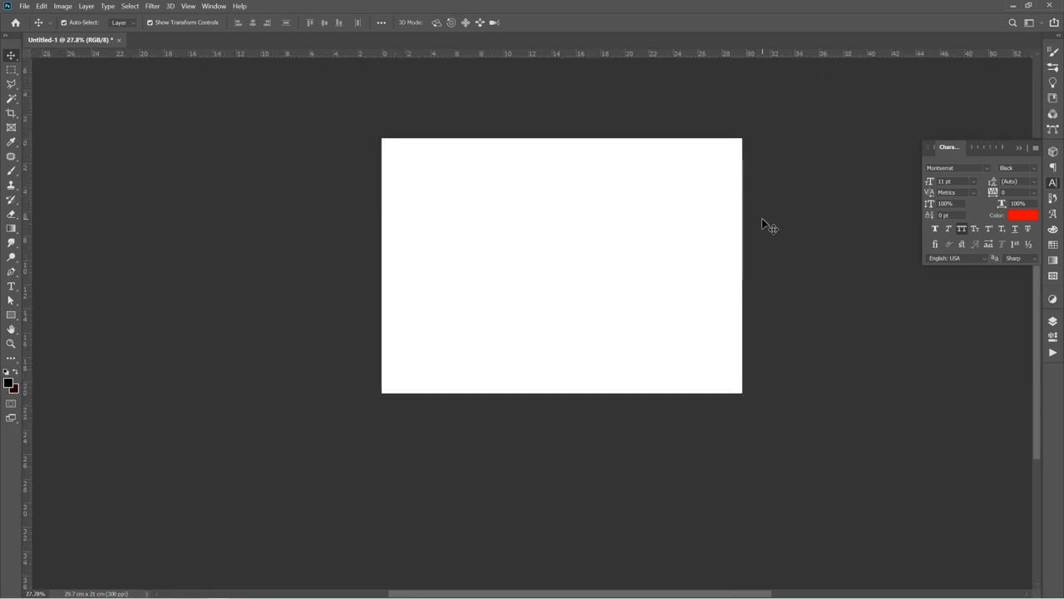
pyautogui.scroll(3, 762, 226)
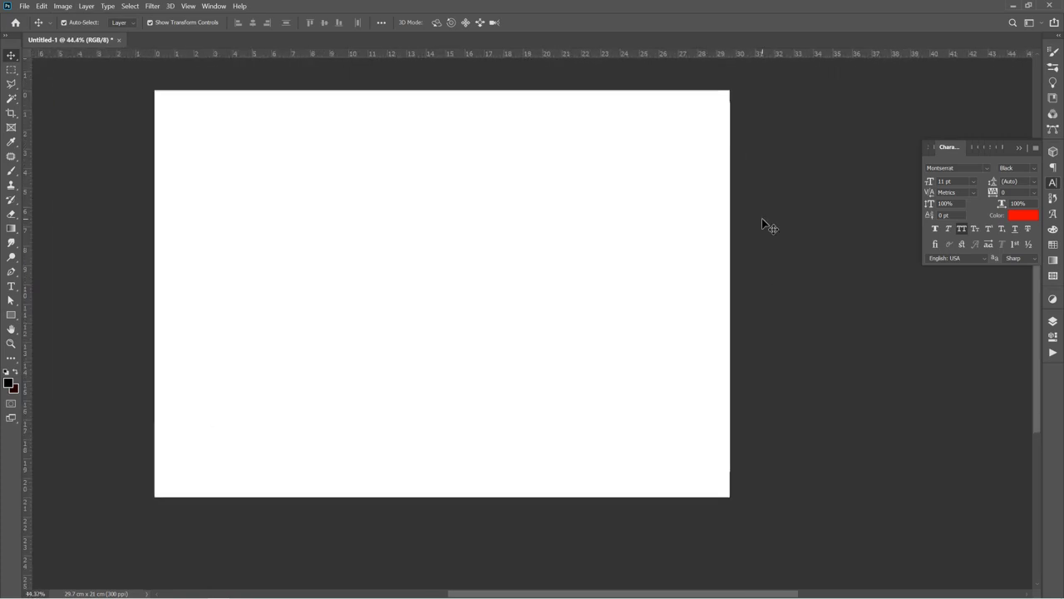
pyautogui.click(720, 115)
pyautogui.scroll(-1, 723, 122)
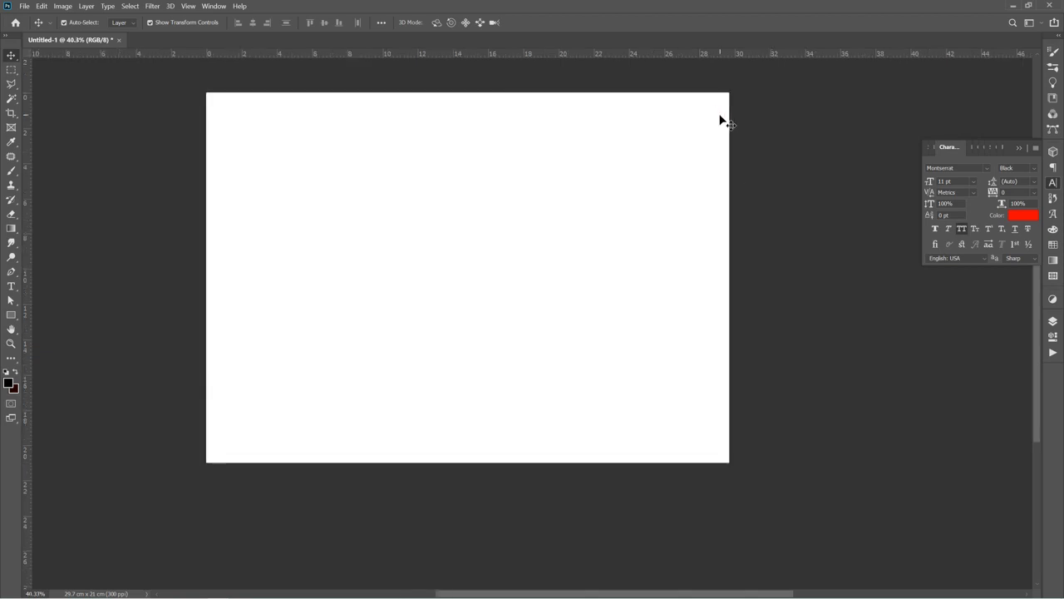
pyautogui.scroll(2, 632, 69)
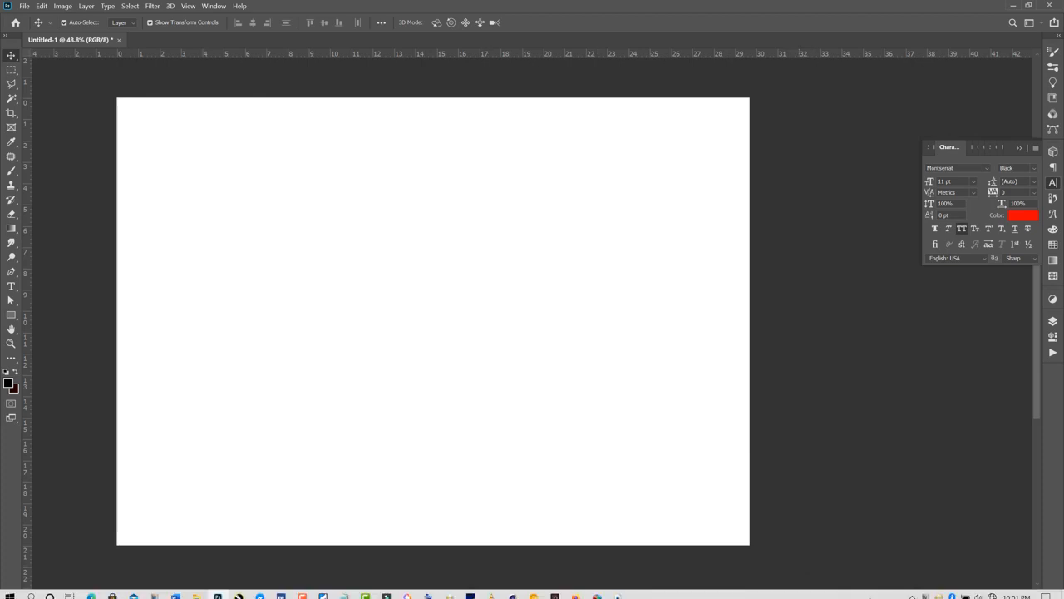
pyautogui.click(912, 590)
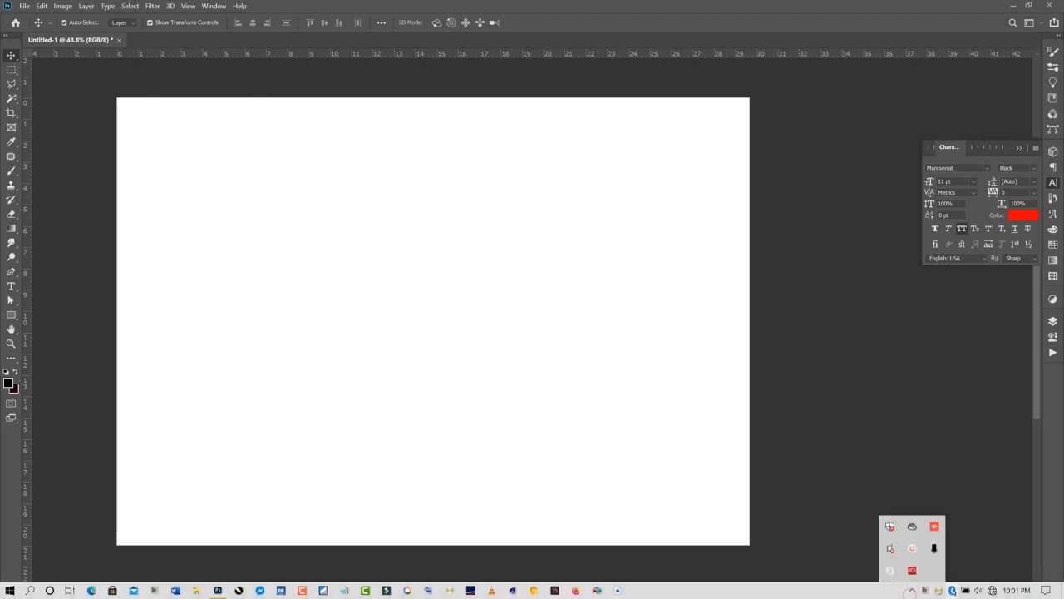
pyautogui.click(888, 551)
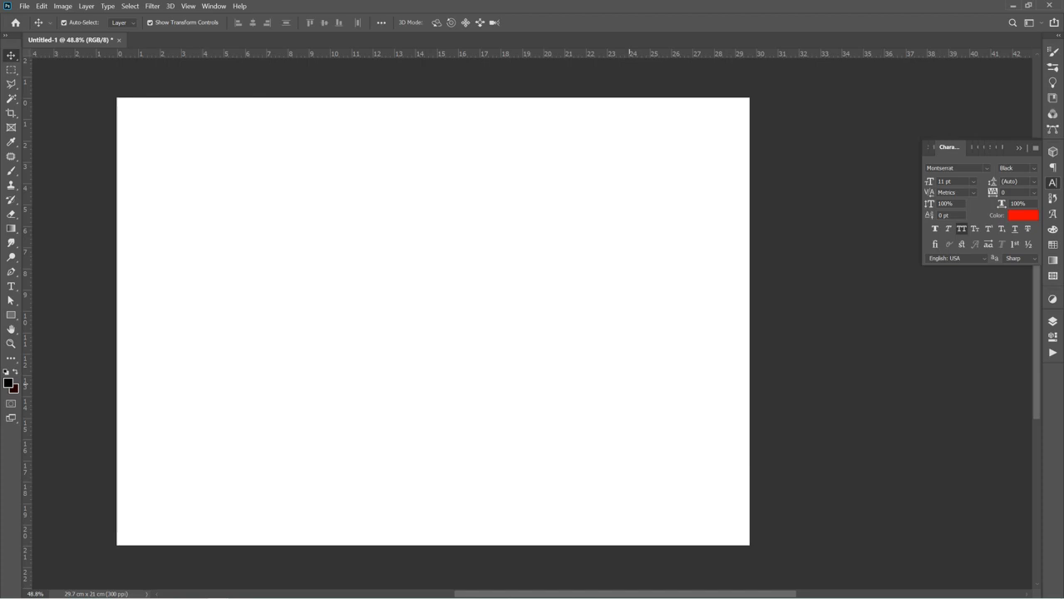
pyautogui.moveTo(937, 596)
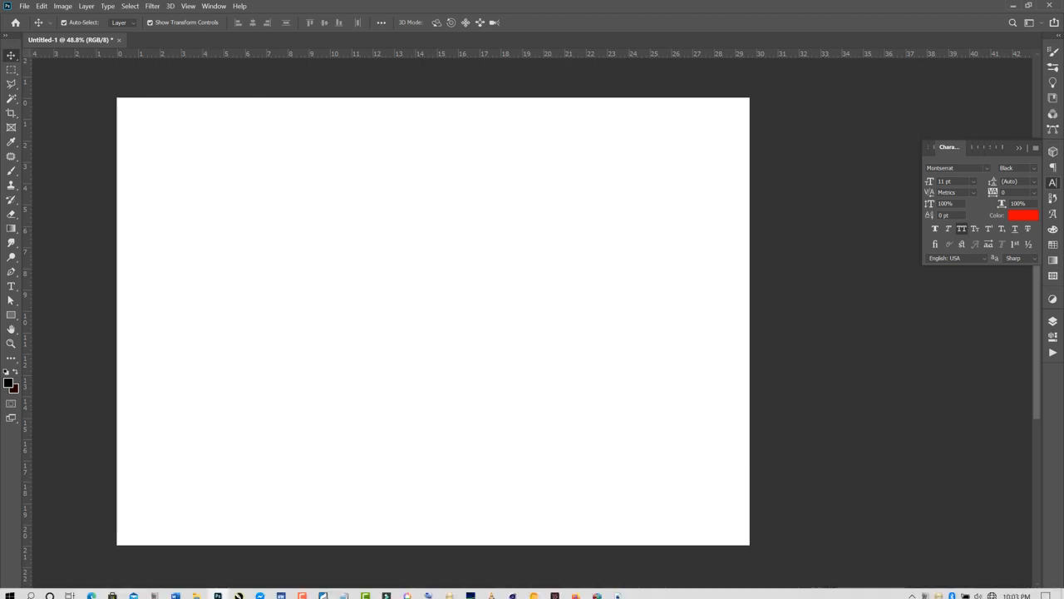
pyautogui.click(911, 591)
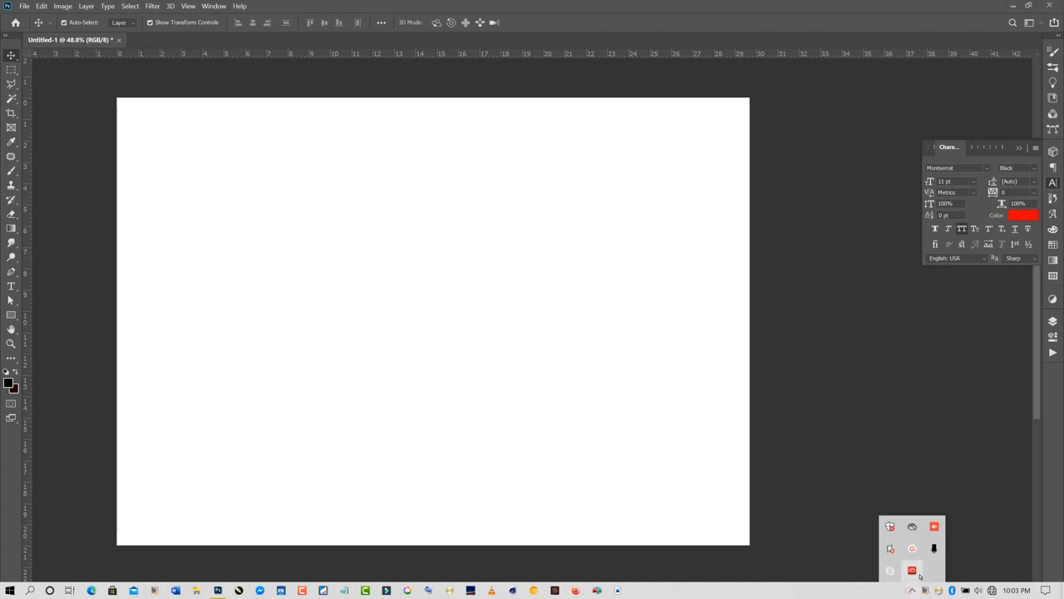
pyautogui.click(911, 570)
pyautogui.click(954, 567)
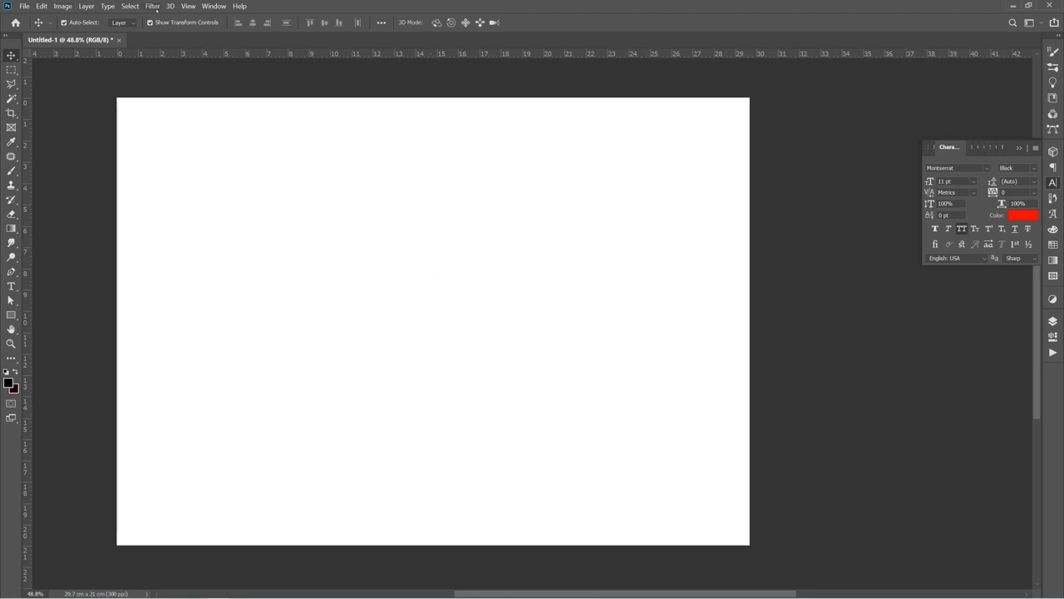
# Add a vertical guide at position 50% across the canvas
pyautogui.click(154, 6)
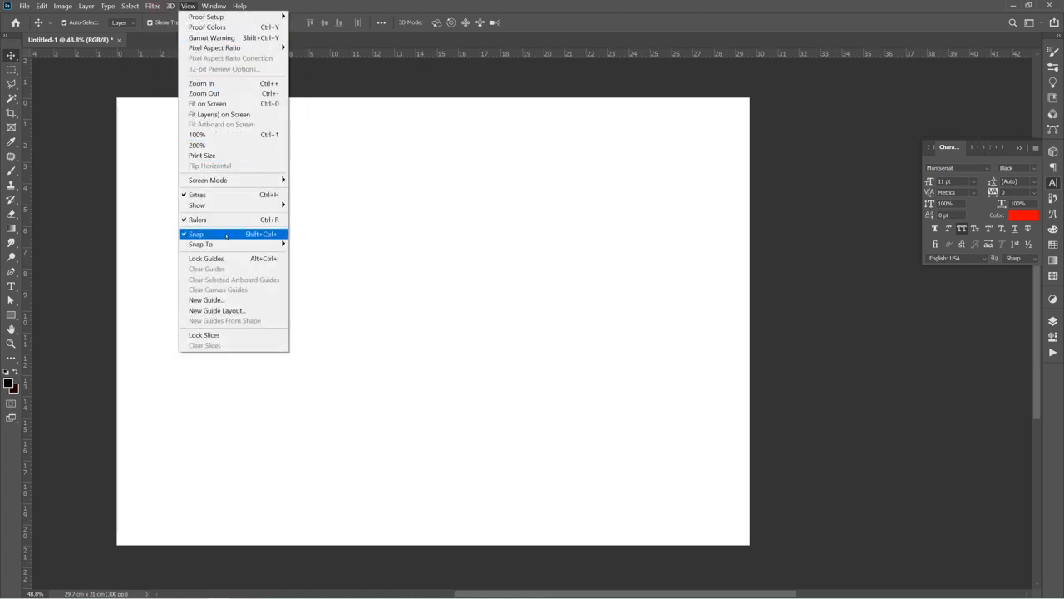
pyautogui.click(220, 301)
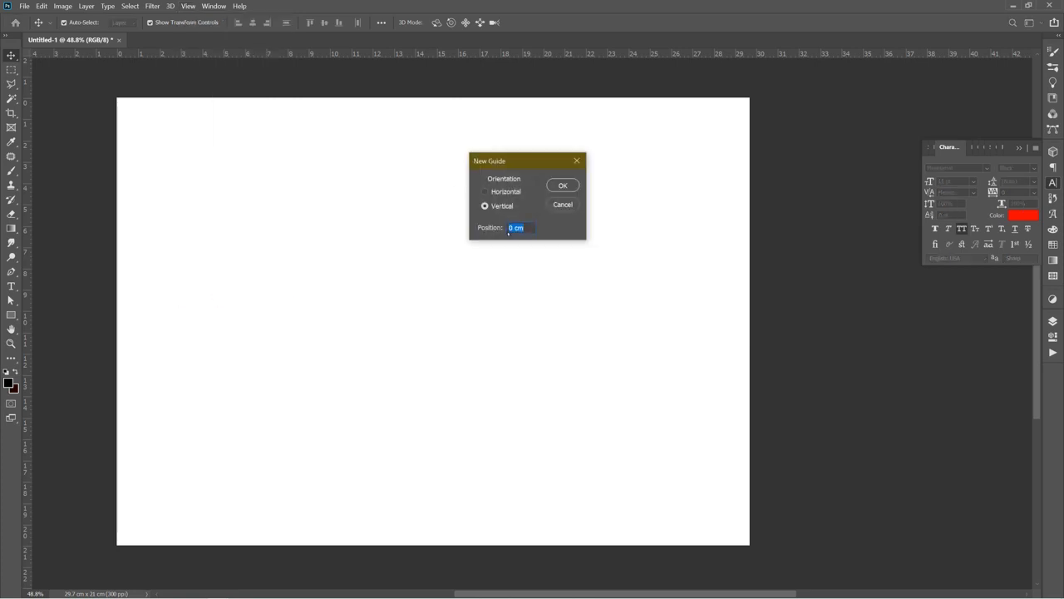
pyautogui.write('50')
pyautogui.write('%')
pyautogui.press('Return')
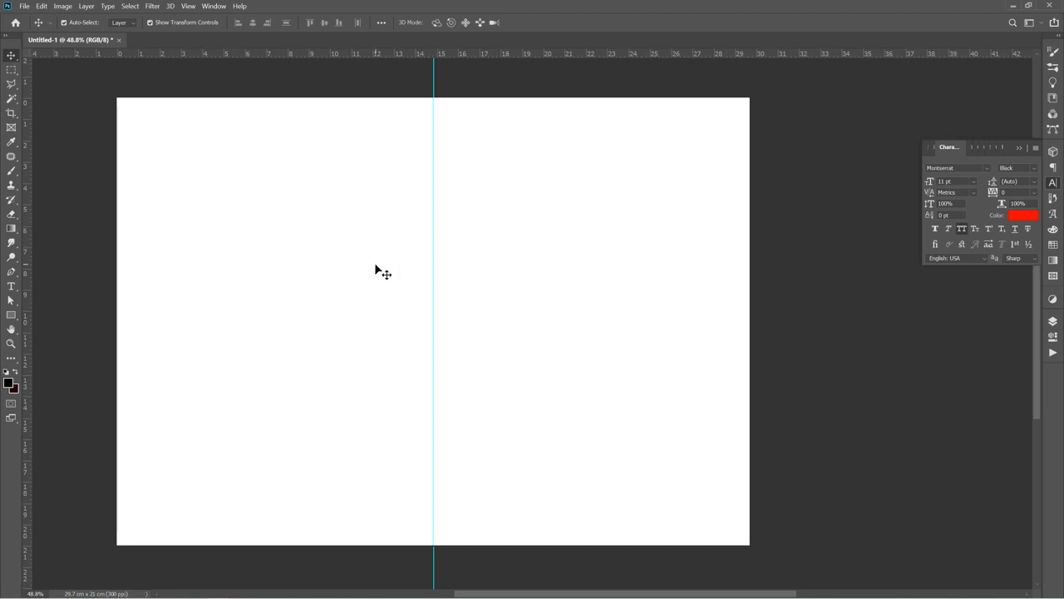
# Add a second vertical guide at position 3% as a left margin
pyautogui.scroll(-2, 661, 310)
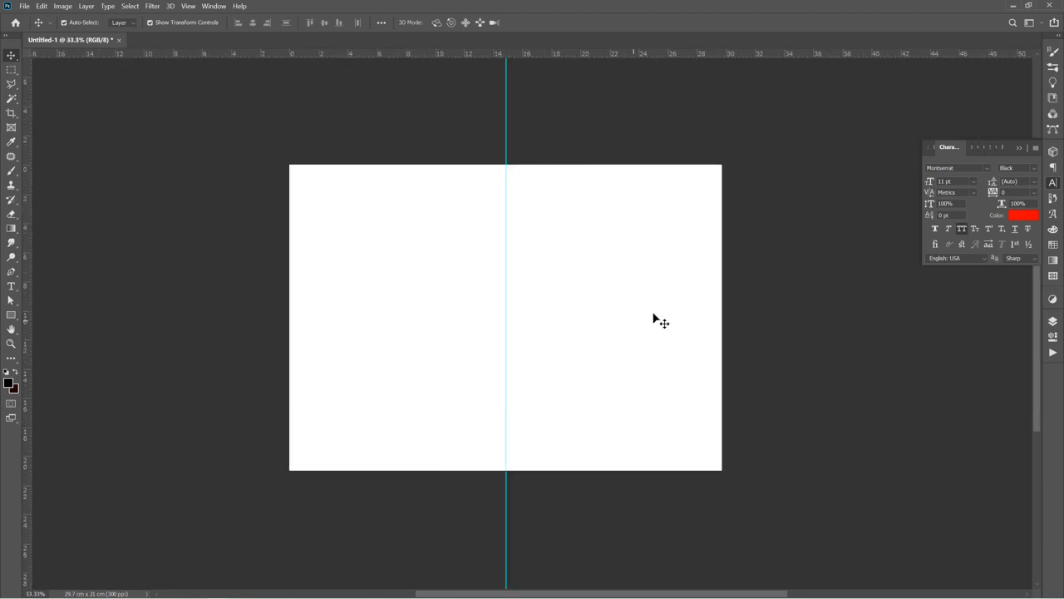
pyautogui.scroll(1, 572, 328)
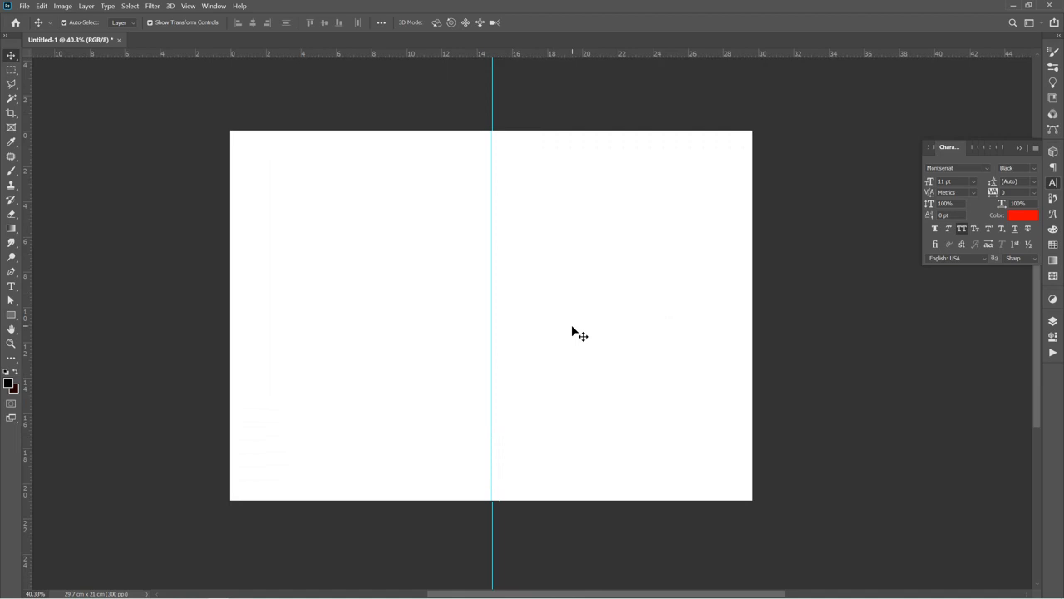
pyautogui.scroll(1, 592, 325)
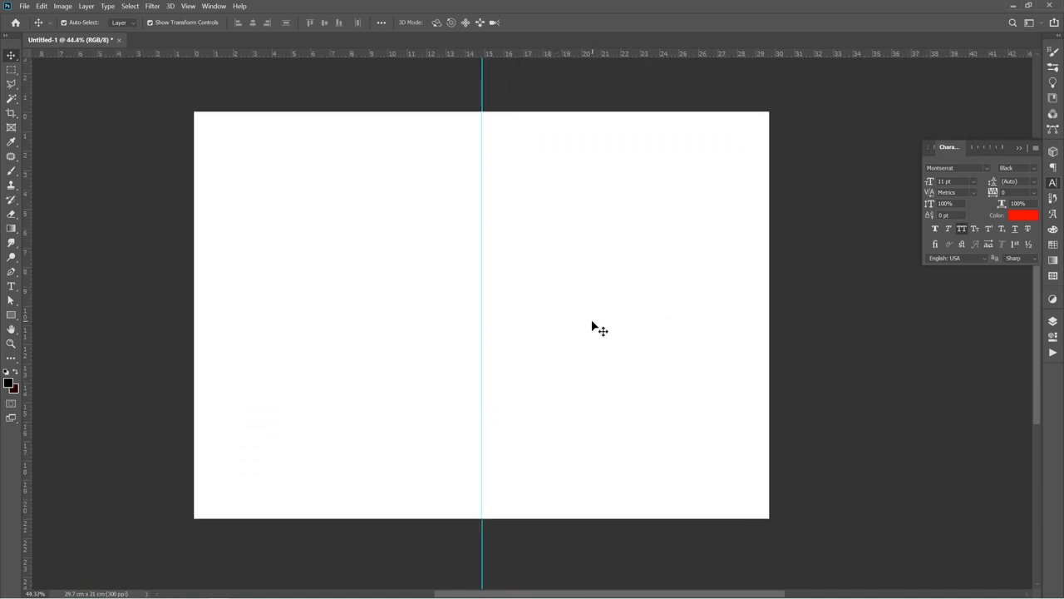
pyautogui.click(154, 6)
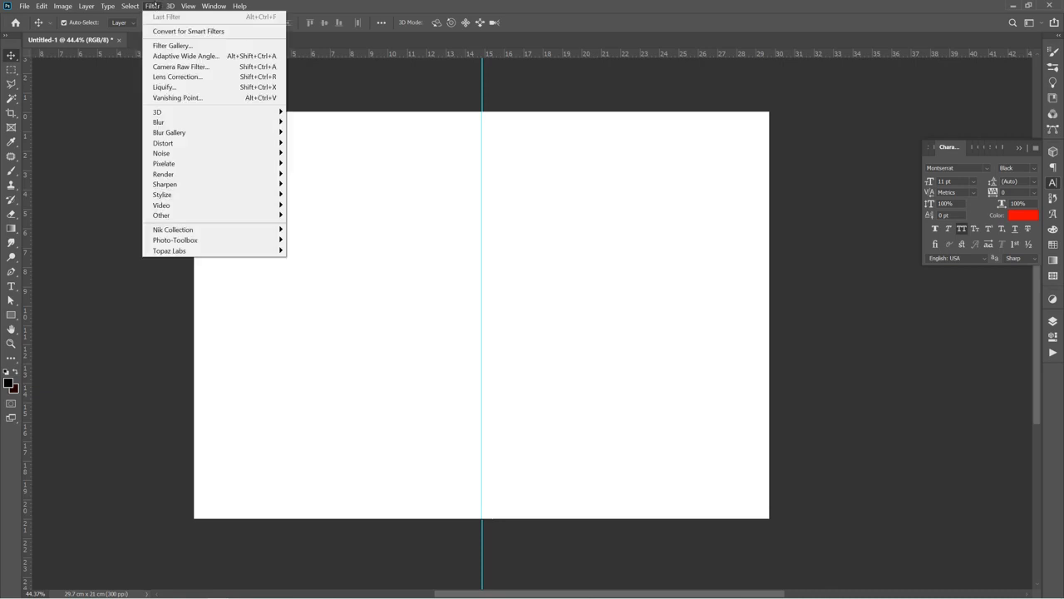
pyautogui.moveTo(188, 6)
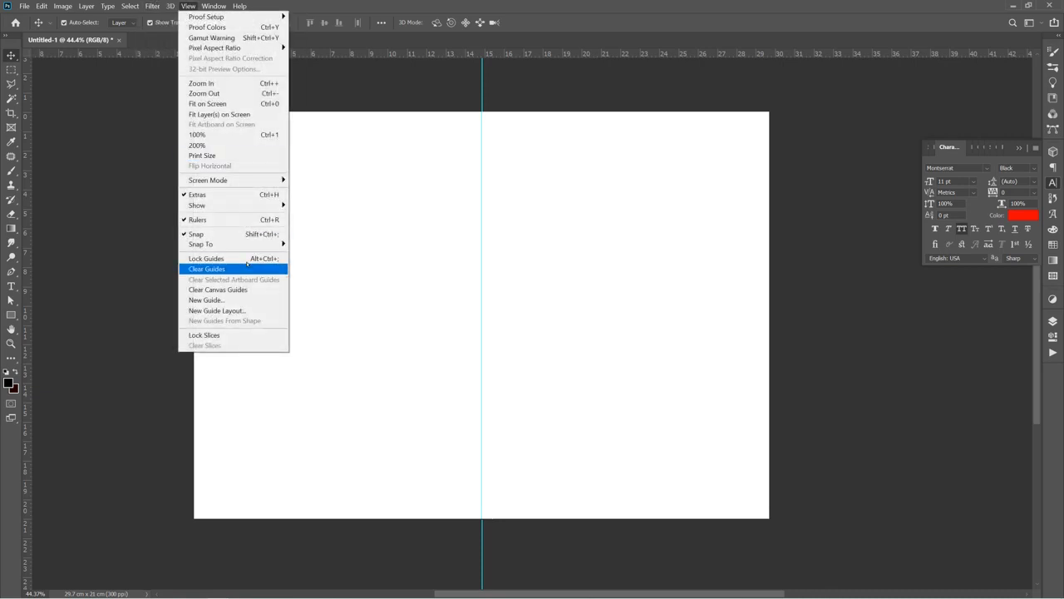
pyautogui.click(250, 298)
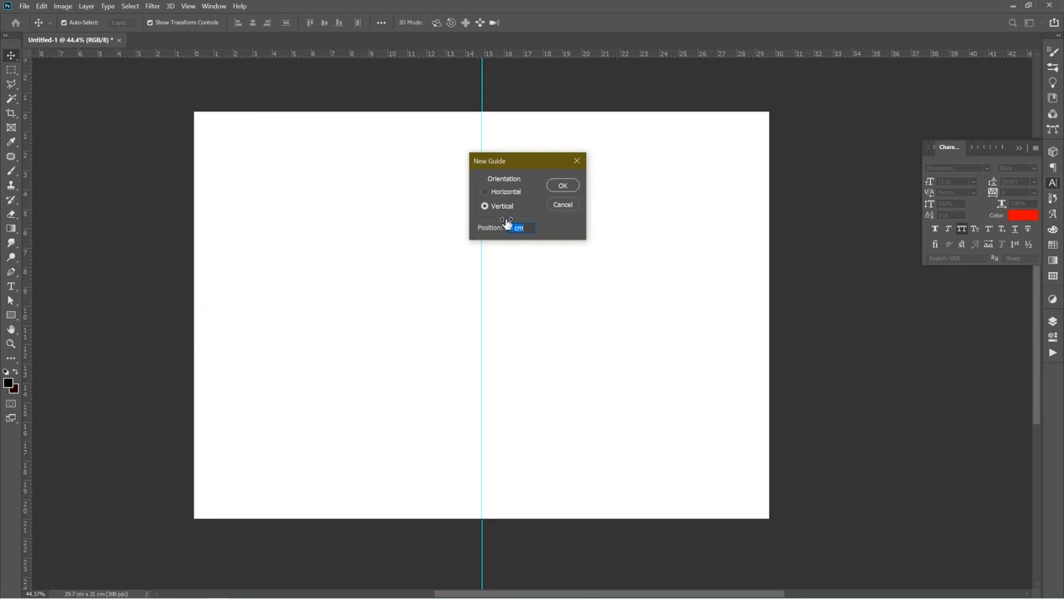
pyautogui.write('3%')
pyautogui.press('Return')
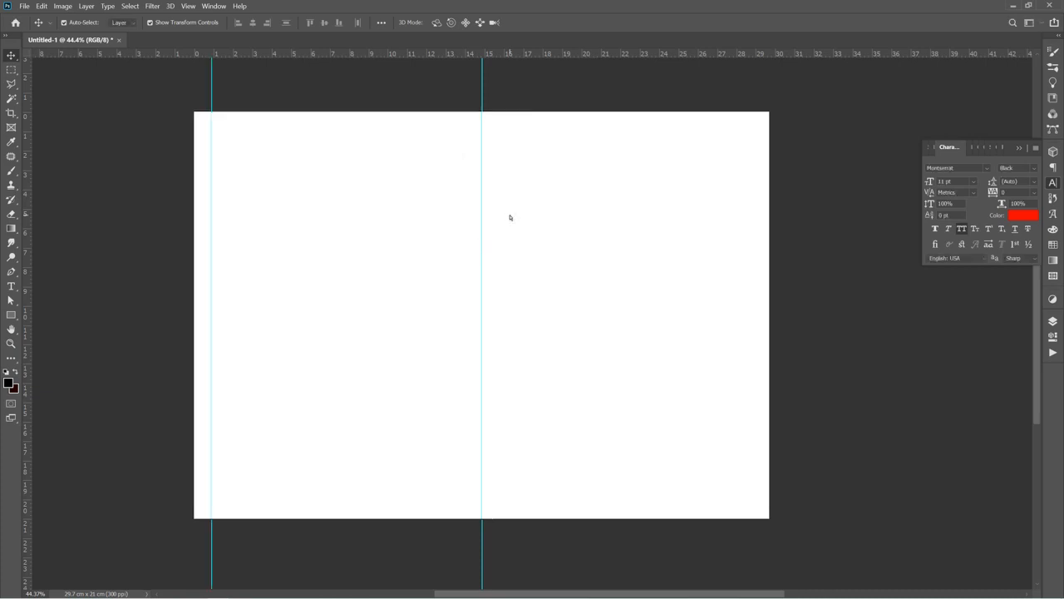
# Add a horizontal guide at position 3% as a top margin
pyautogui.click(188, 6)
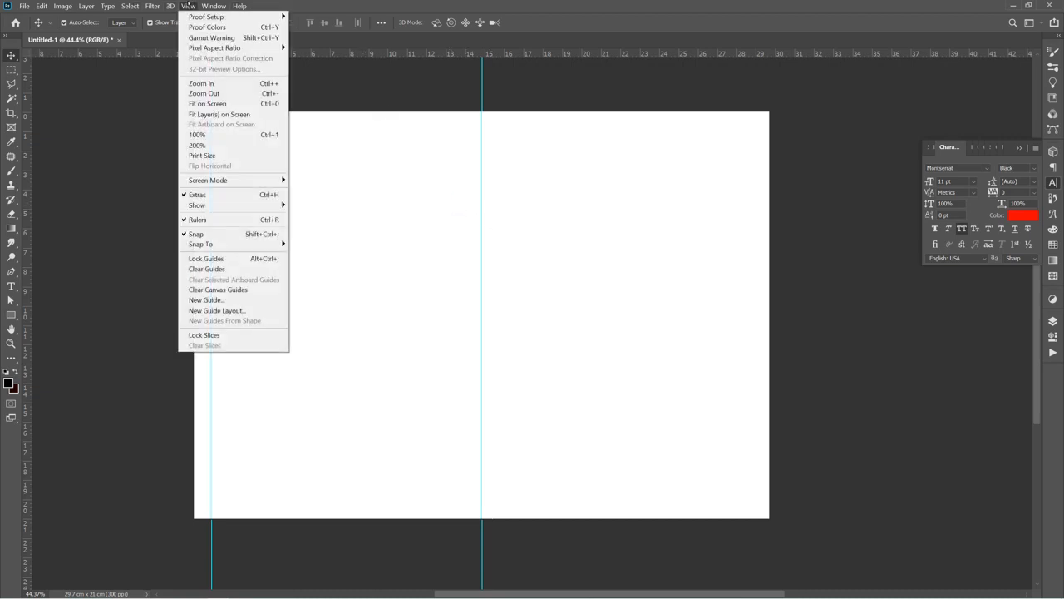
pyautogui.click(242, 300)
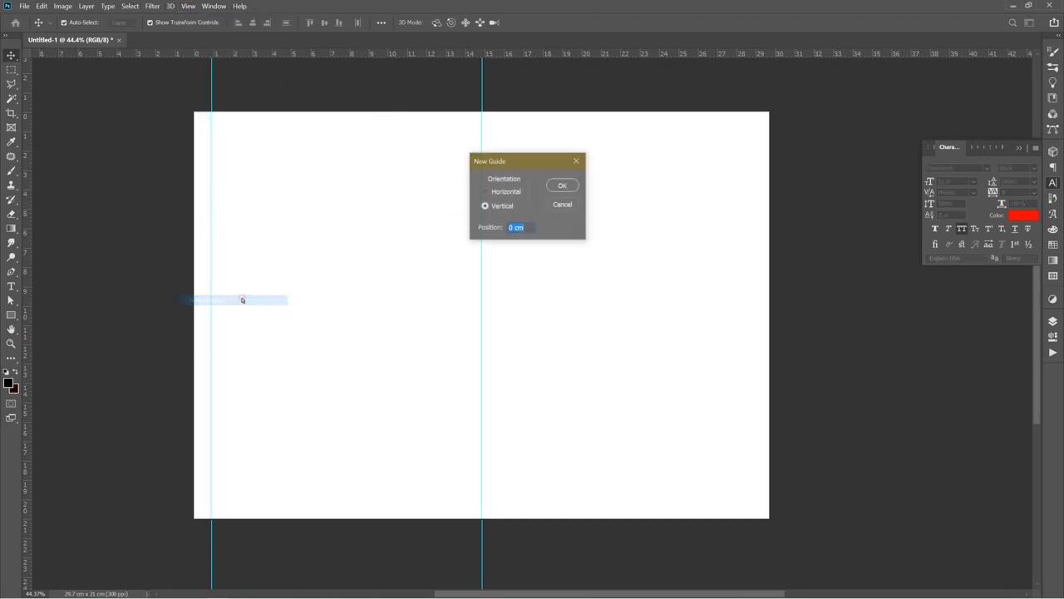
pyautogui.click(507, 192)
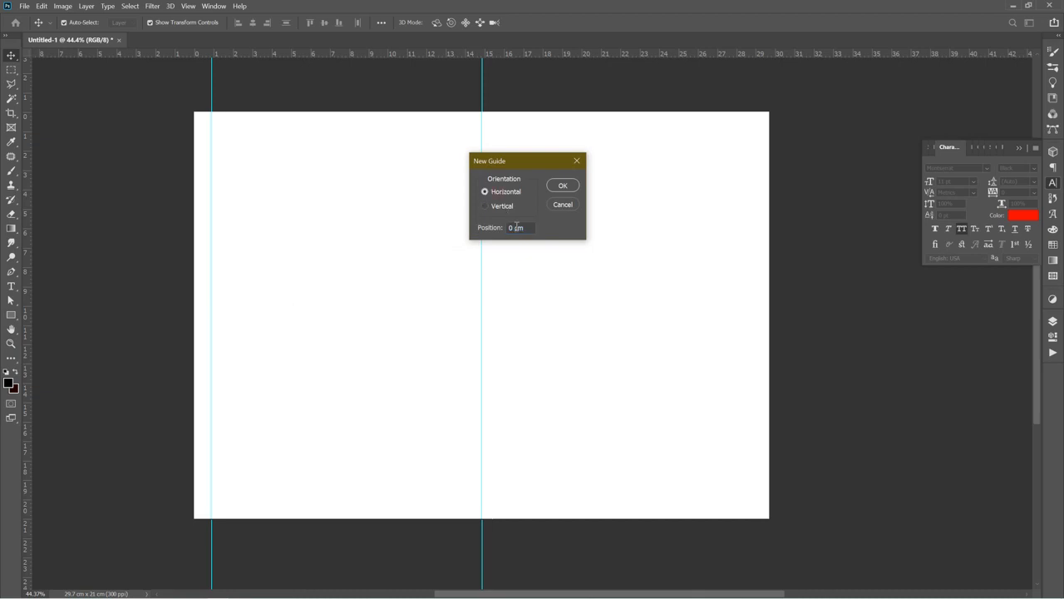
pyautogui.moveTo(527, 228); pyautogui.dragTo(485, 217)
pyautogui.write('3%')
pyautogui.press('Return')
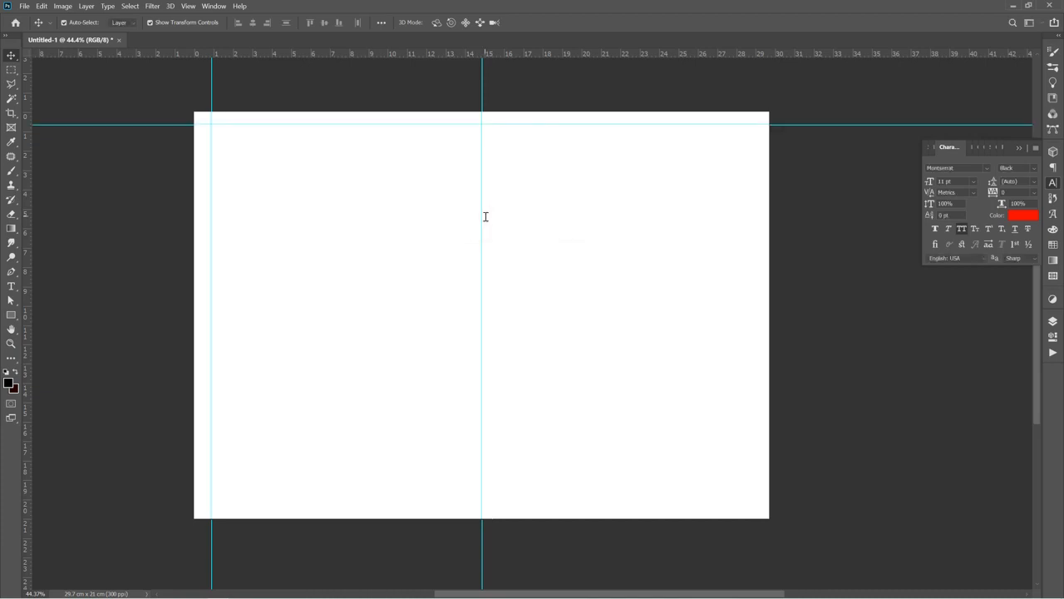
# Add a horizontal guide at position 97% as a bottom margin
pyautogui.click(188, 6)
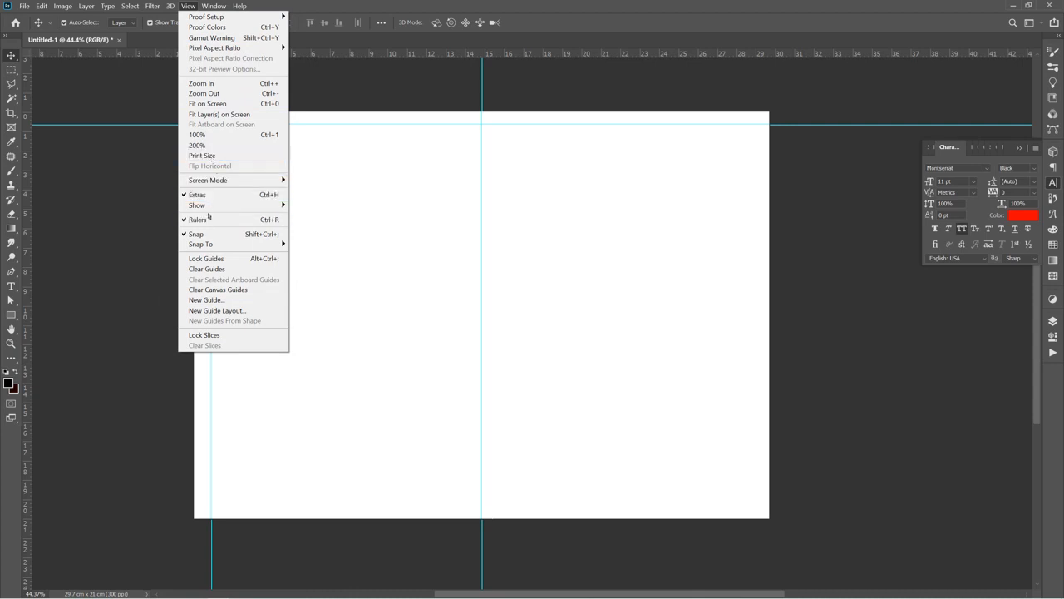
pyautogui.click(217, 299)
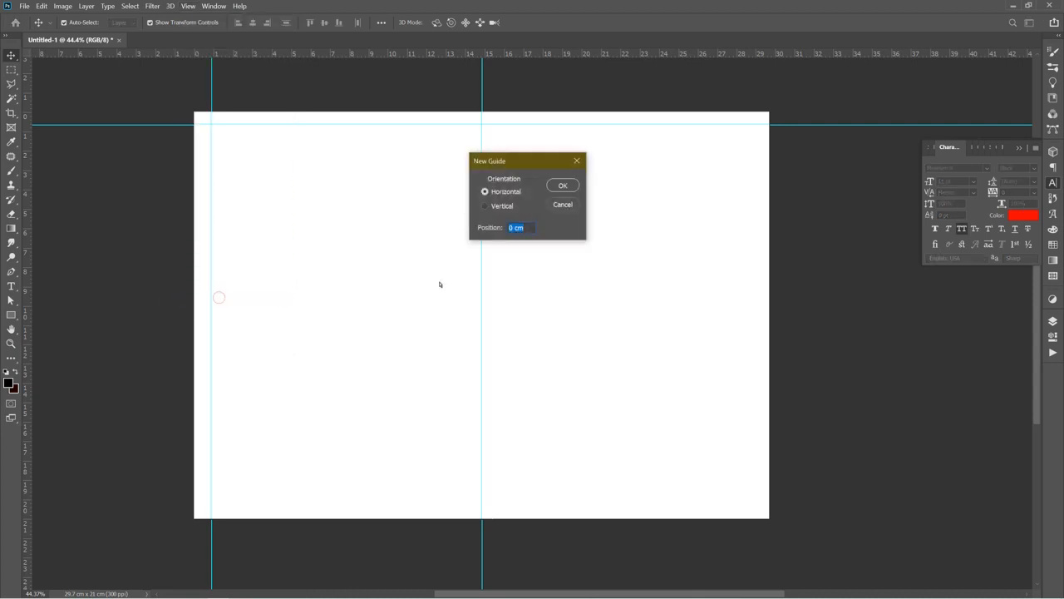
pyautogui.write('5')
pyautogui.press('BackSpace')
pyautogui.write('98')
pyautogui.press('BackSpace')
pyautogui.write('7%')
pyautogui.press('Return')
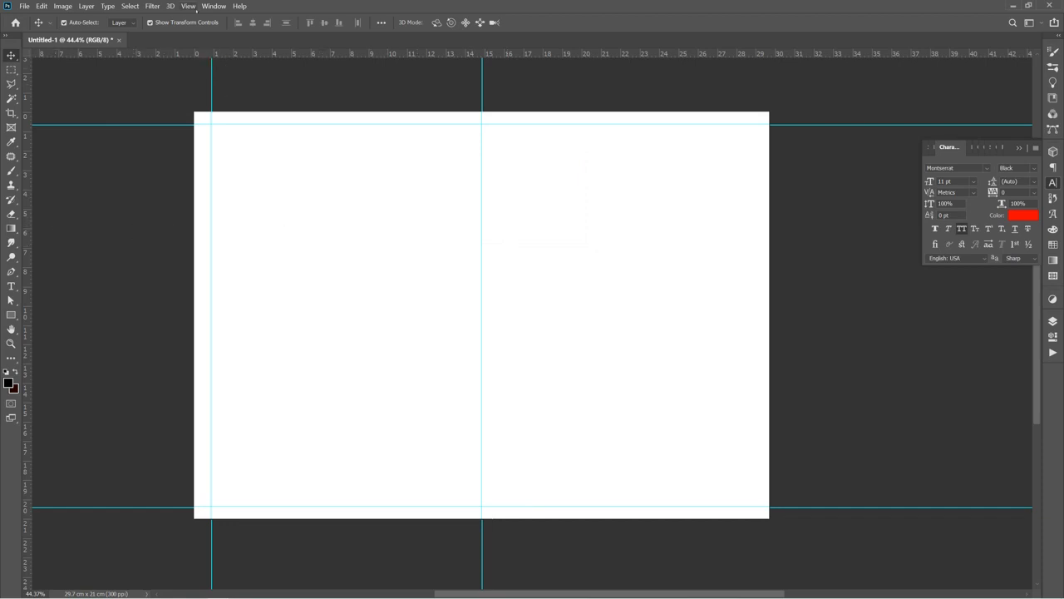
# Add a vertical guide at position 97% as a right margin
pyautogui.click(188, 6)
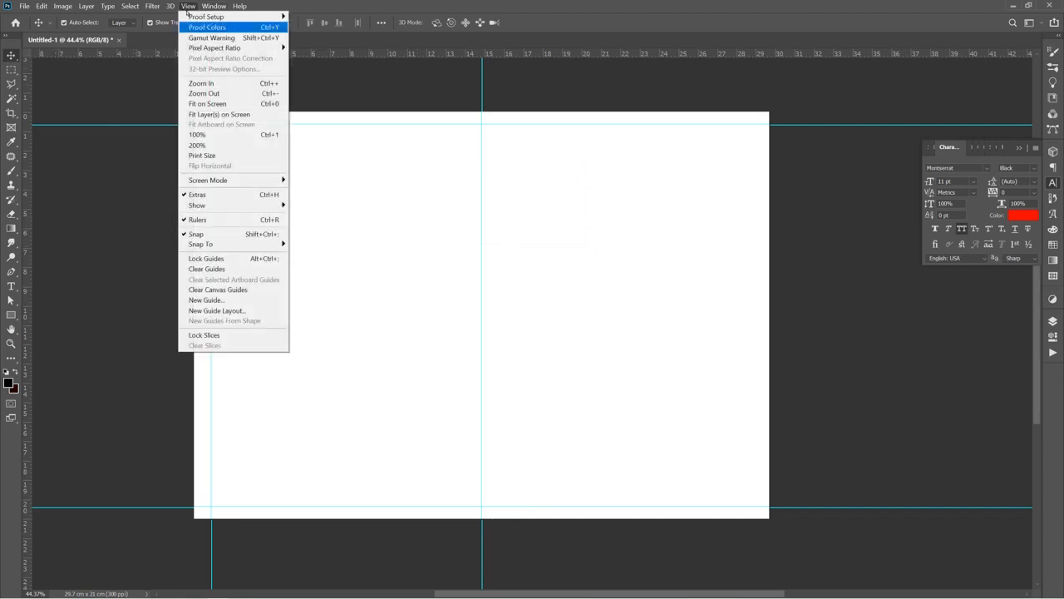
pyautogui.click(244, 299)
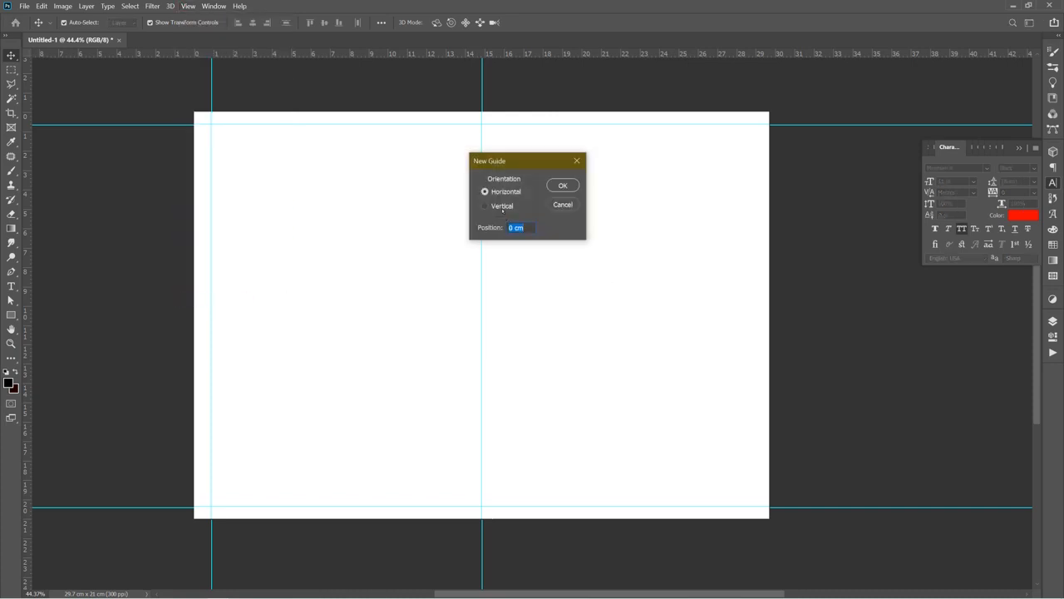
pyautogui.click(501, 207)
pyautogui.write('97')
pyautogui.press('Return')
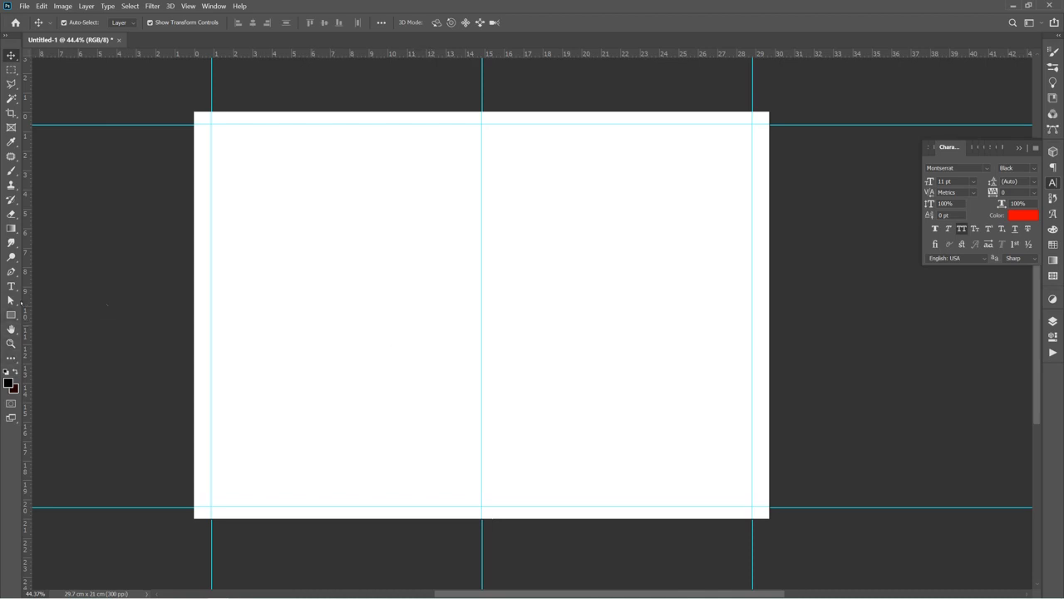
pyautogui.moveTo(940, 596)
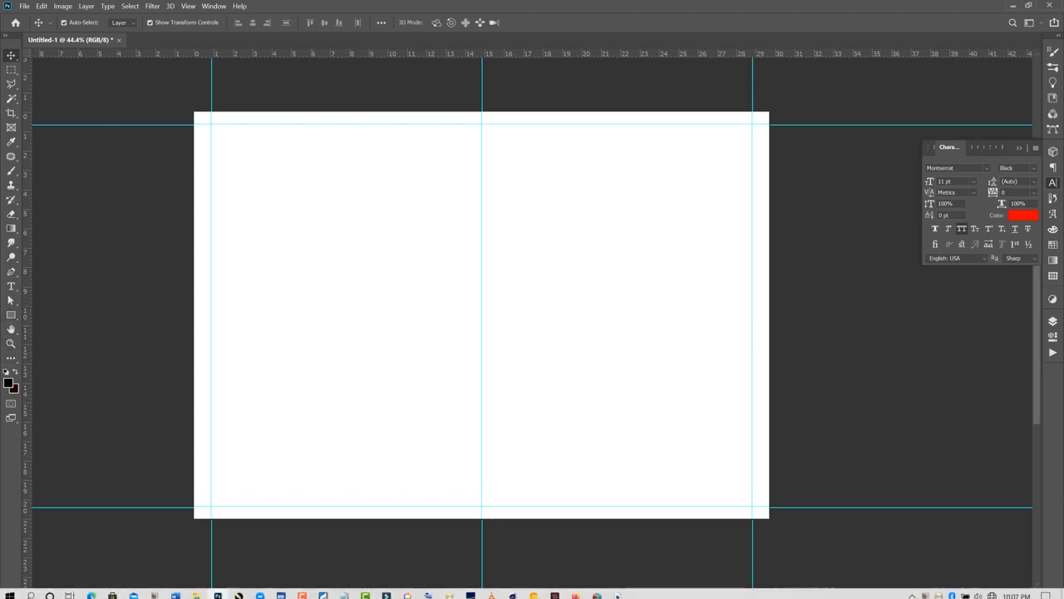
pyautogui.click(910, 590)
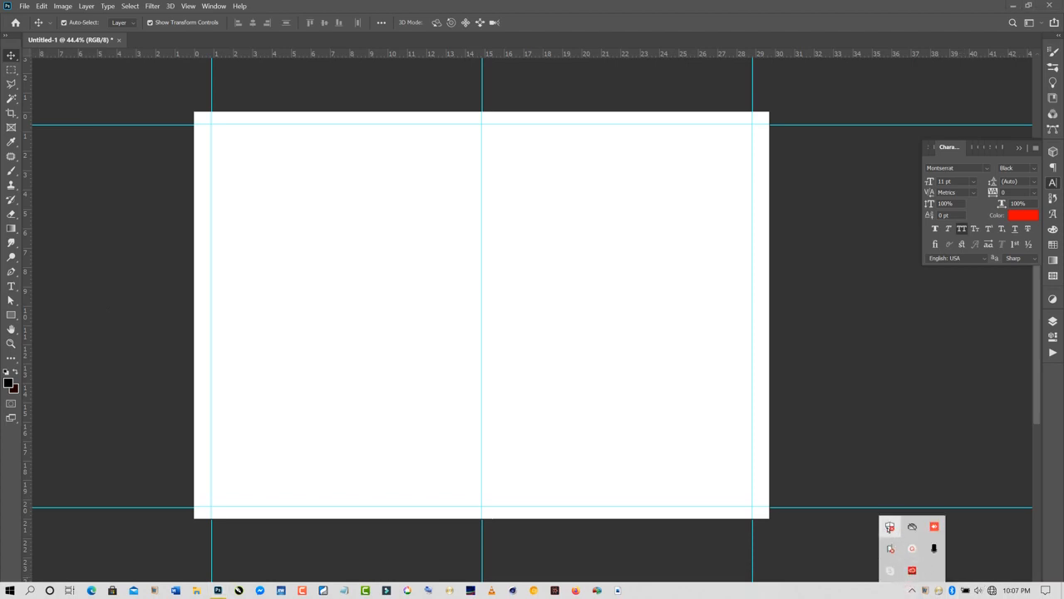
pyautogui.click(890, 527)
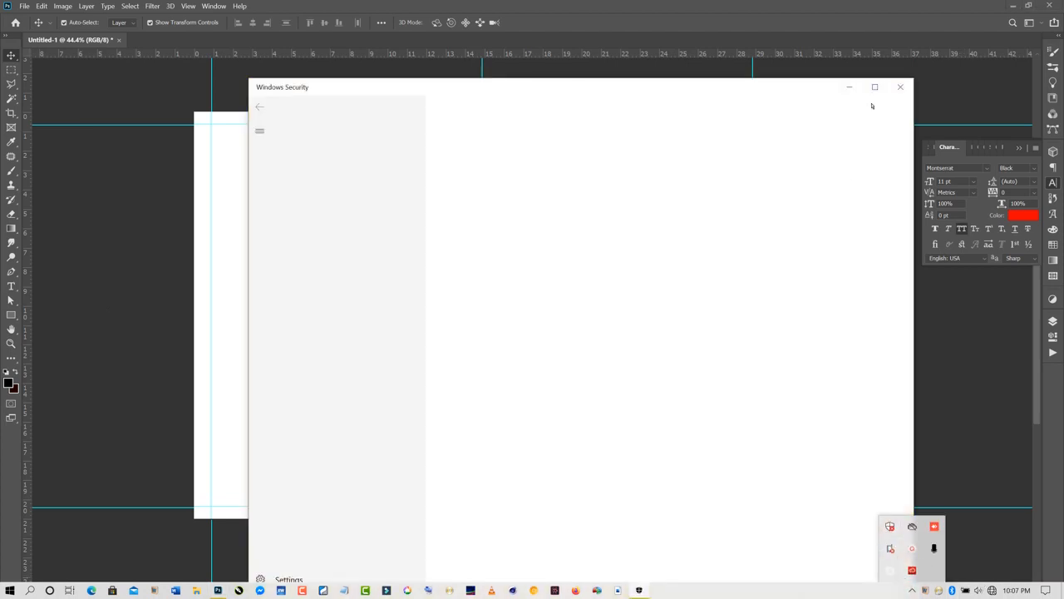
pyautogui.click(900, 86)
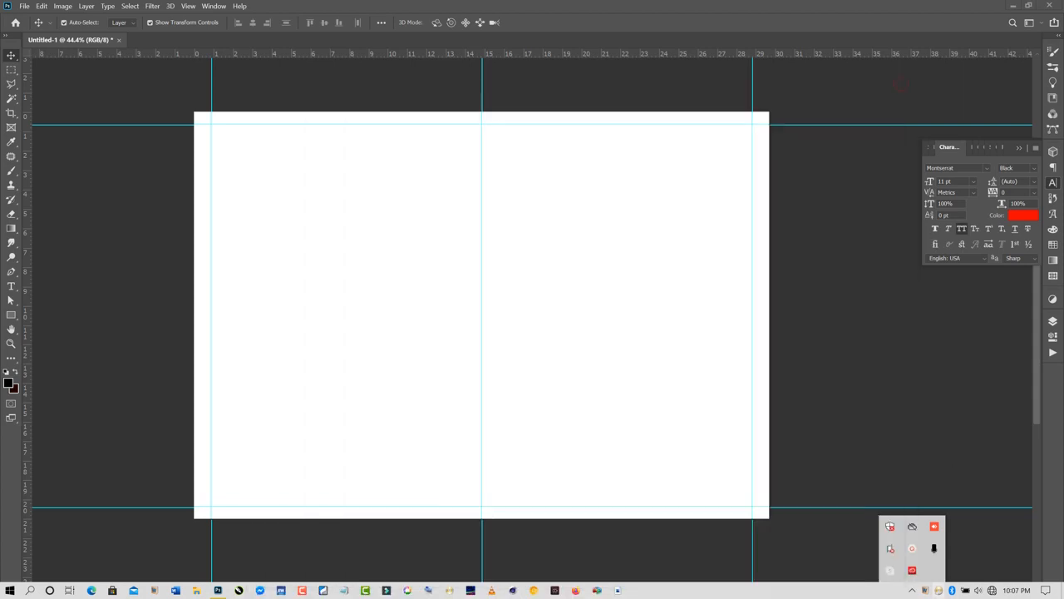
pyautogui.click(912, 548)
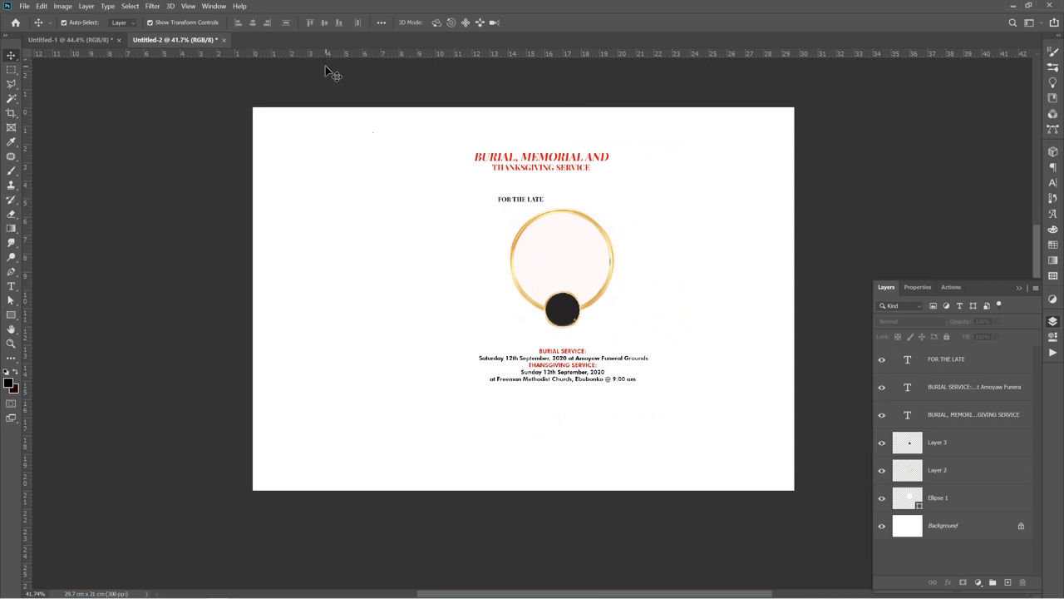
pyautogui.click(99, 40)
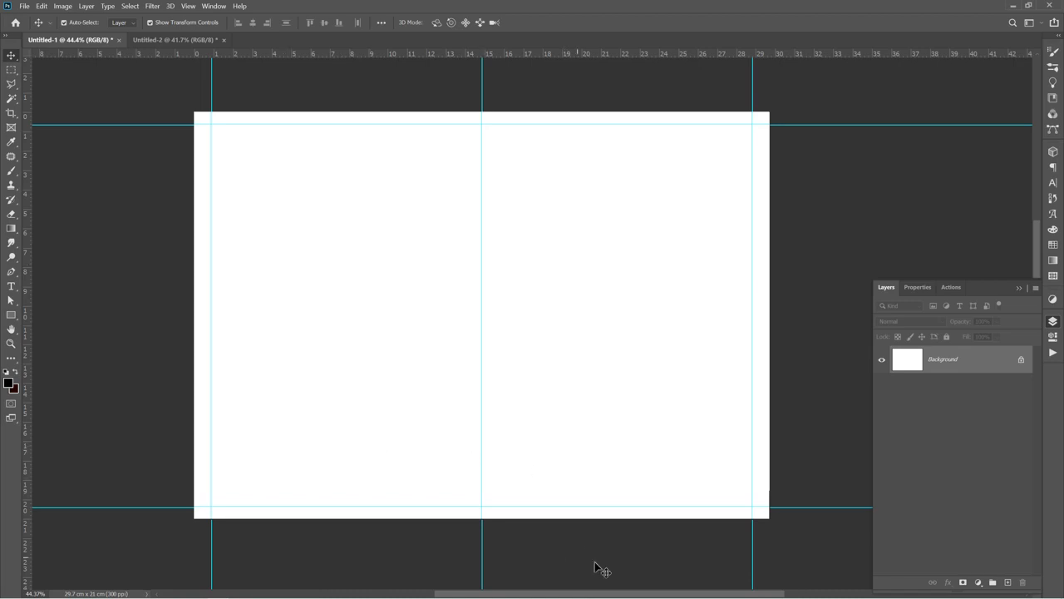
pyautogui.scroll(3, 673, 552)
pyautogui.scroll(-2, 674, 552)
pyautogui.scroll(2, 657, 545)
pyautogui.scroll(-2, 657, 545)
# Pick the Type tool and set the text colour to 181414 and the size to 12 pt
pyautogui.press('t')
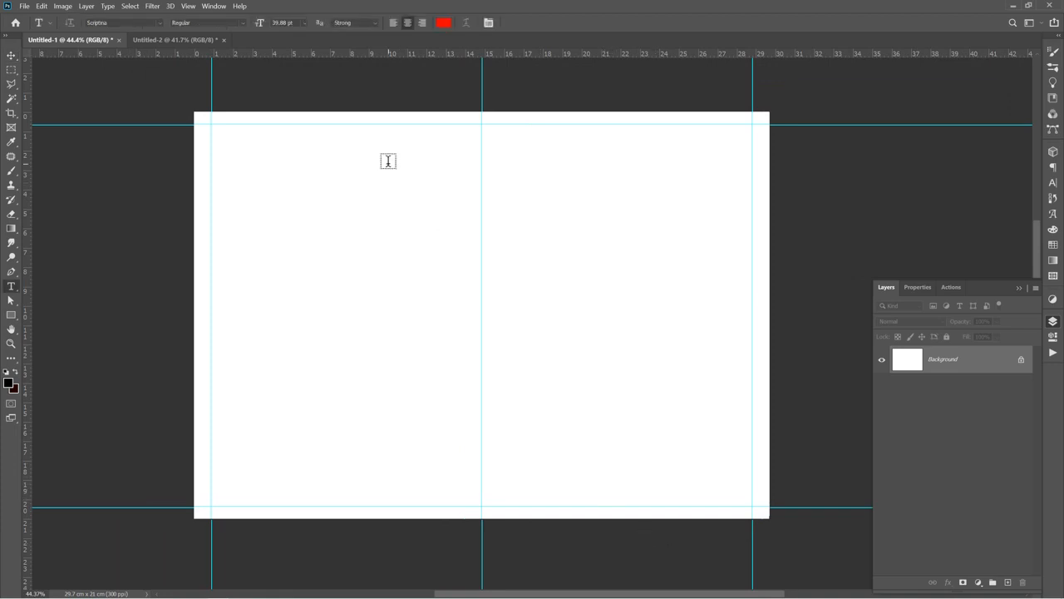
pyautogui.click(444, 24)
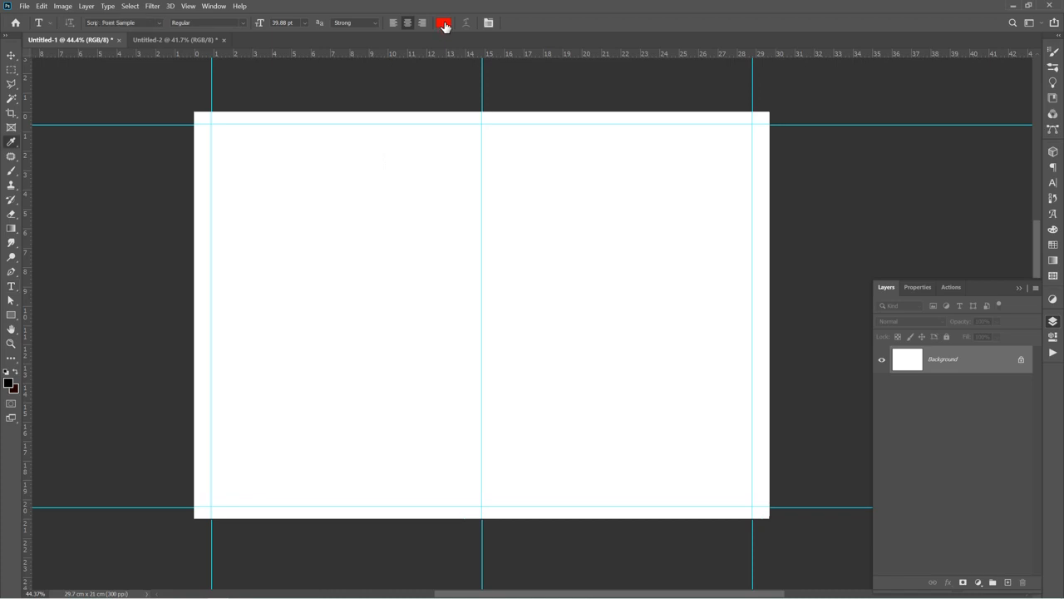
pyautogui.click(757, 195)
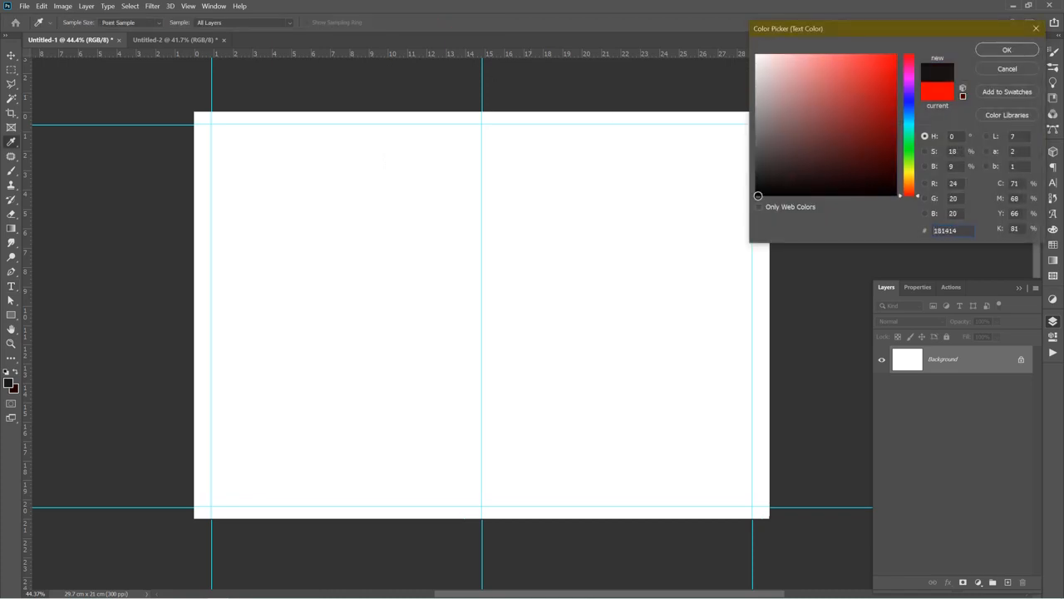
pyautogui.moveTo(757, 195); pyautogui.dragTo(754, 198)
pyautogui.click(1004, 50)
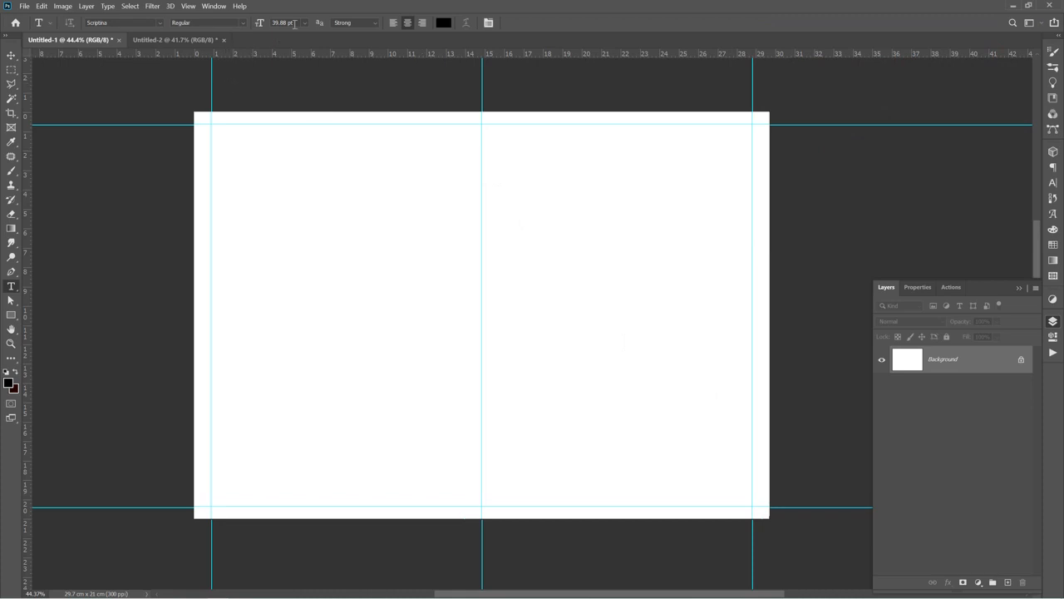
pyautogui.click(295, 23)
pyautogui.write('12')
pyautogui.press('Return')
# Place the page number 1 near the bottom centre of the right-hand page
pyautogui.click(621, 496)
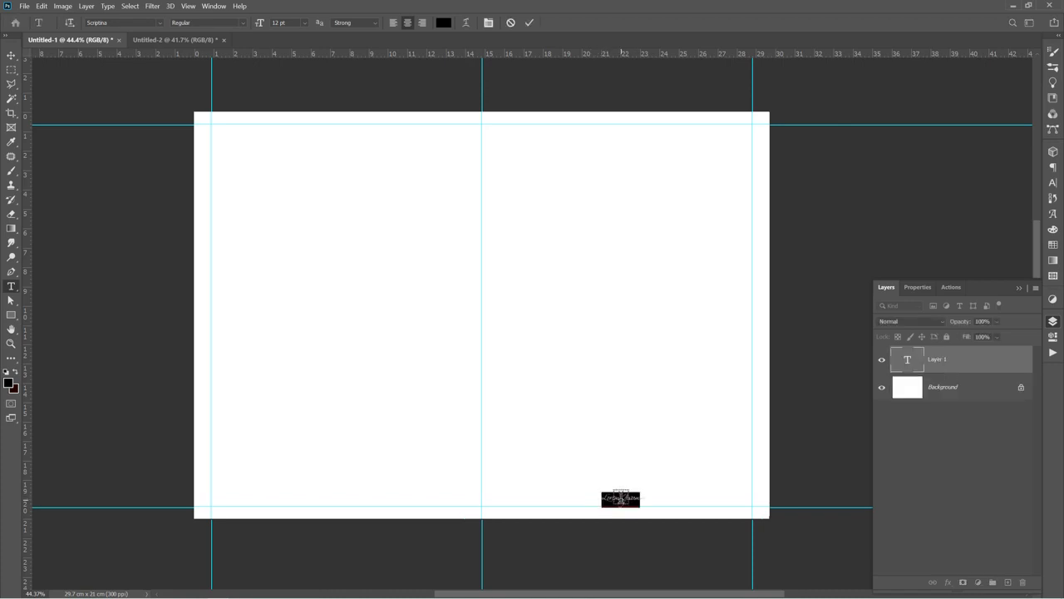
pyautogui.press('BackSpace')
pyautogui.click(529, 23)
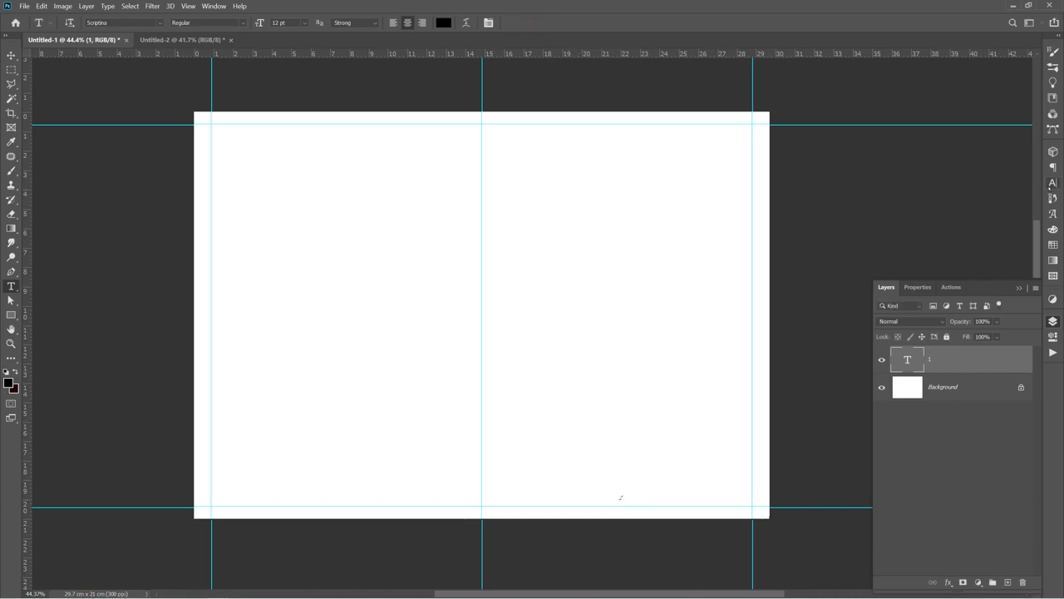
# Change the page number's font to AvantGarde-Demi Regular
pyautogui.click(1052, 183)
pyautogui.click(956, 167)
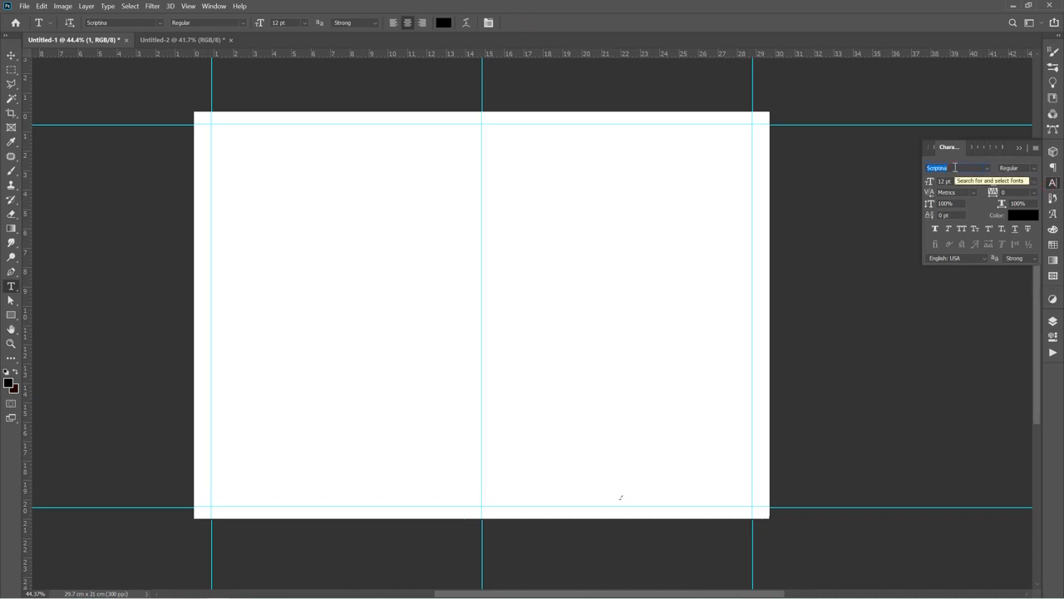
pyautogui.write('ava')
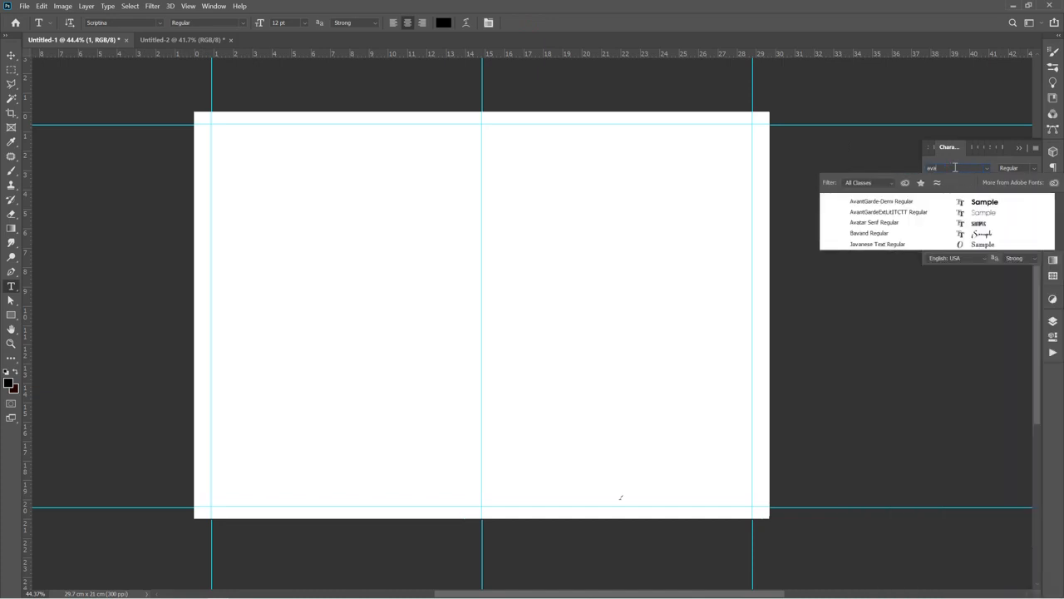
pyautogui.click(914, 201)
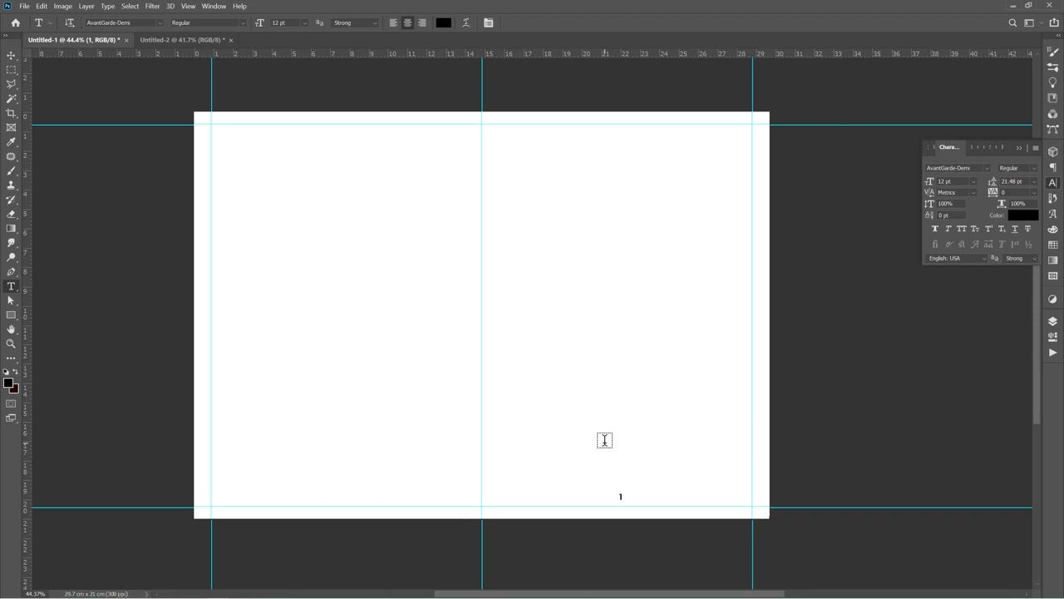
# Add page number 16 near the bottom centre of the left-hand page
pyautogui.click(329, 494)
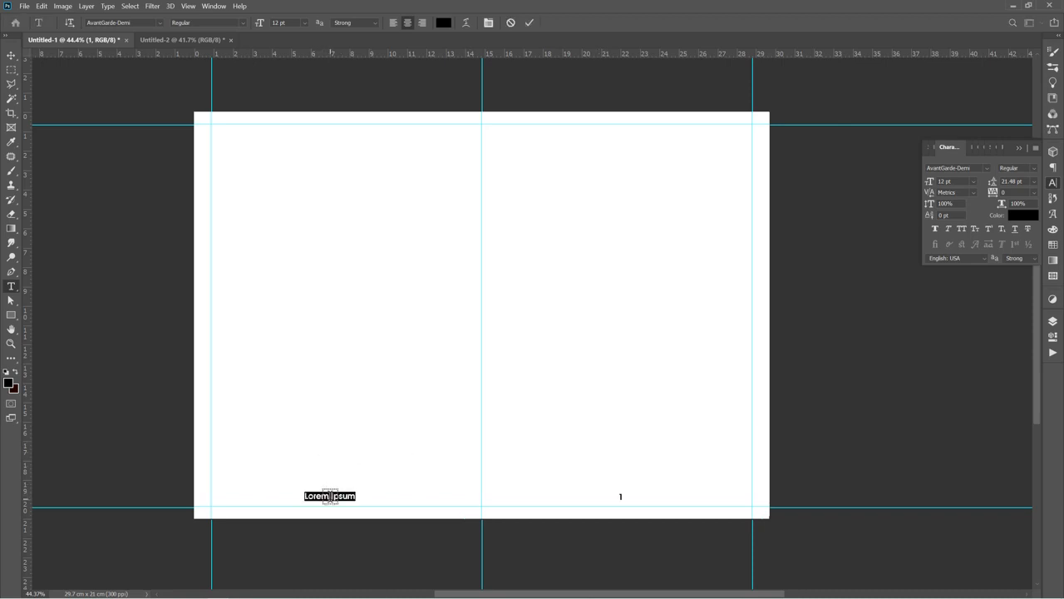
pyautogui.write('16')
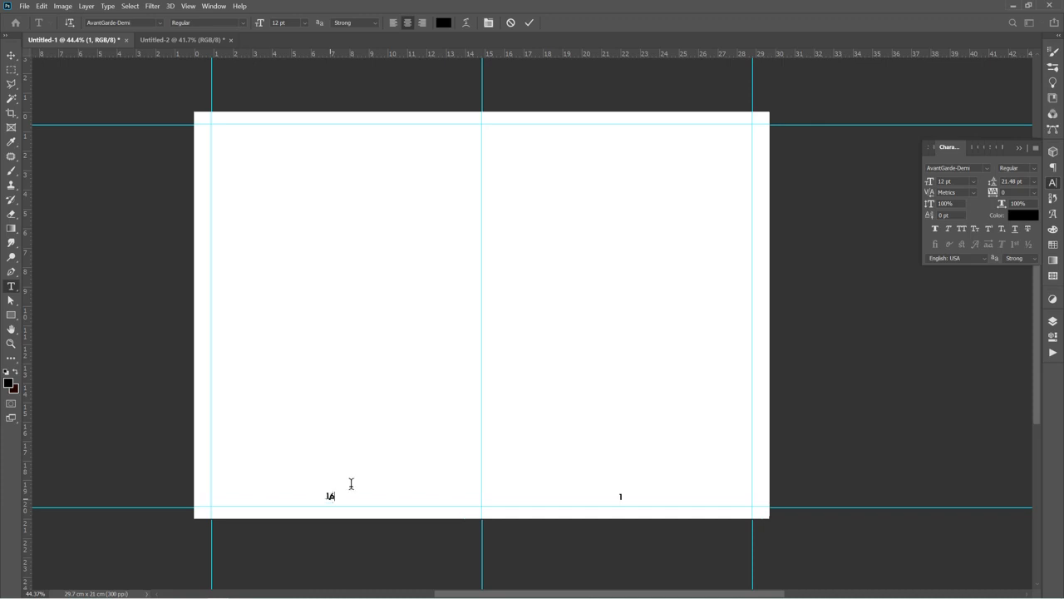
pyautogui.click(530, 22)
pyautogui.press('v')
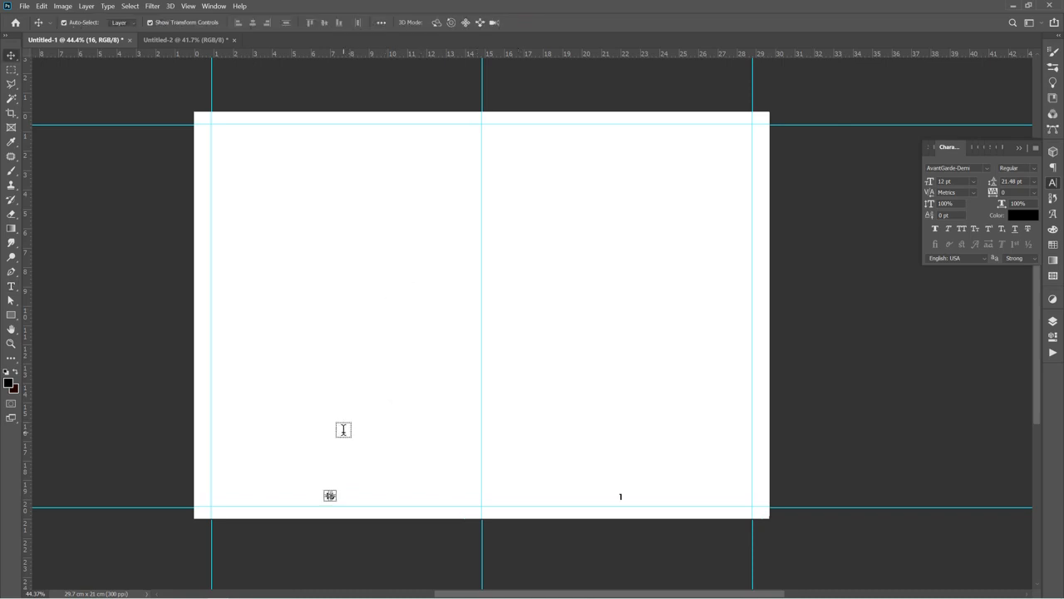
pyautogui.click(115, 350)
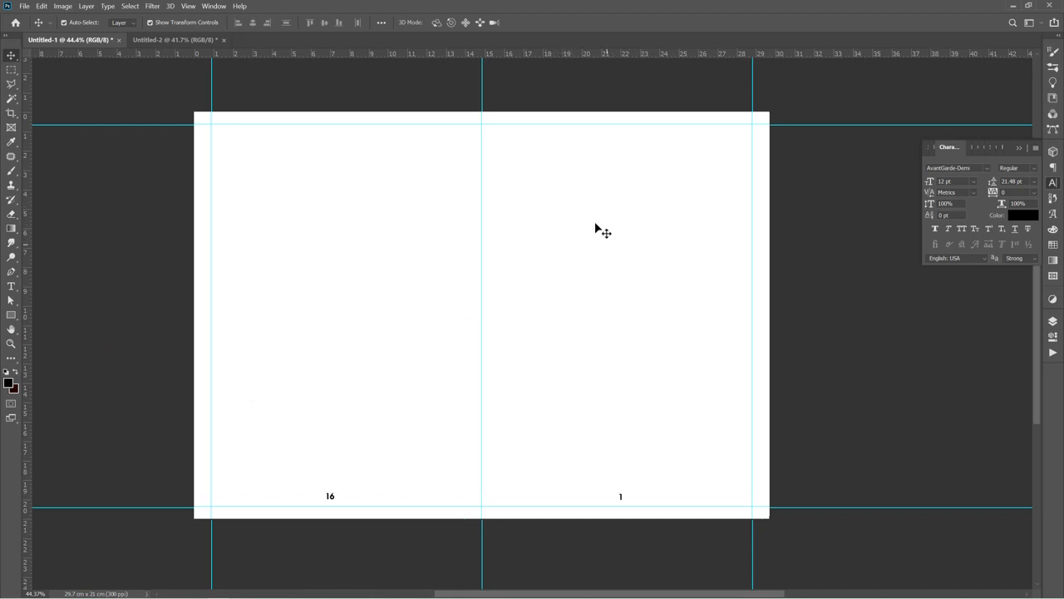
# Copy the 'BURIAL, MEMORIAL AND THANKSGIVING SERVICE' title from the reference design onto the top of the right-hand page
pyautogui.click(144, 39)
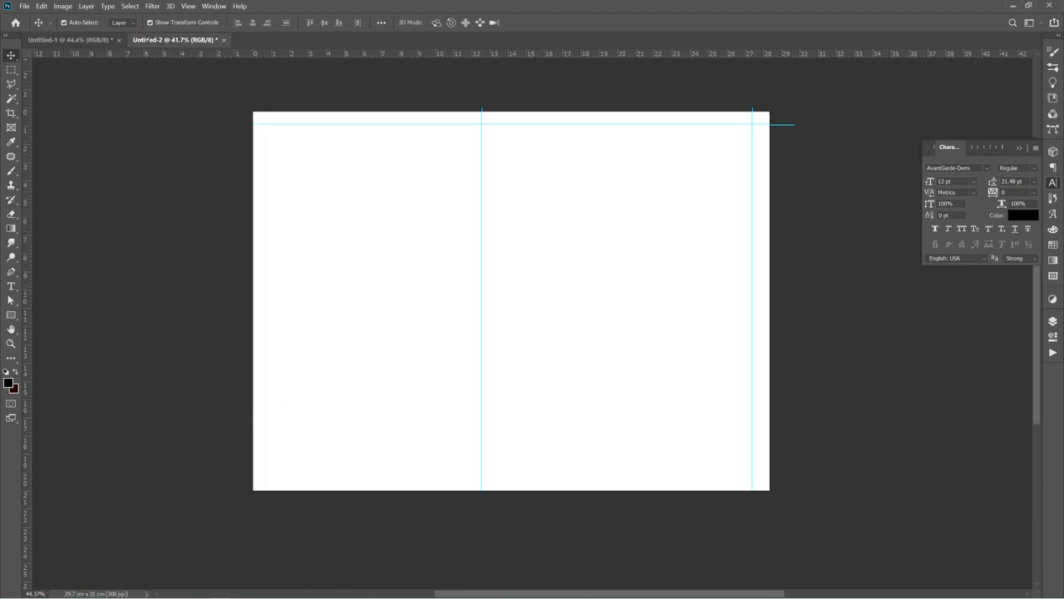
pyautogui.click(525, 170)
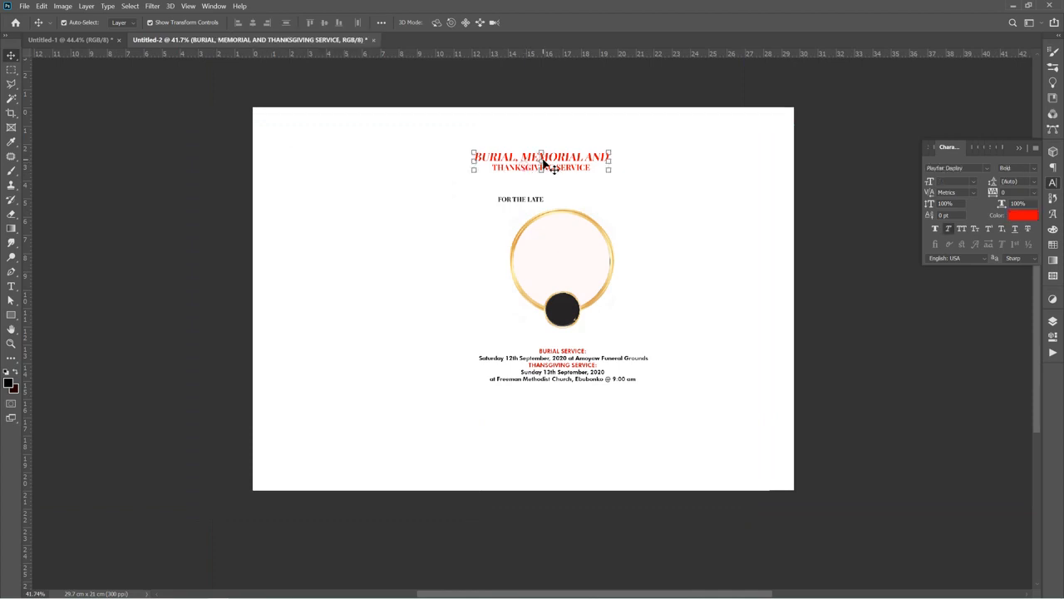
pyautogui.moveTo(523, 158); pyautogui.dragTo(619, 170)
pyautogui.hotkey('ctrl', 't')
pyautogui.press('Return')
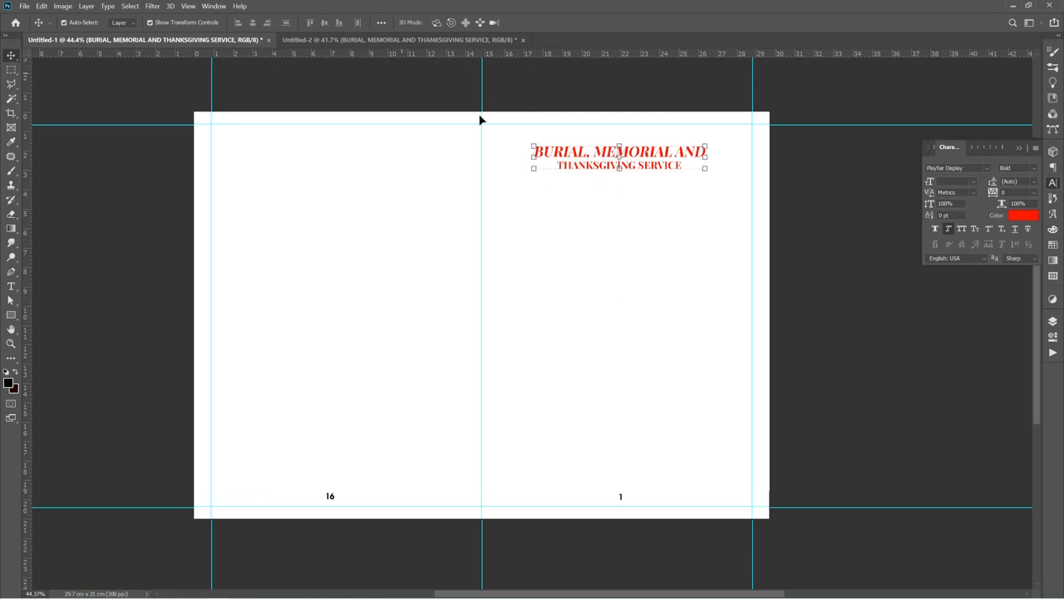
# Copy the 'FOR THE LATE' text from the reference design to just below the title on the right-hand page
pyautogui.click(317, 40)
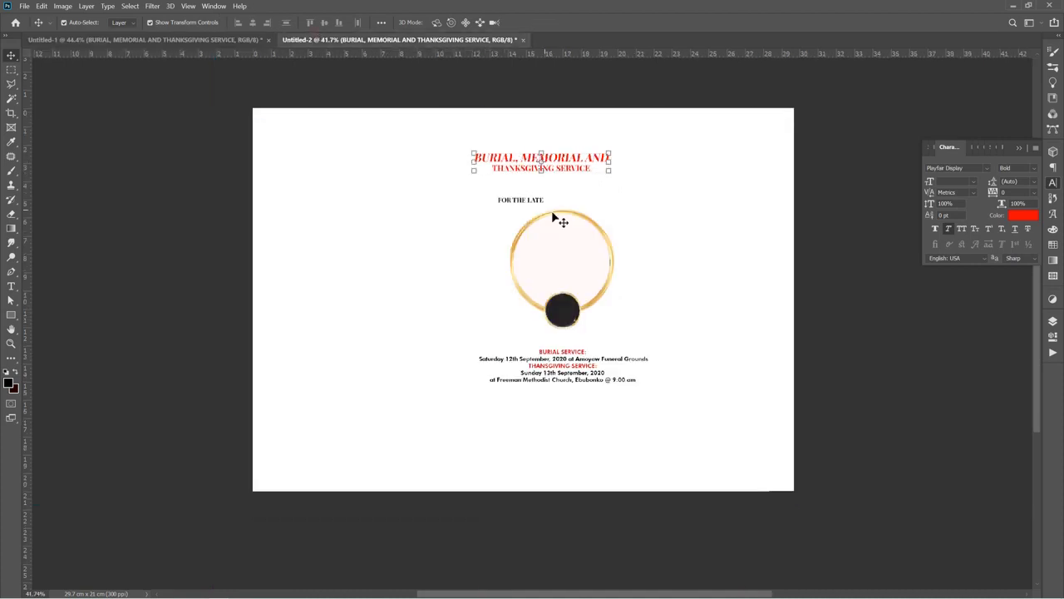
pyautogui.click(522, 201)
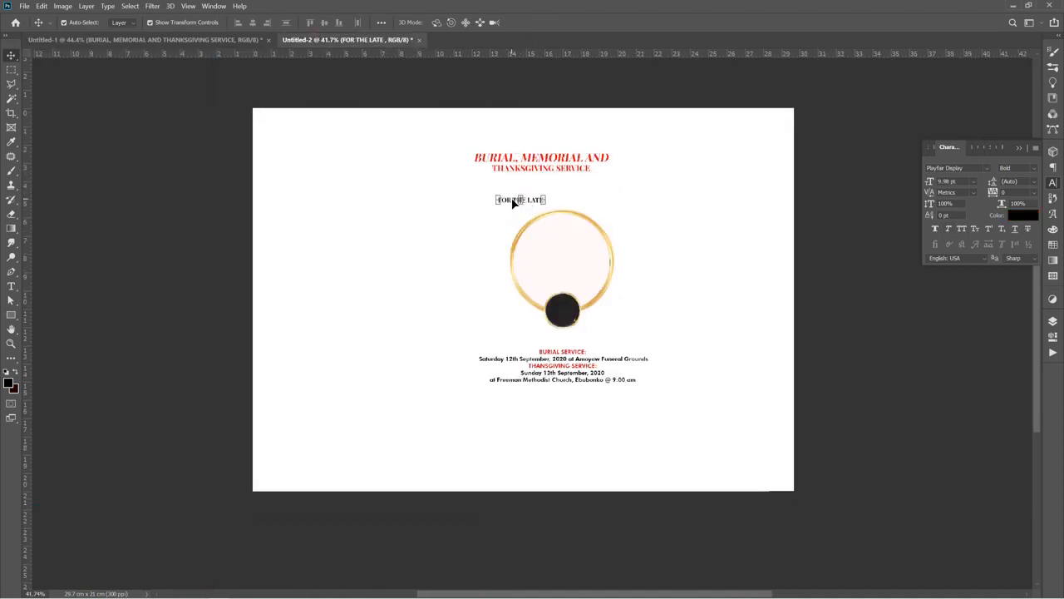
pyautogui.click(226, 39)
pyautogui.moveTo(226, 39); pyautogui.dragTo(624, 198)
pyautogui.press('Return')
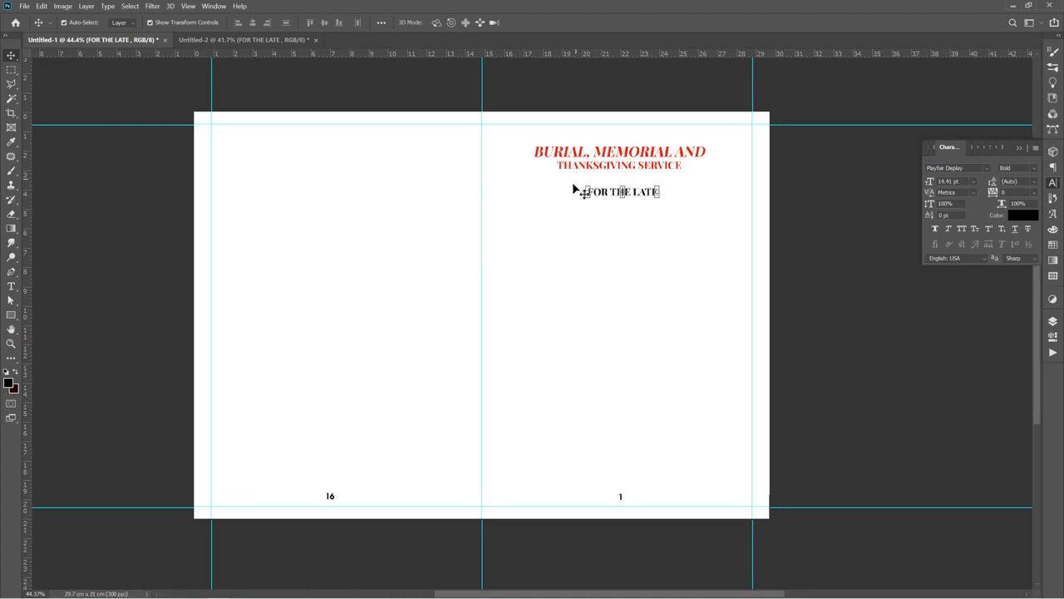
# In the reference design, select the circular frame's ellipse and ring layers and group them
pyautogui.click(621, 241)
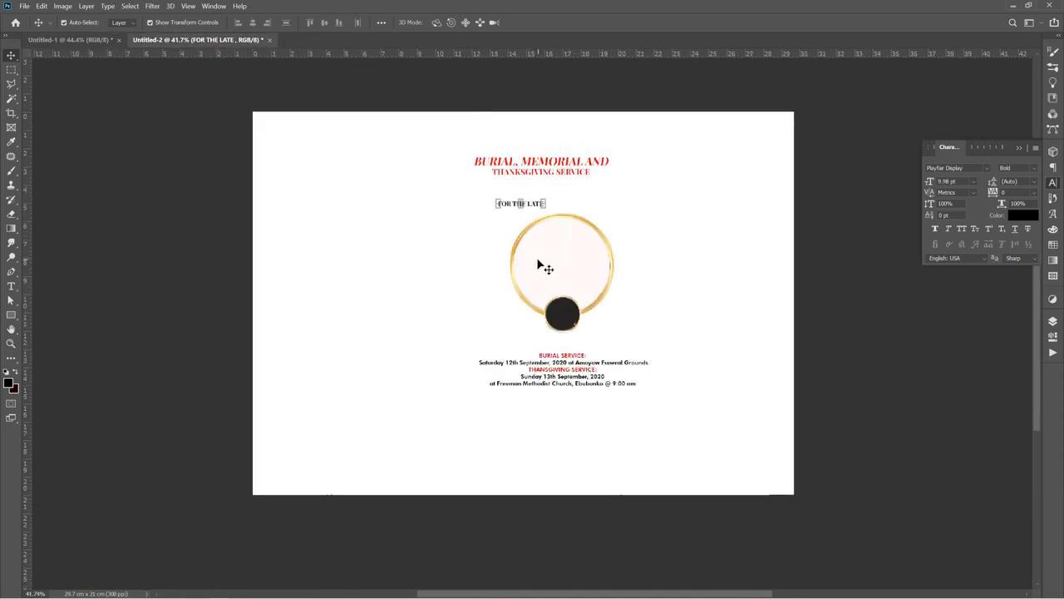
pyautogui.click(540, 265)
pyautogui.rightClick(537, 264)
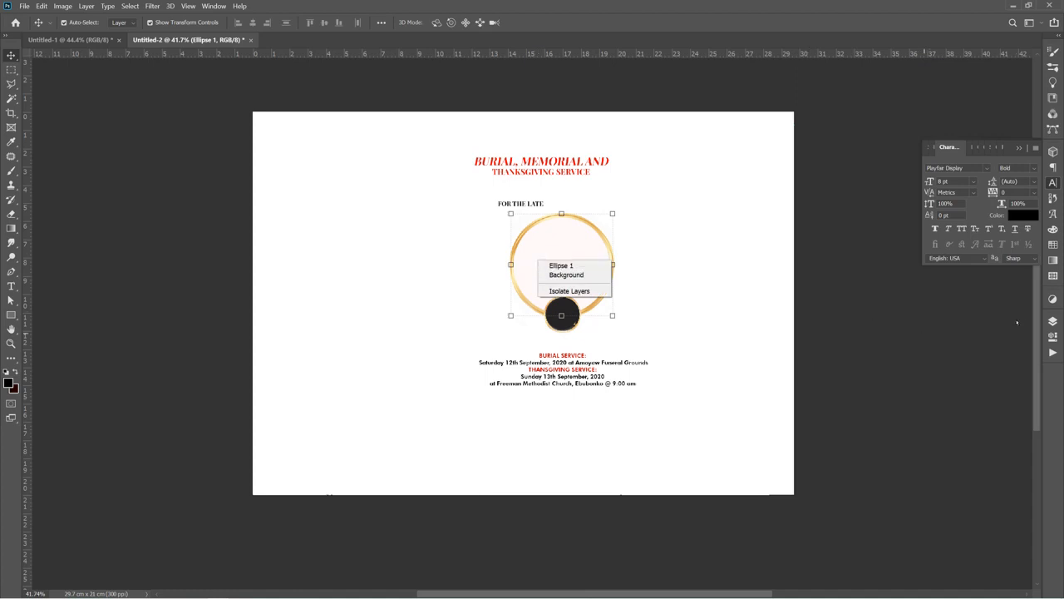
pyautogui.press('Escape')
pyautogui.click(1052, 322)
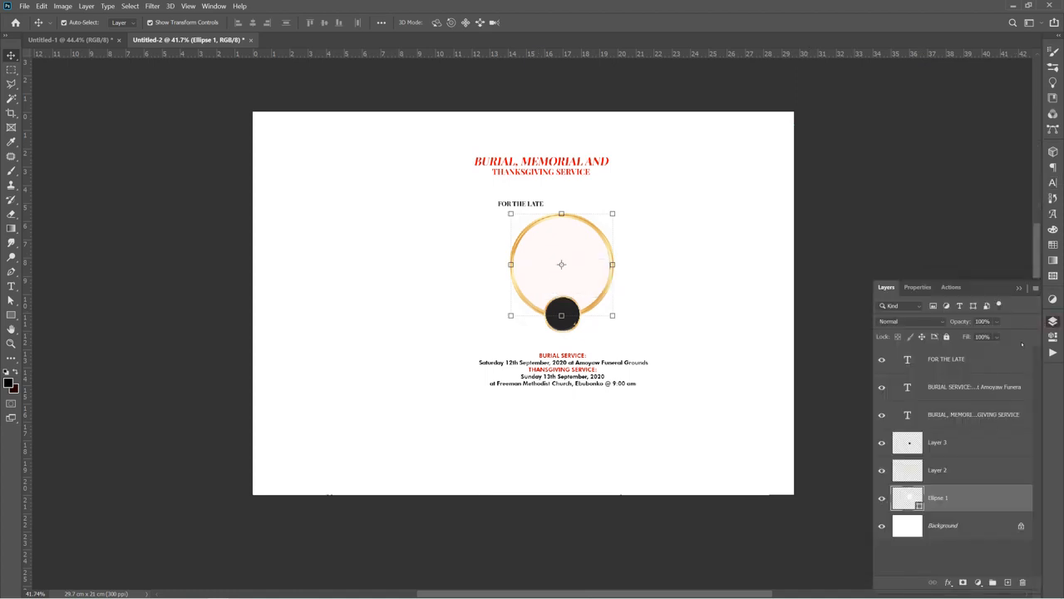
pyautogui.keyDown('shift'); pyautogui.click(946, 453); pyautogui.keyUp('shift')
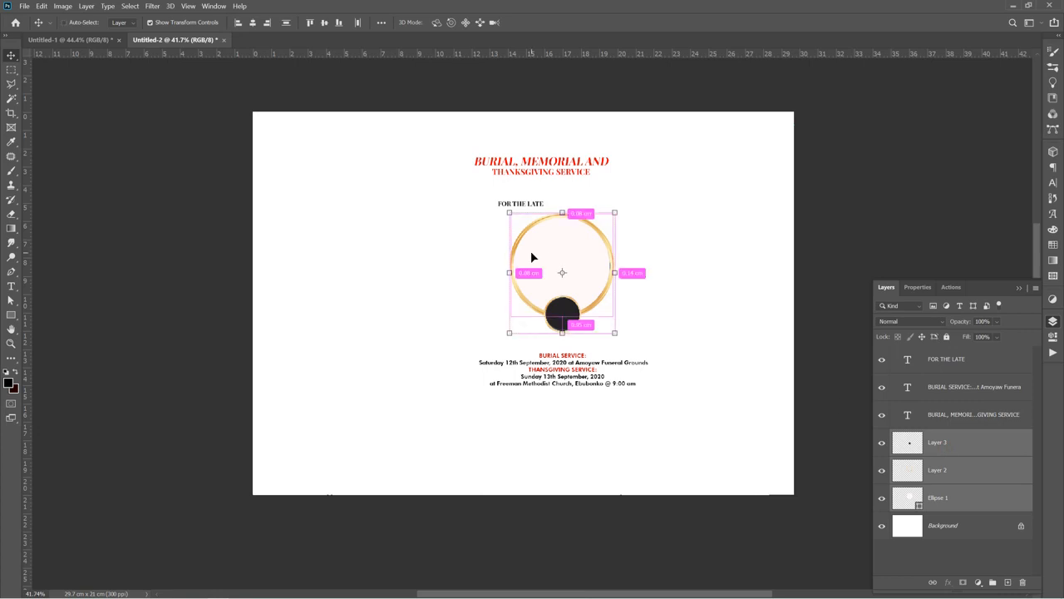
pyautogui.hotkey('ctrl', 'g')
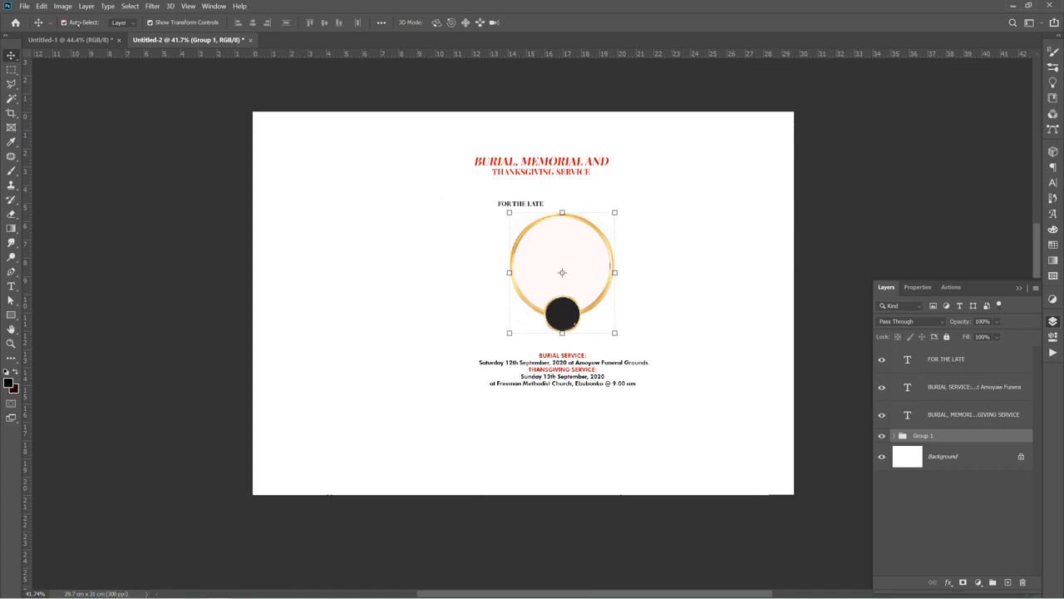
# Turn on Auto-Select and copy the frame group onto the right-hand page below 'FOR THE LATE'
pyautogui.click(64, 22)
pyautogui.moveTo(557, 247); pyautogui.dragTo(611, 298)
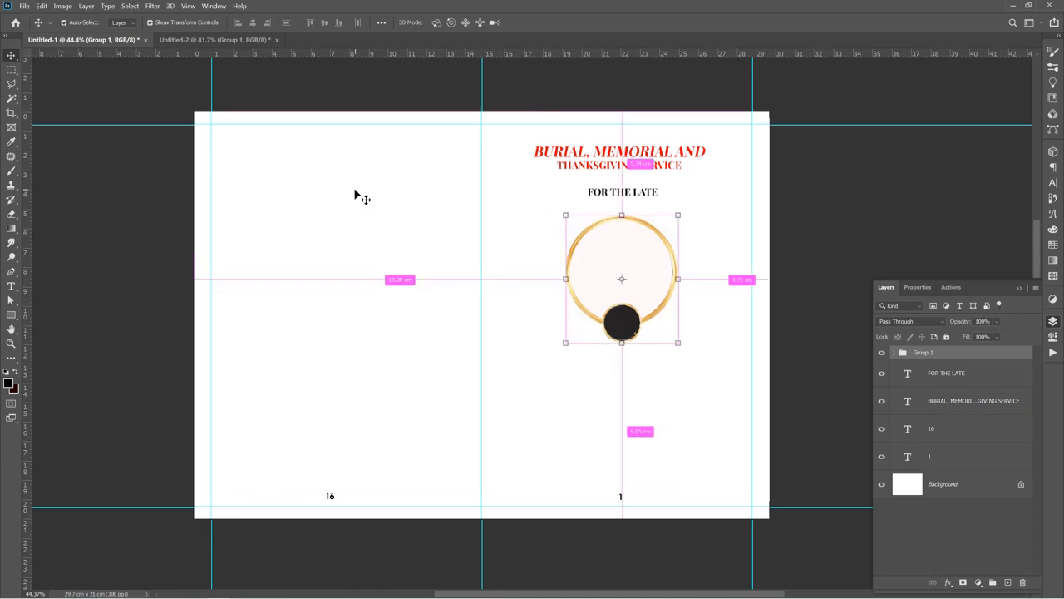
# Open the portrait photo from Downloads and bring it onto the right-hand page over the frame
pyautogui.hotkey('ctrl', 'o')
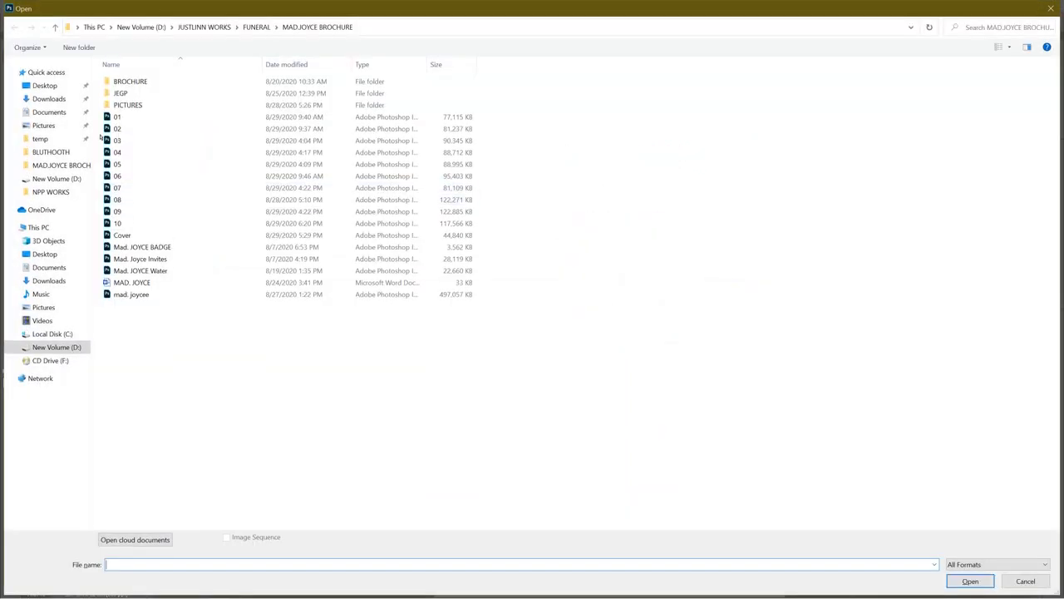
pyautogui.click(48, 98)
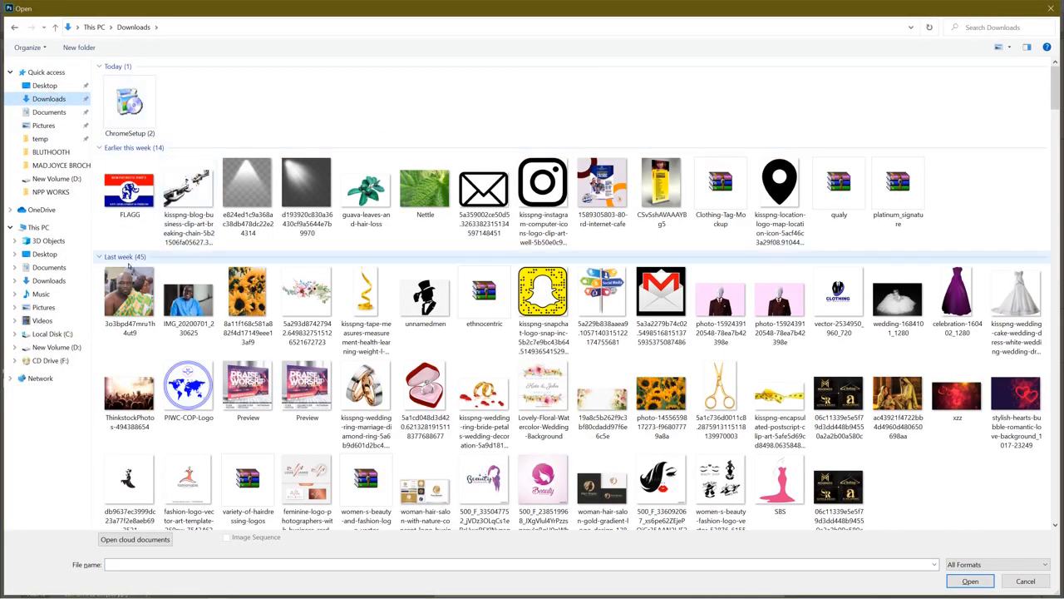
pyautogui.doubleClick(125, 292)
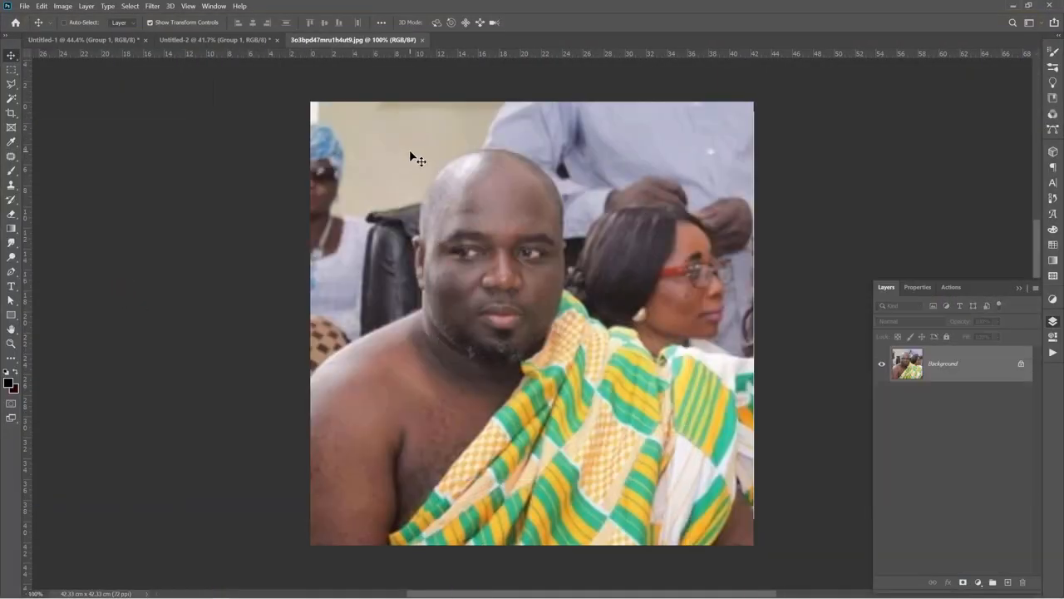
pyautogui.click(163, 40)
pyautogui.moveTo(163, 40); pyautogui.dragTo(639, 264)
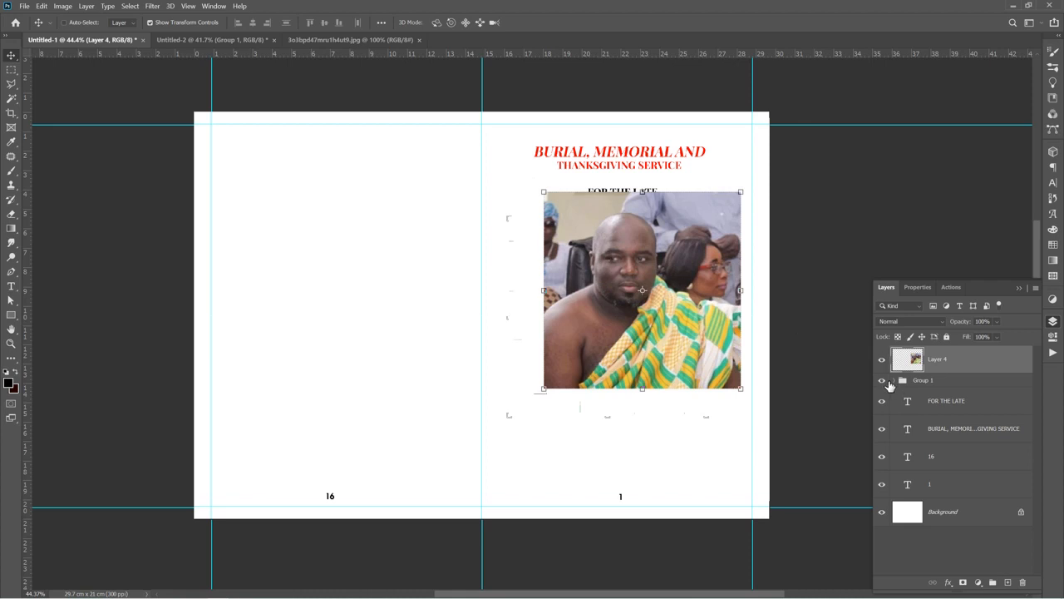
# Move the photo layer into the frame group just above the ellipse and clip it to the ellipse
pyautogui.click(894, 381)
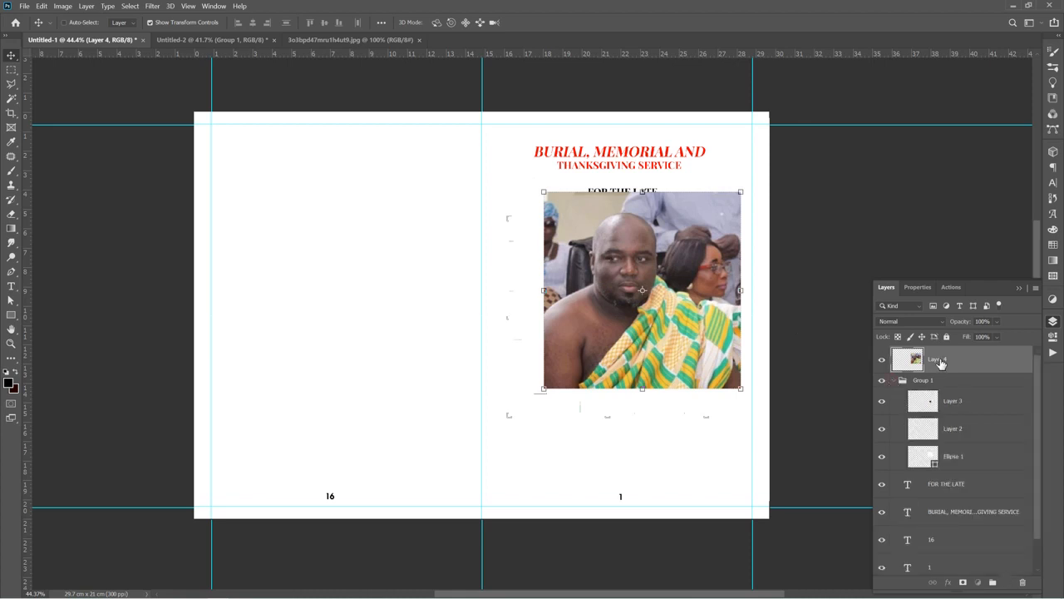
pyautogui.moveTo(940, 363); pyautogui.dragTo(943, 439)
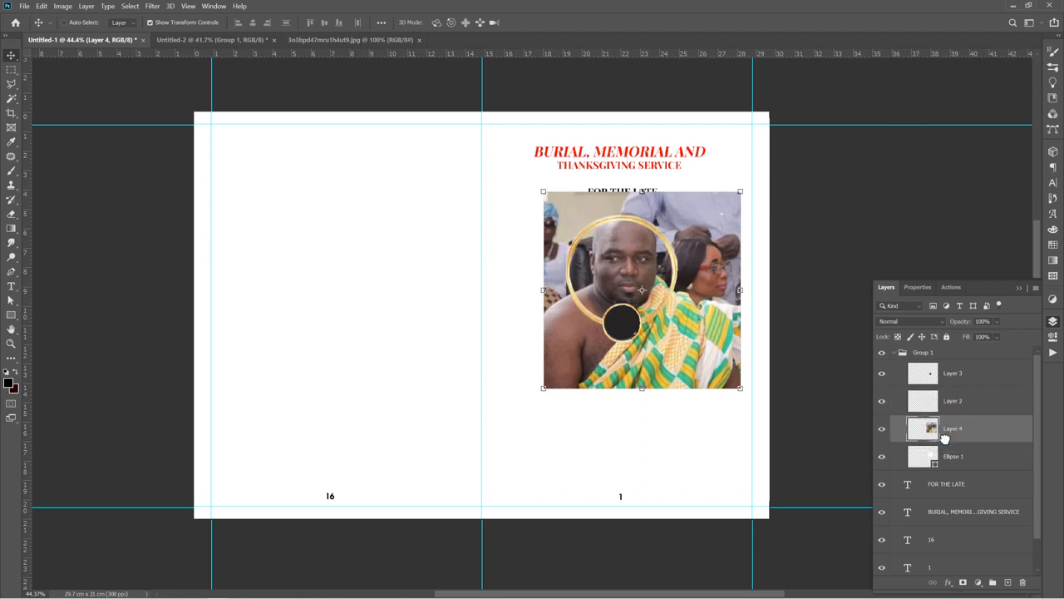
pyautogui.rightClick(912, 430)
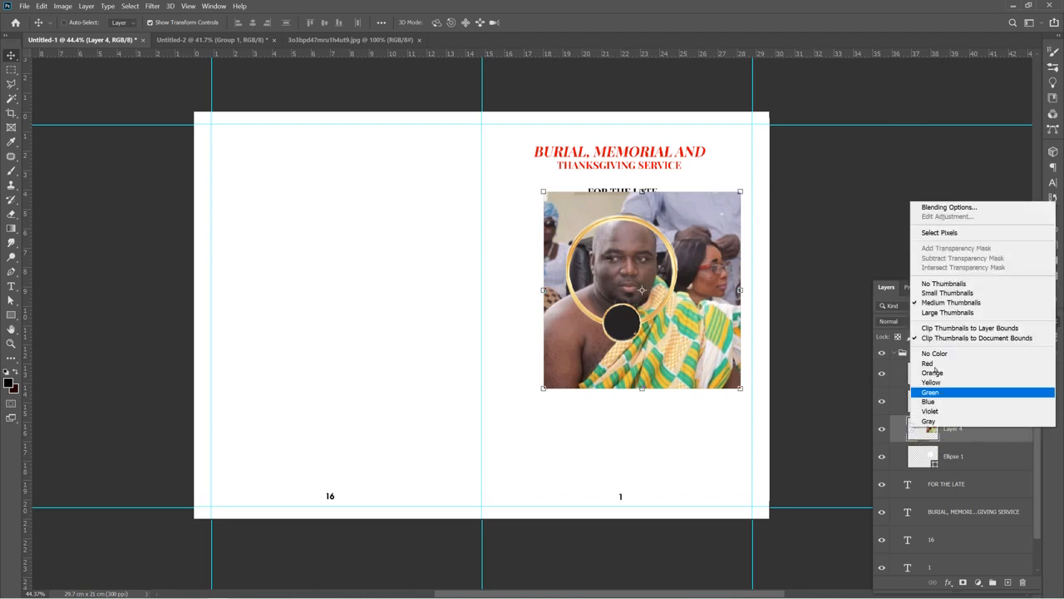
pyautogui.rightClick(962, 434)
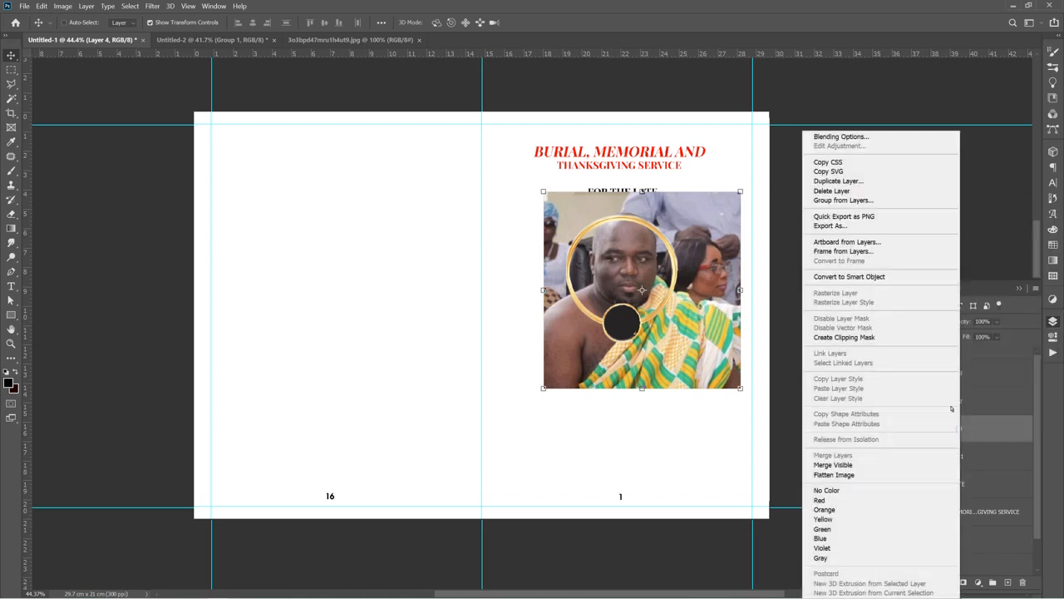
pyautogui.click(832, 337)
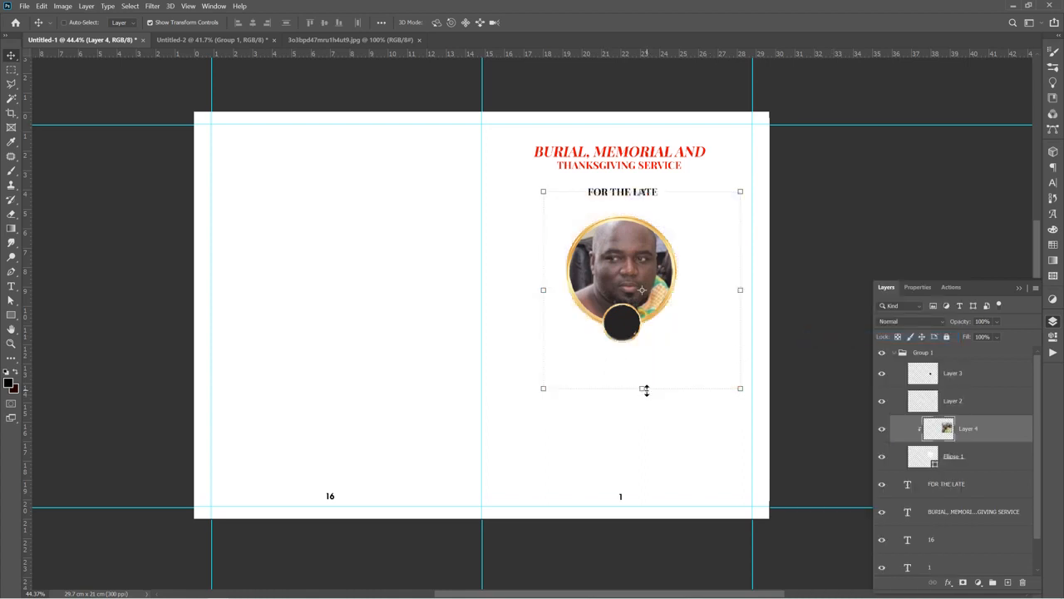
# Scale the photo down to about 77% and reposition it inside the circular frame
pyautogui.moveTo(643, 384); pyautogui.dragTo(631, 344)
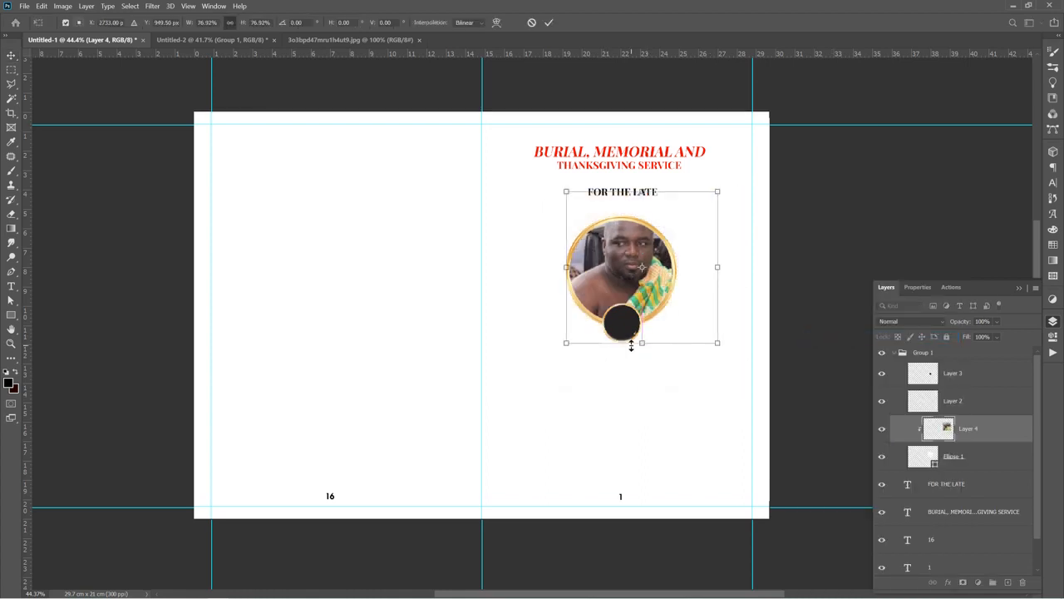
pyautogui.moveTo(620, 256); pyautogui.dragTo(616, 273)
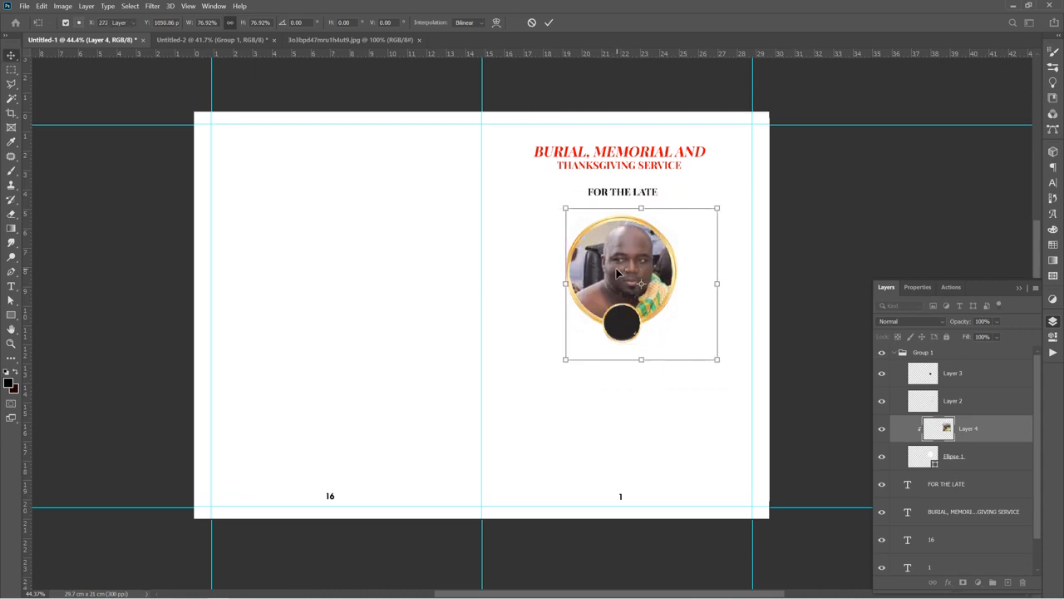
pyautogui.press('Return')
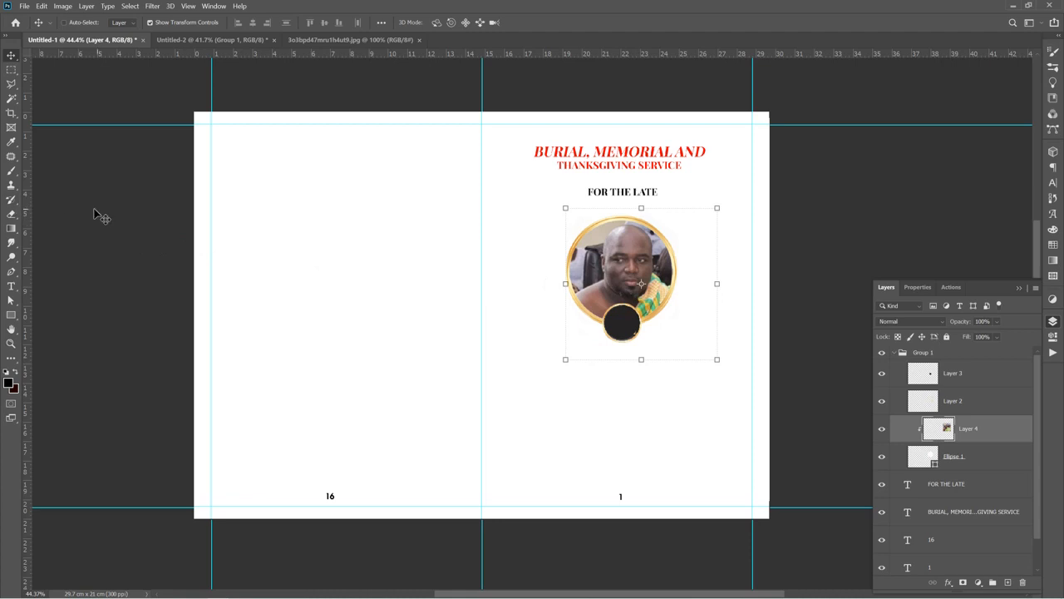
# Duplicate the 'FOR THE LATE' text below the frame and move the copy to the top of the frame group
pyautogui.scroll(-1, 119, 212)
pyautogui.scroll(3, 119, 212)
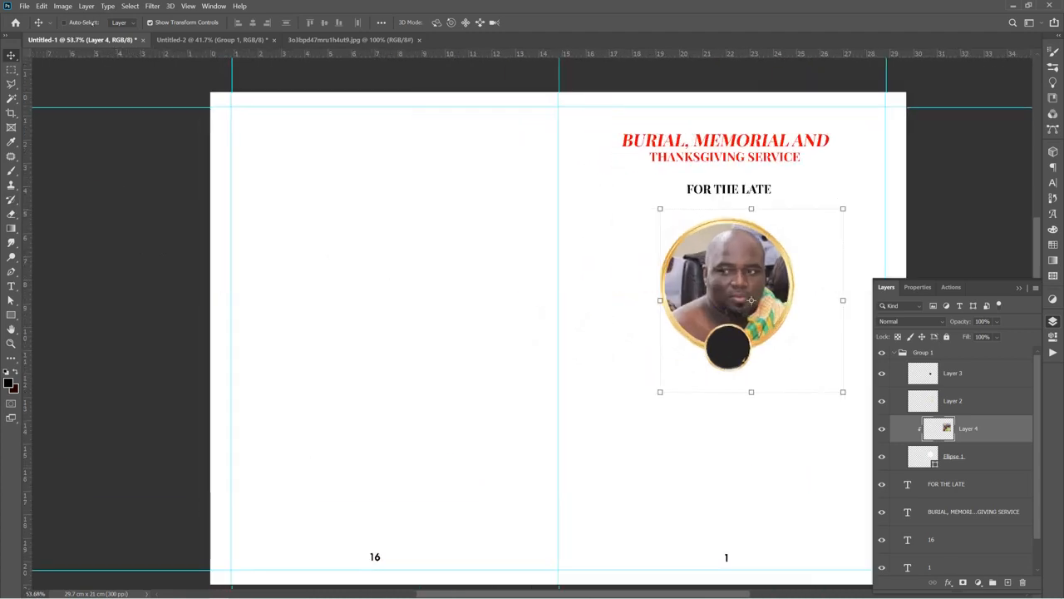
pyautogui.click(373, 253)
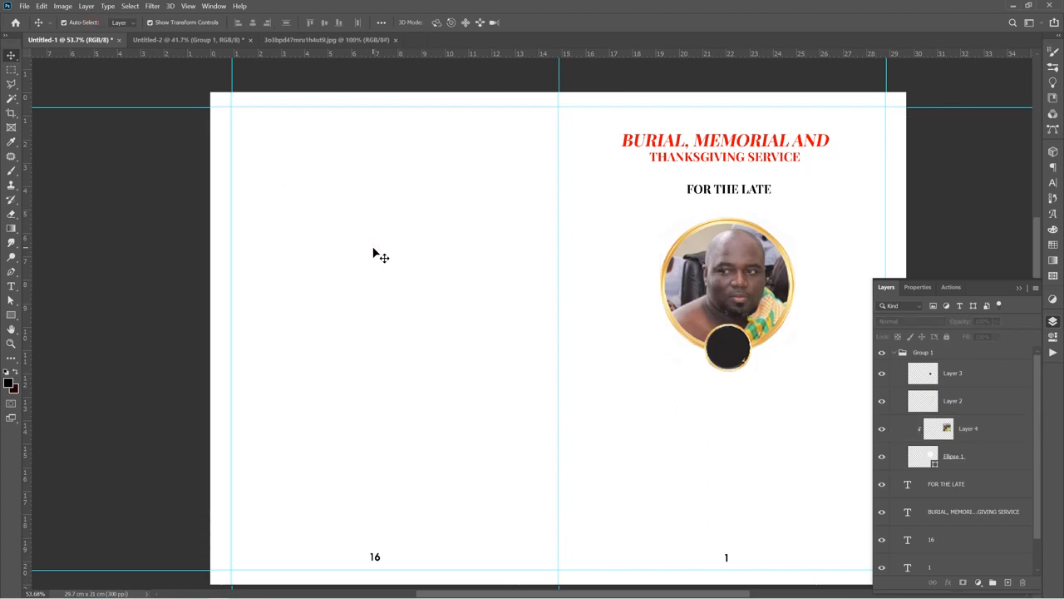
pyautogui.scroll(-2, 373, 252)
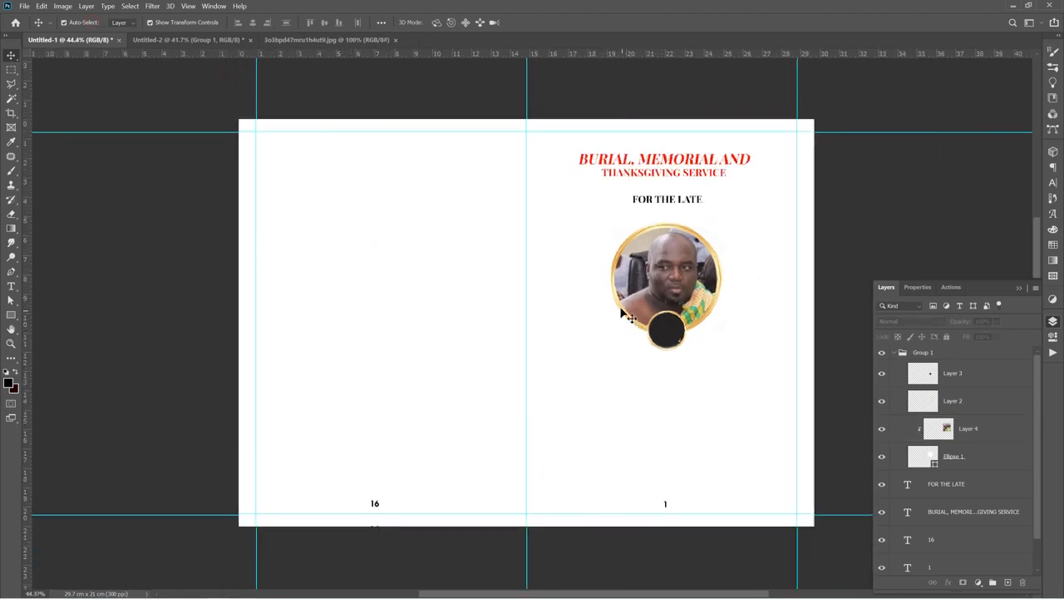
pyautogui.scroll(3, 720, 240)
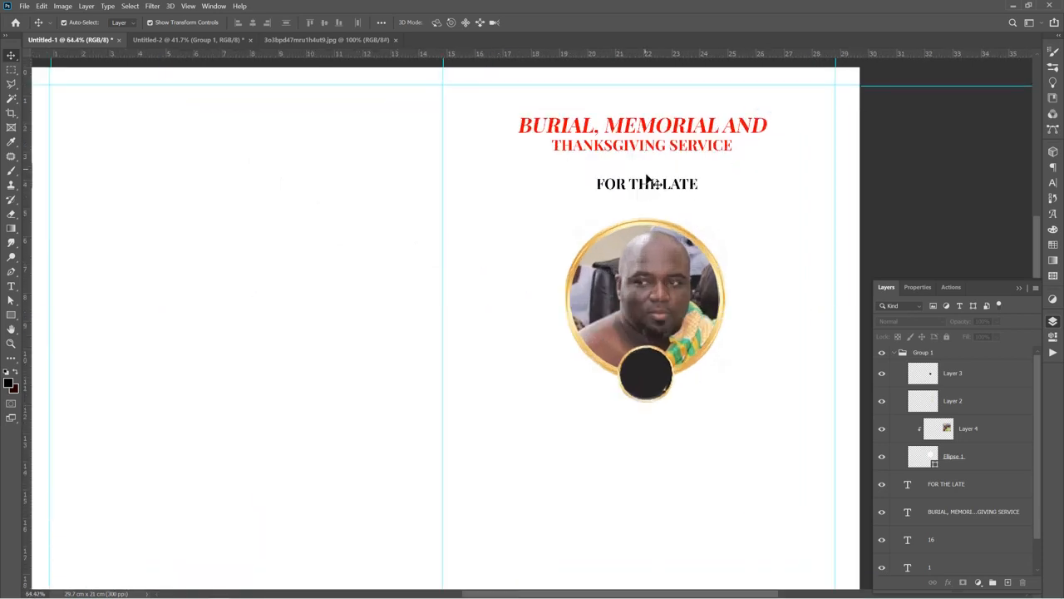
pyautogui.click(649, 188)
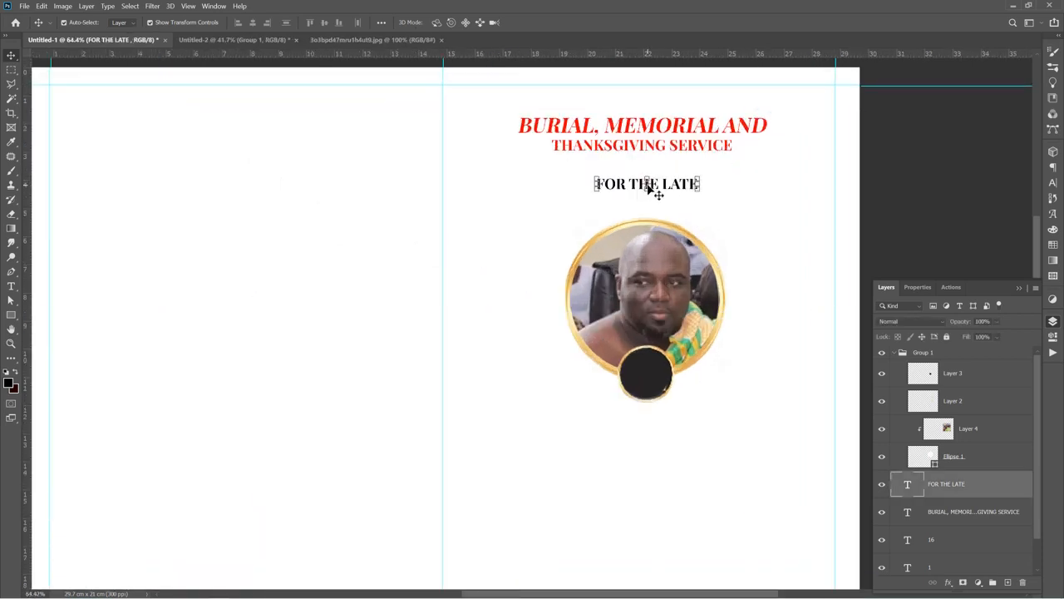
pyautogui.keyDown('alt'); pyautogui.moveTo(649, 188); pyautogui.dragTo(642, 438); pyautogui.keyUp('alt')
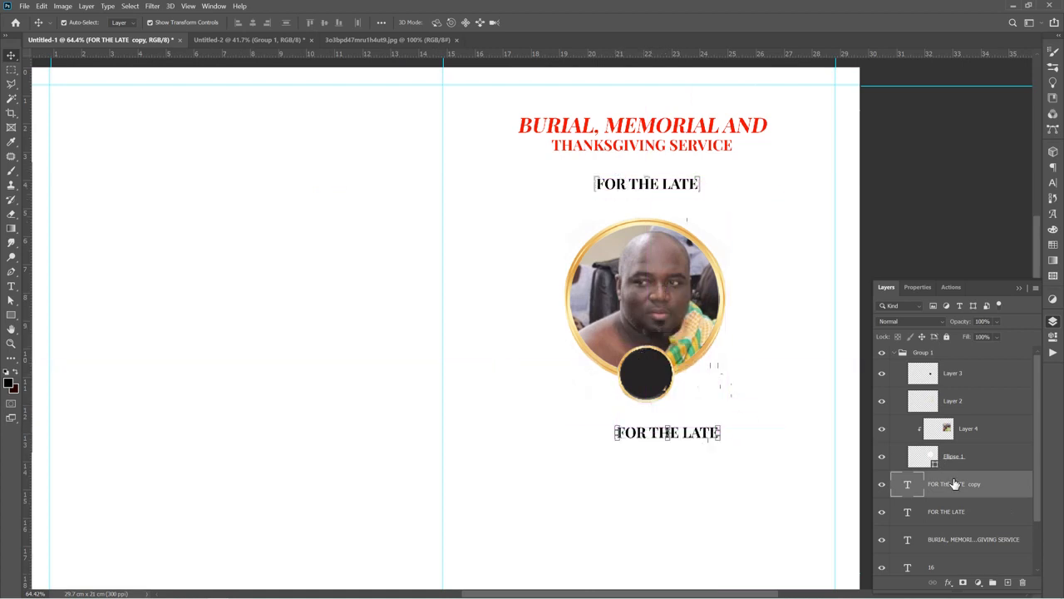
pyautogui.moveTo(954, 484); pyautogui.dragTo(920, 350)
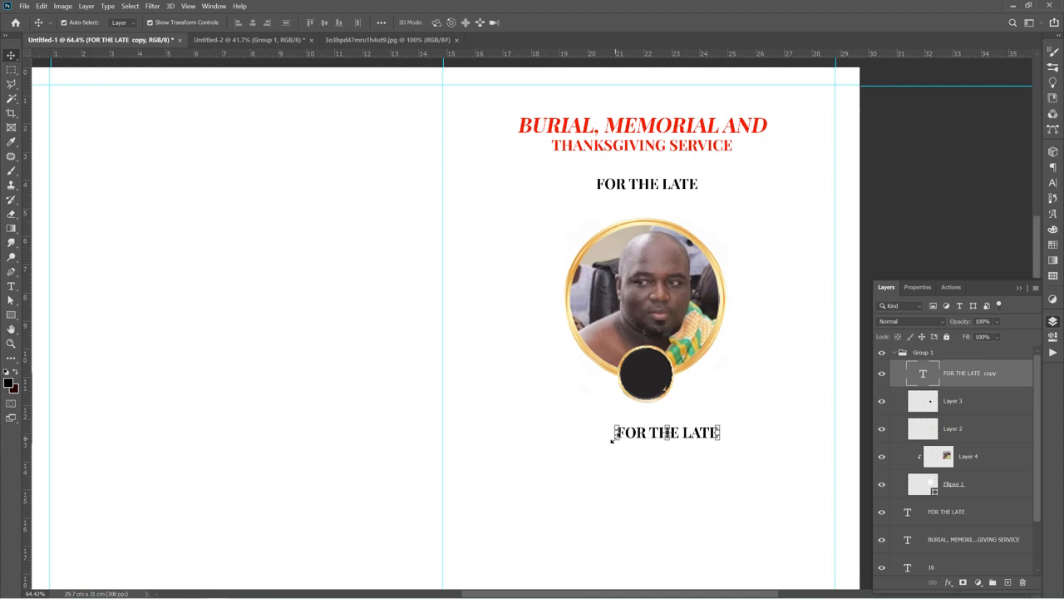
# Replace the copied text with 43
pyautogui.doubleClick(640, 435)
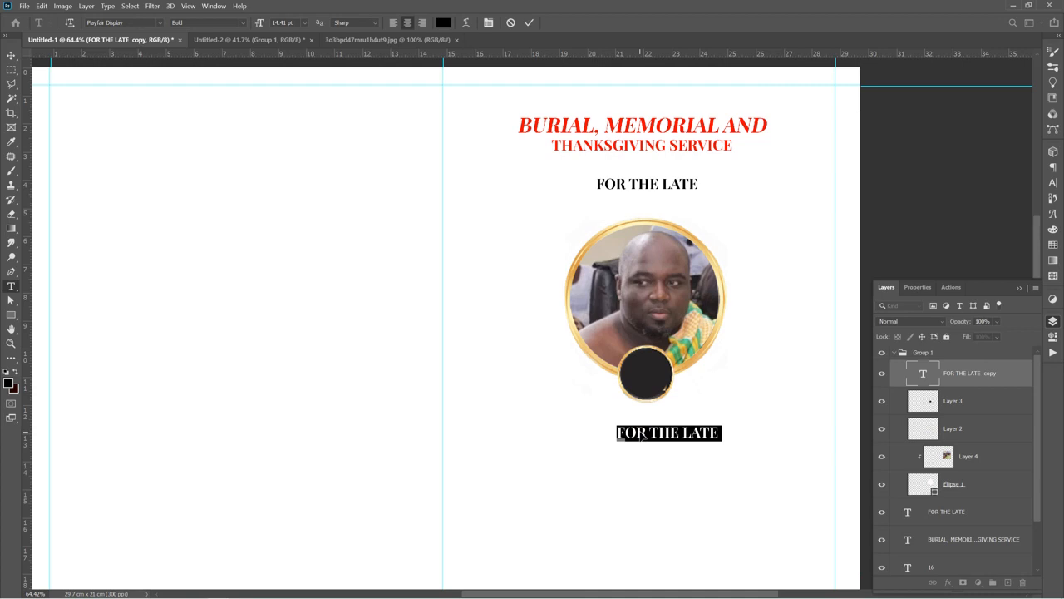
pyautogui.press('BackSpace')
pyautogui.write('4')
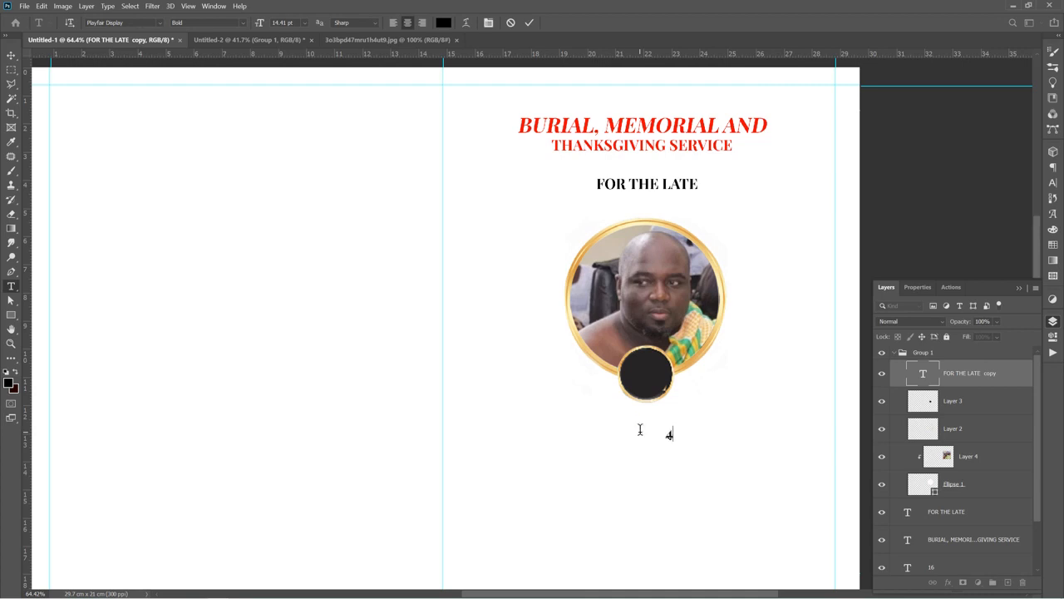
pyautogui.write('3')
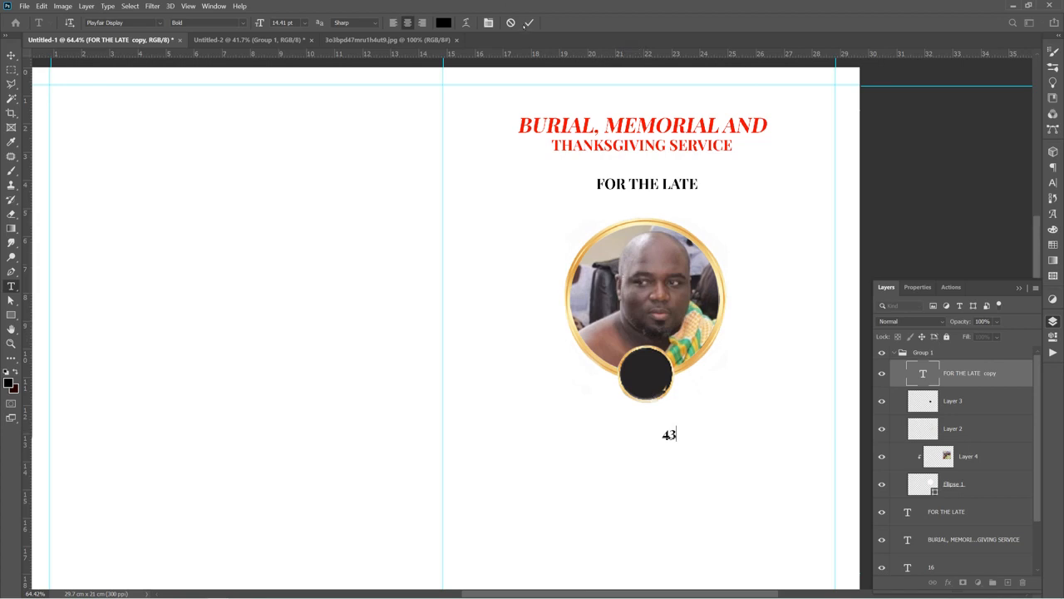
pyautogui.hotkey('ctrl', 'Return')
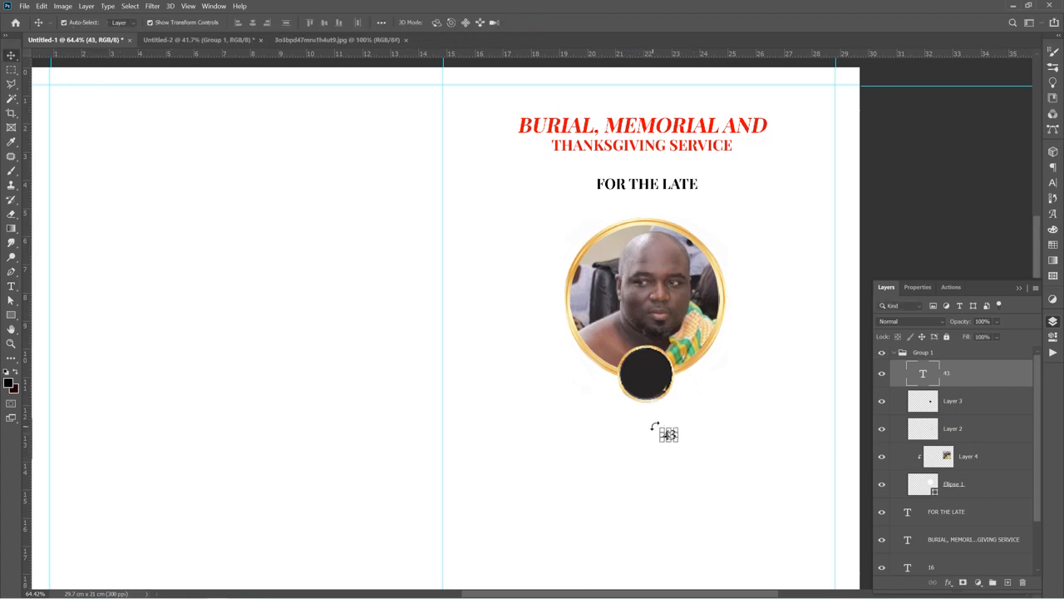
# Enlarge the 43 and move it onto the black circle at the bottom of the frame
pyautogui.moveTo(657, 426); pyautogui.dragTo(626, 400)
pyautogui.press('Return')
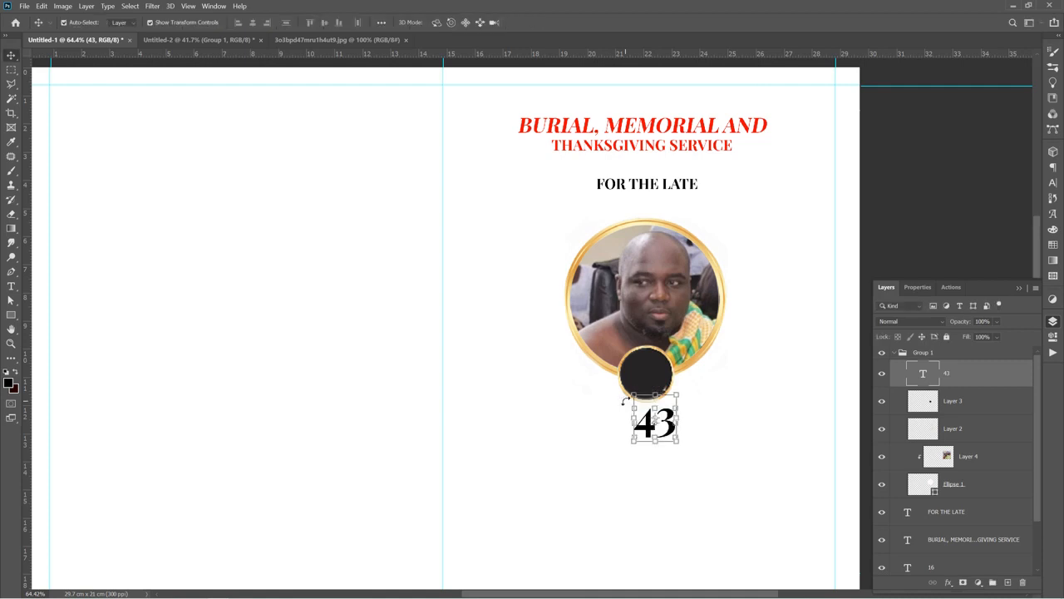
pyautogui.moveTo(645, 418); pyautogui.dragTo(636, 367)
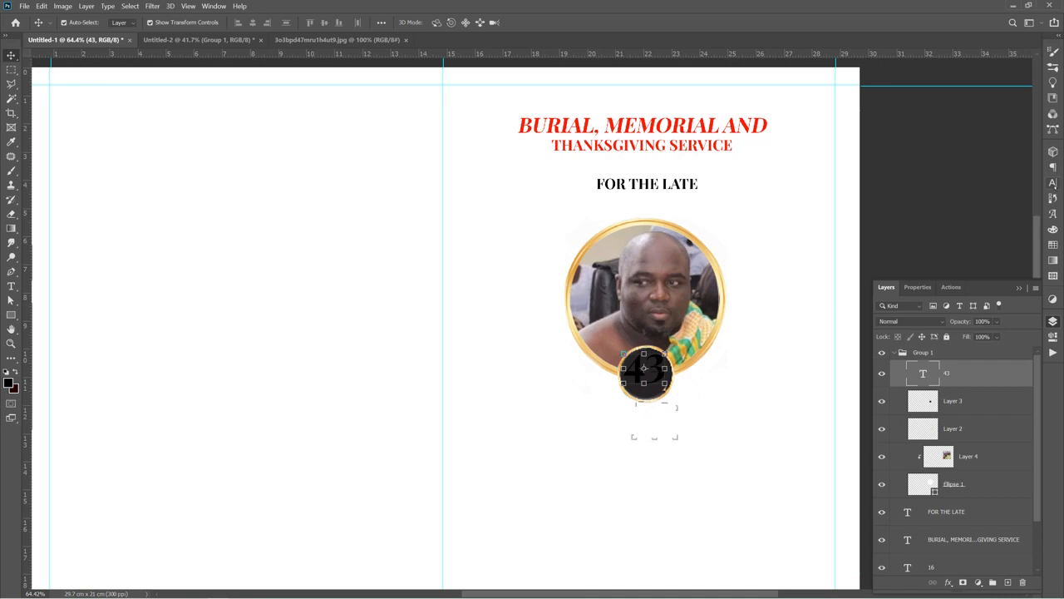
# Set the 43's text colour to gold e5b861 sampled from the frame's ring
pyautogui.click(1052, 182)
pyautogui.click(1016, 216)
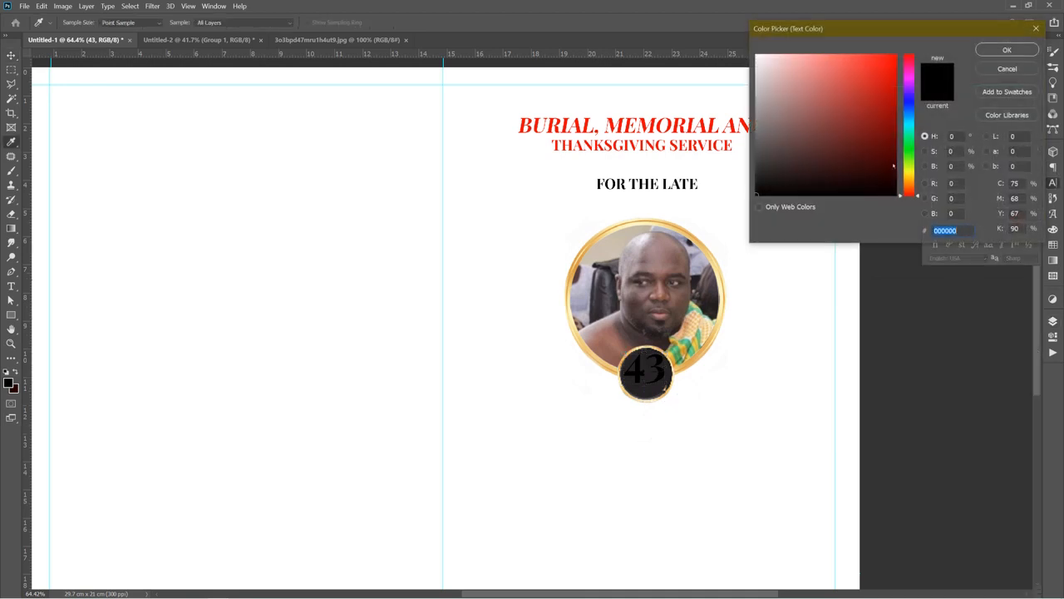
pyautogui.write('ffffff')
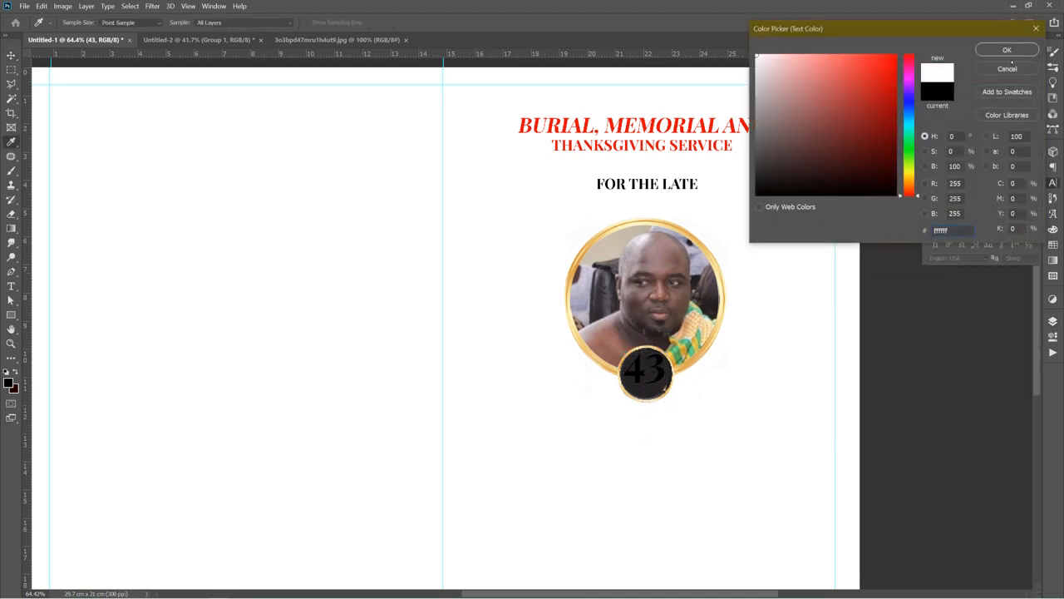
pyautogui.click(696, 236)
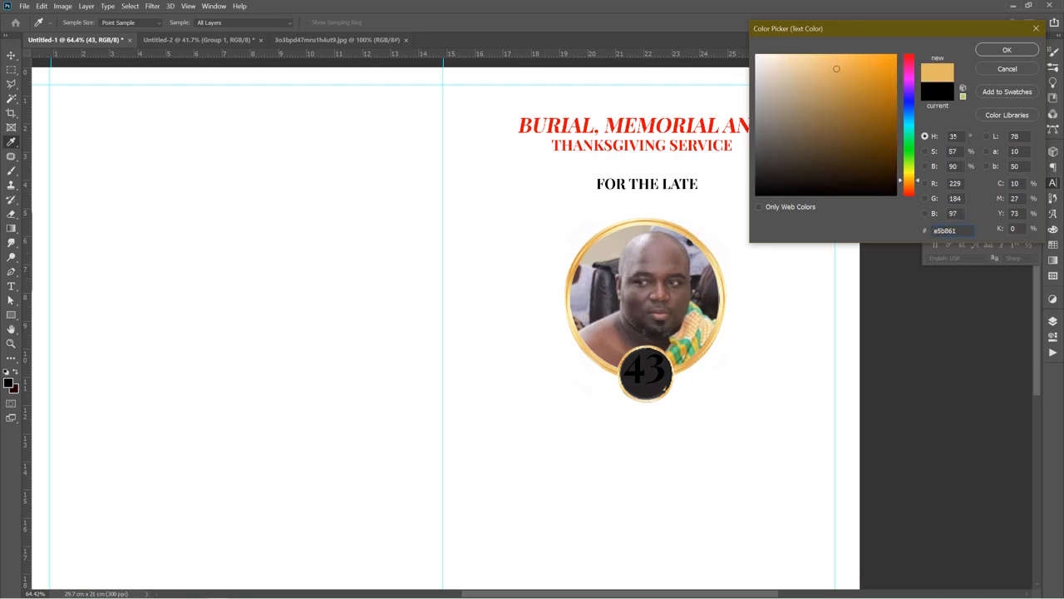
pyautogui.click(1007, 50)
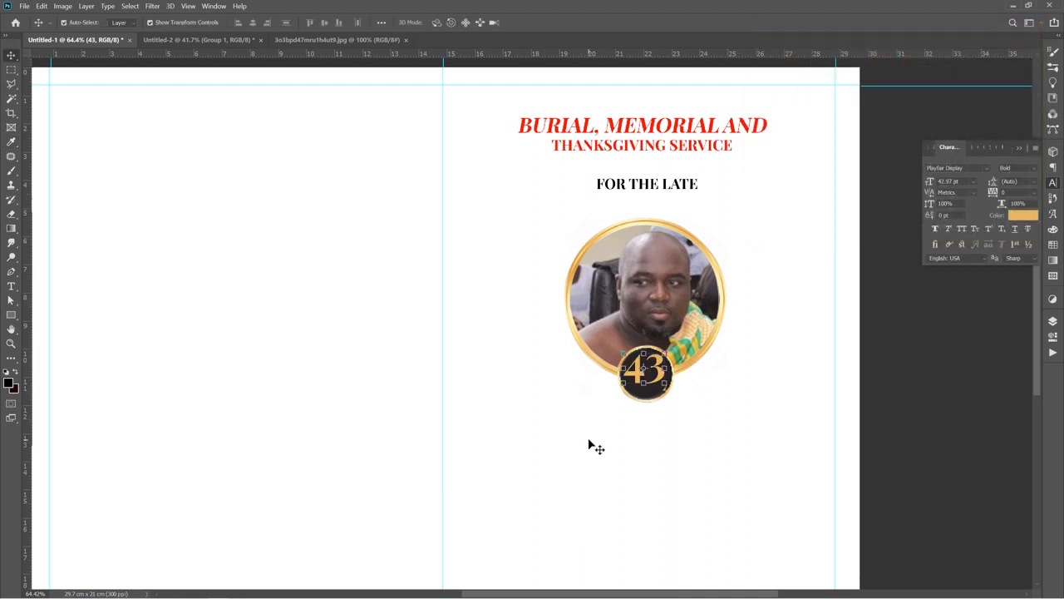
# Add the deceased's full name as gold text below the portrait and break it over two lines
pyautogui.click(588, 441)
pyautogui.scroll(-1, 631, 433)
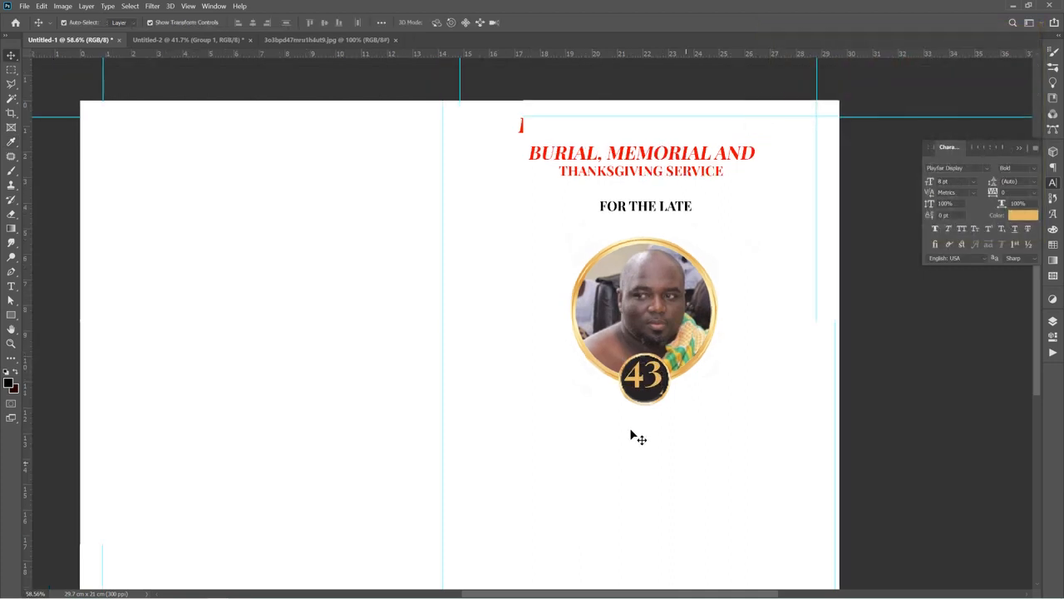
pyautogui.scroll(-3, 631, 430)
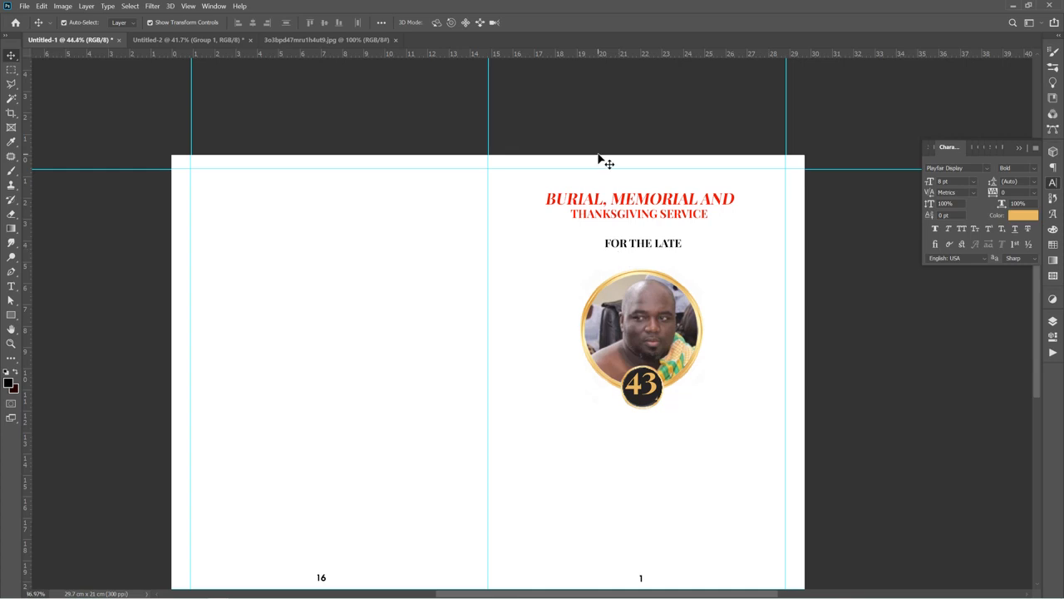
pyautogui.scroll(-2, 600, 171)
pyautogui.scroll(3, 599, 333)
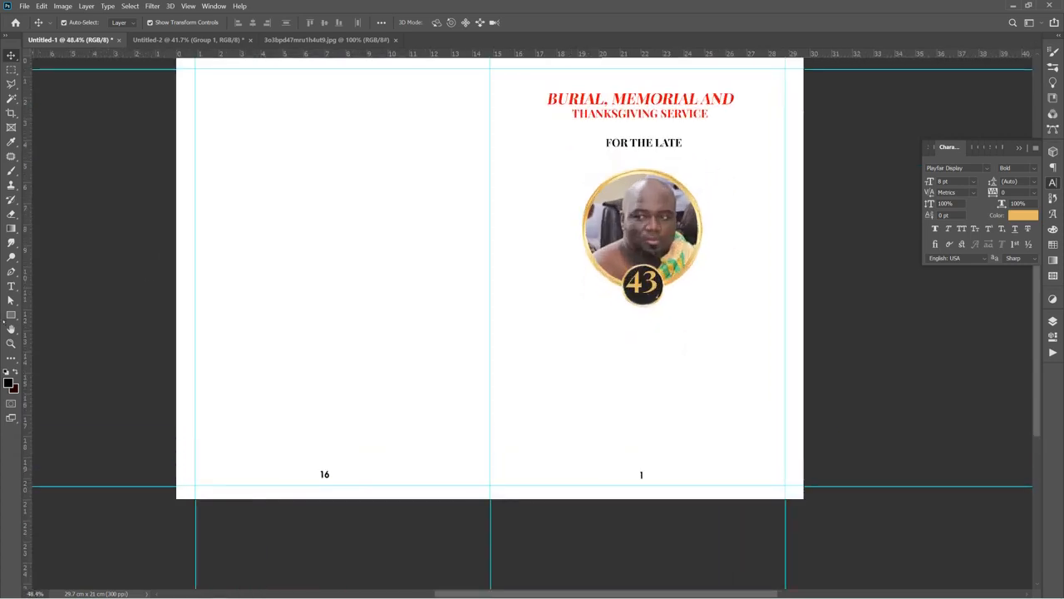
pyautogui.moveTo(1017, 596)
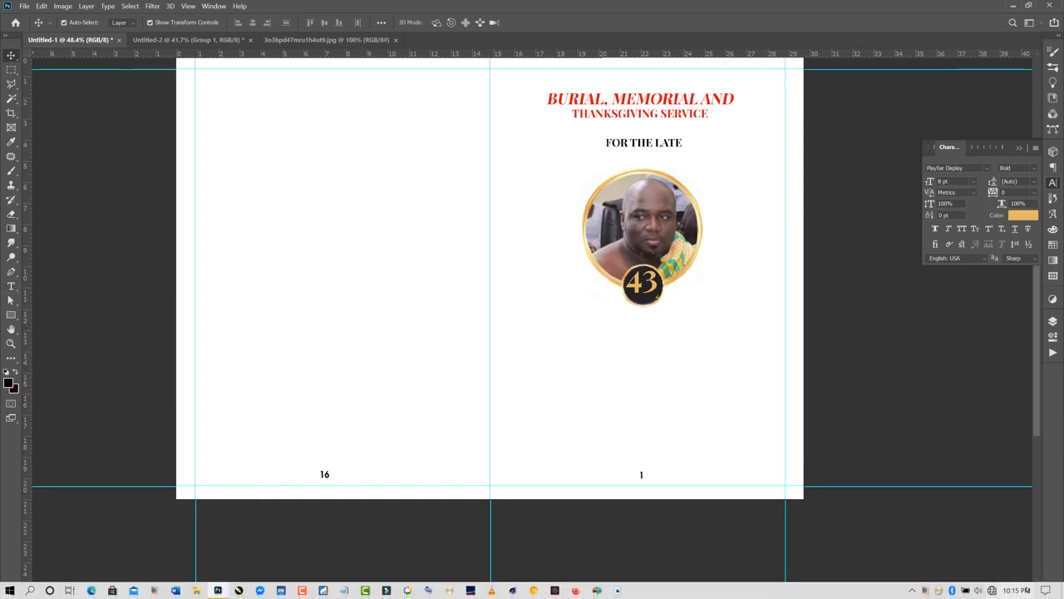
pyautogui.click(912, 591)
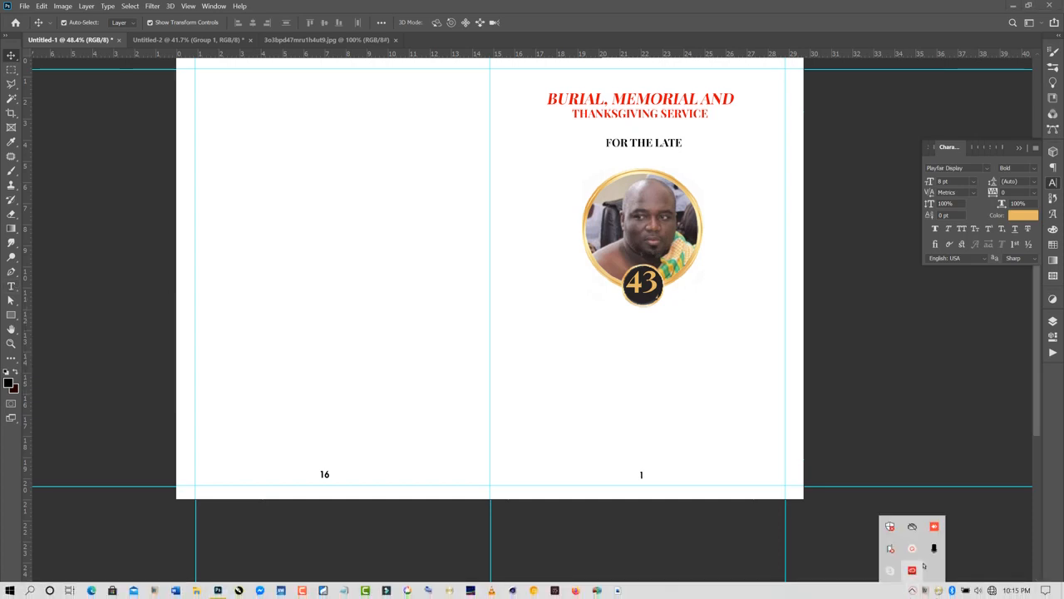
pyautogui.click(911, 548)
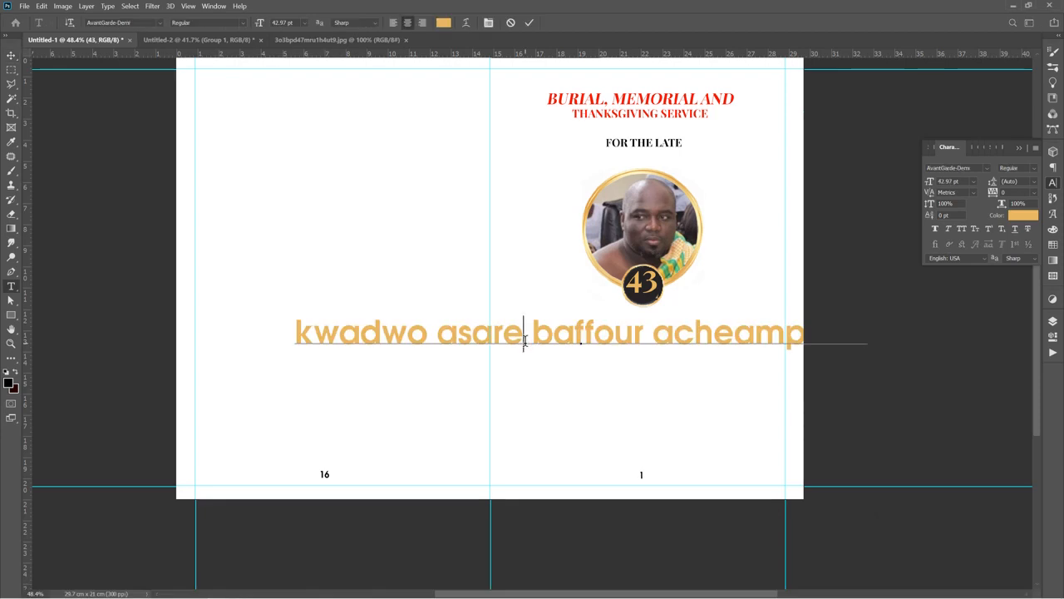
pyautogui.press('Return')
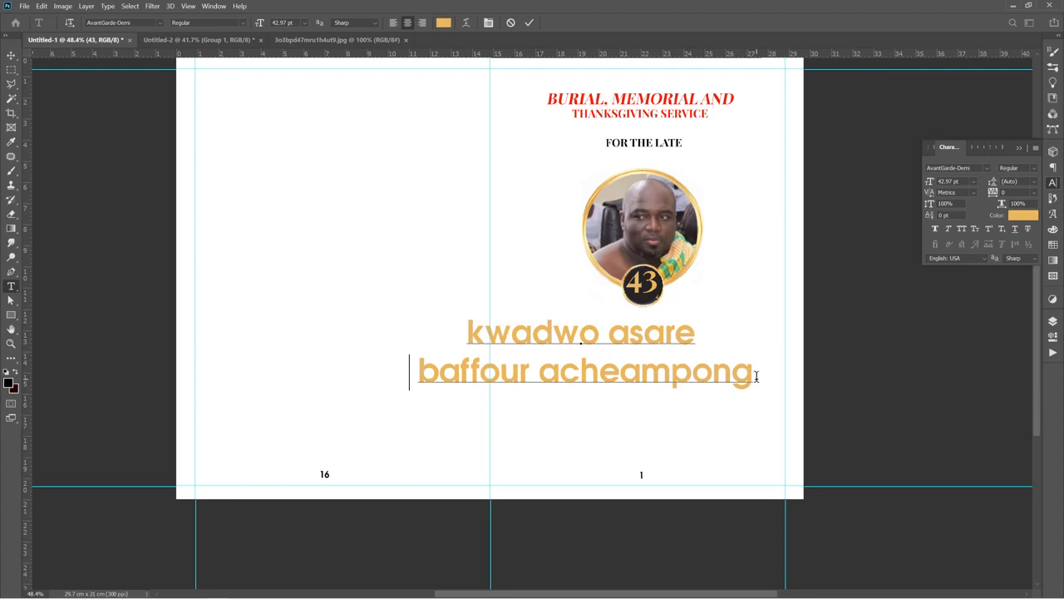
# Reduce the name text to about 28 pt and centre it beneath the portrait frame
pyautogui.moveTo(755, 376); pyautogui.dragTo(411, 338)
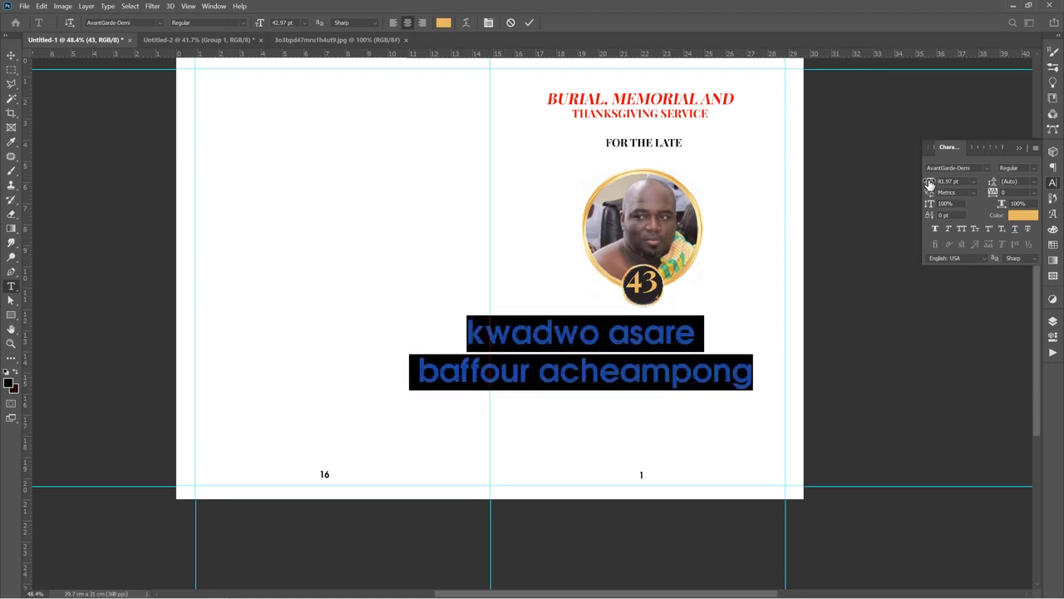
pyautogui.moveTo(929, 182); pyautogui.dragTo(924, 188)
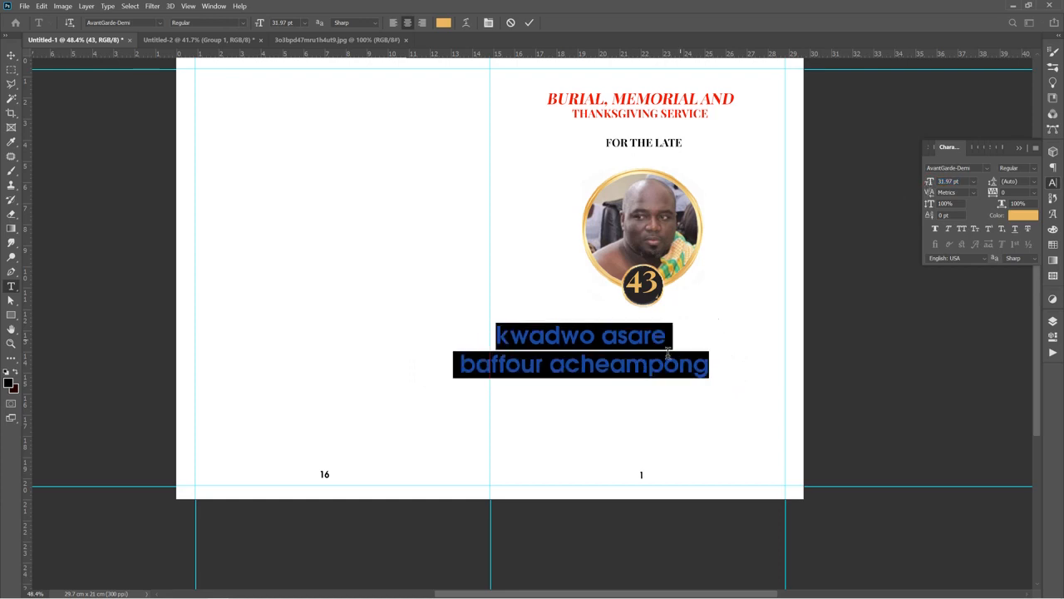
pyautogui.moveTo(580, 410); pyautogui.dragTo(637, 409)
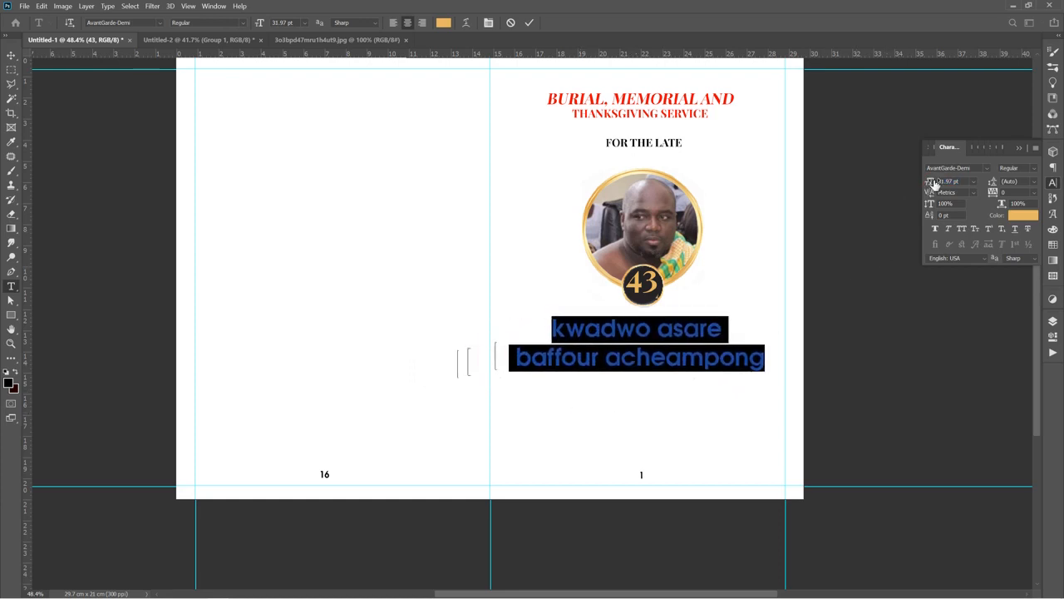
pyautogui.moveTo(934, 183); pyautogui.dragTo(930, 184)
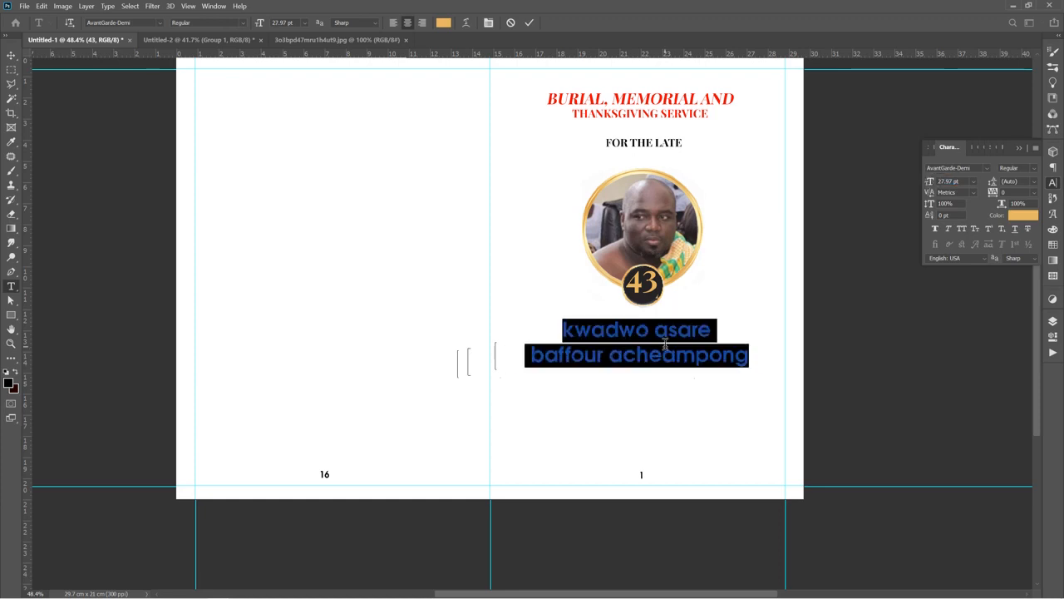
# Set the name's second line to all caps in the Impact font
pyautogui.click(637, 355)
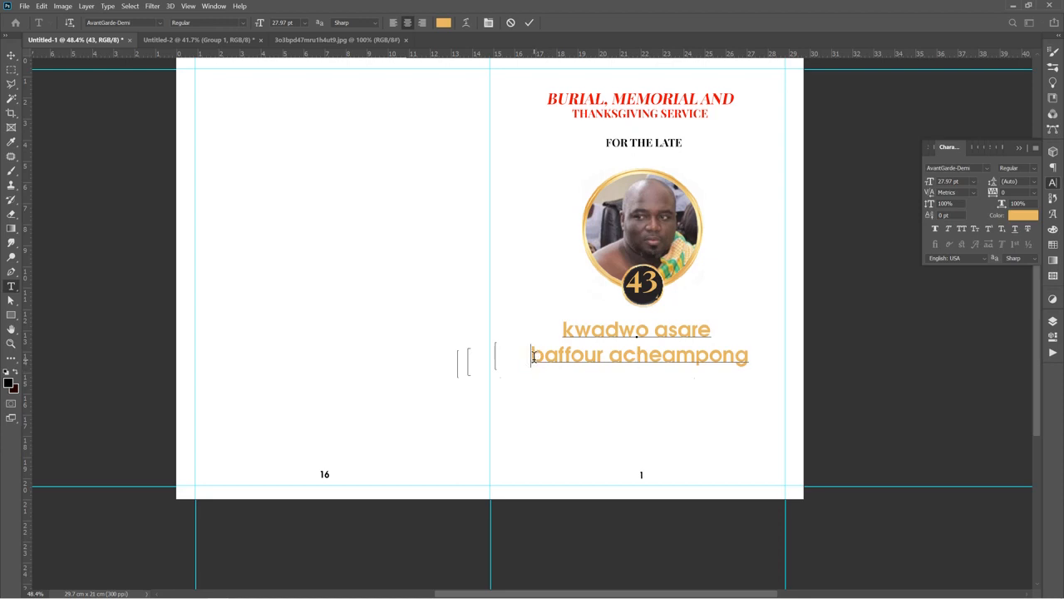
pyautogui.moveTo(532, 356); pyautogui.dragTo(899, 289)
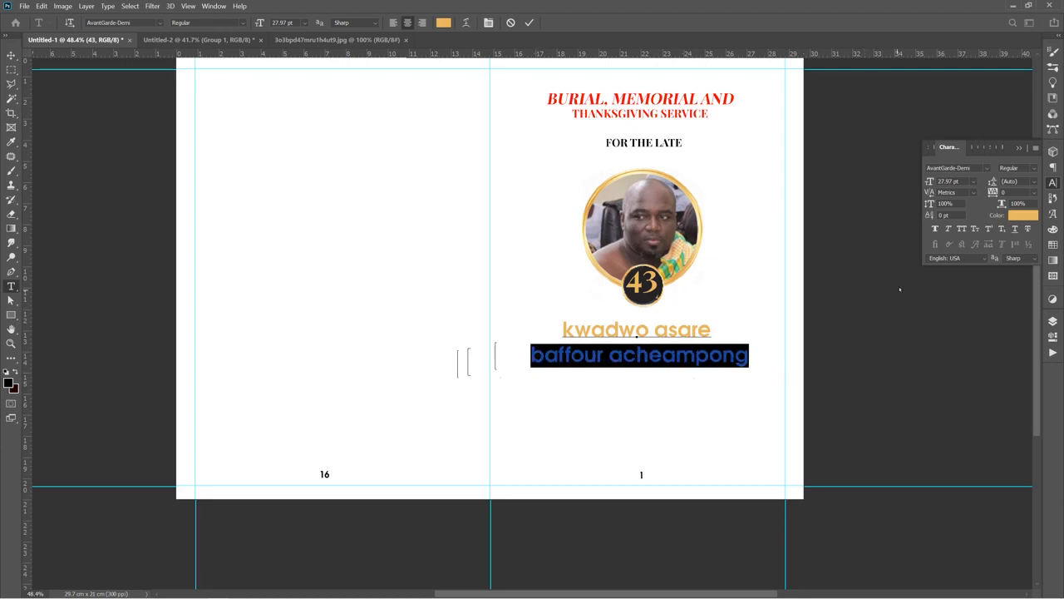
pyautogui.click(962, 229)
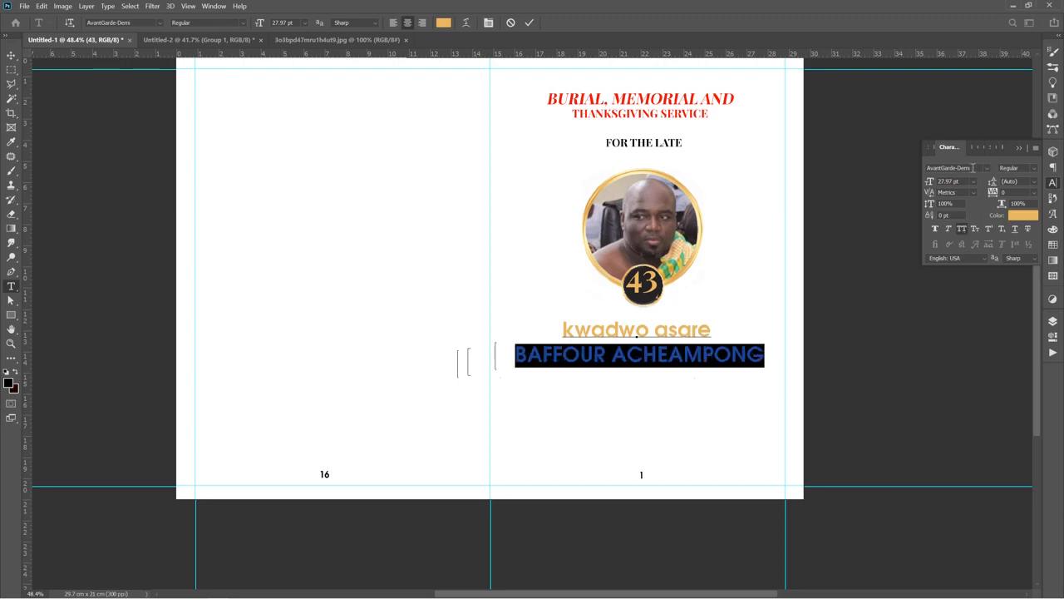
pyautogui.click(973, 168)
pyautogui.write('imp')
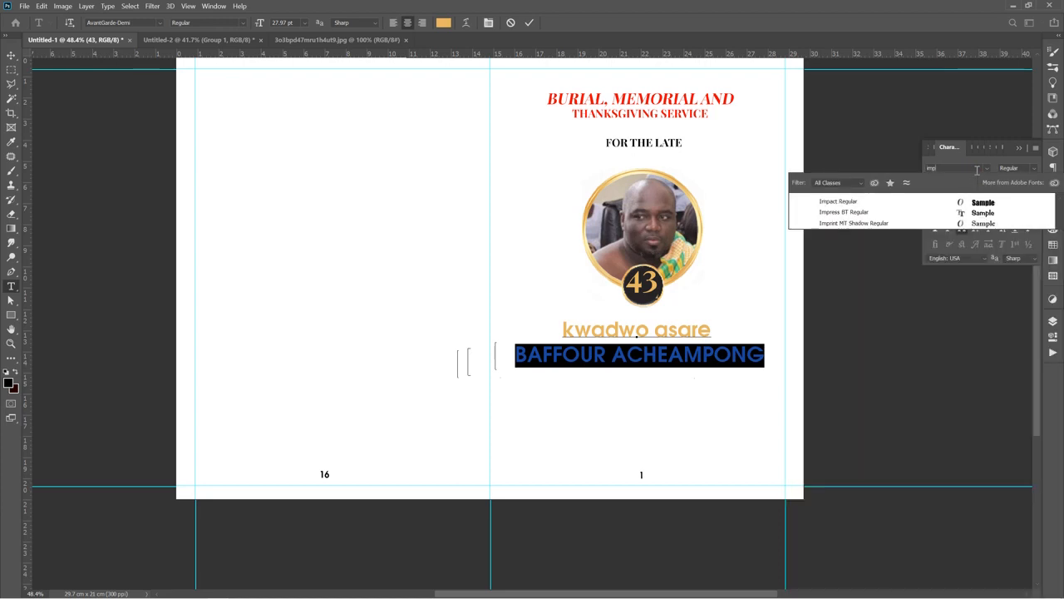
pyautogui.click(933, 200)
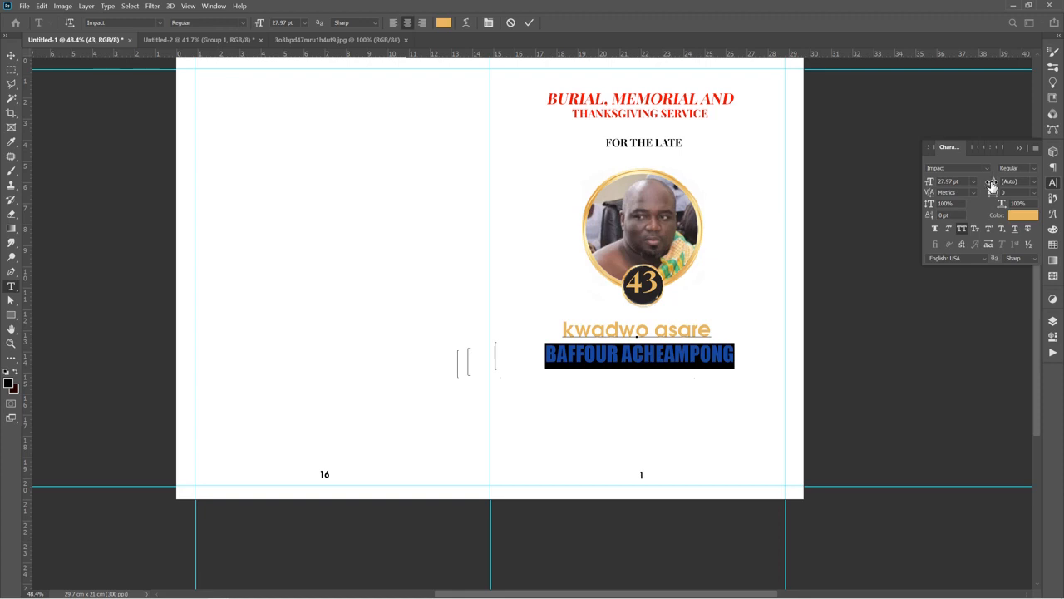
# Set the leading of both name lines to 25.8 pt
pyautogui.moveTo(991, 184); pyautogui.dragTo(970, 190)
pyautogui.click(743, 260)
pyautogui.click(1034, 181)
pyautogui.click(1026, 192)
pyautogui.hotkey('ctrl', 'a')
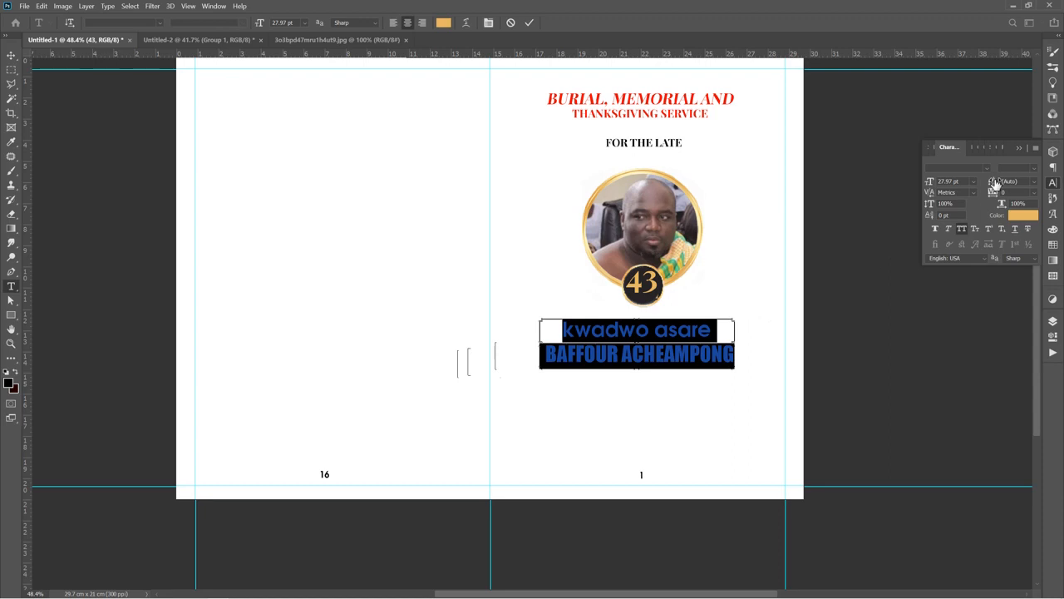
pyautogui.moveTo(995, 182); pyautogui.dragTo(992, 188)
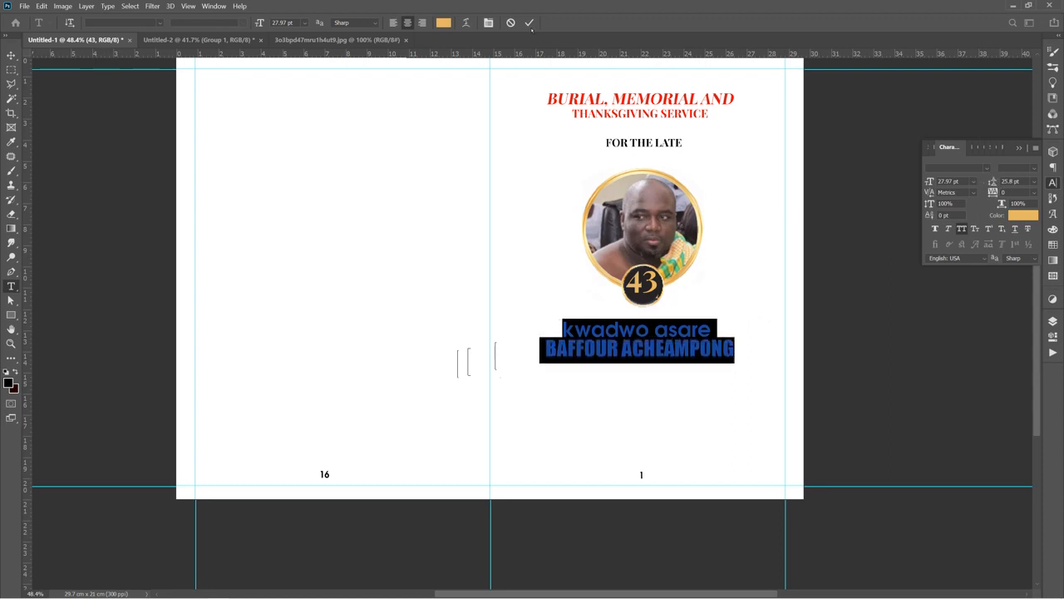
# Colour the name's second line black 000000 and commit the text
pyautogui.click(544, 350)
pyautogui.moveTo(545, 350); pyautogui.dragTo(752, 357)
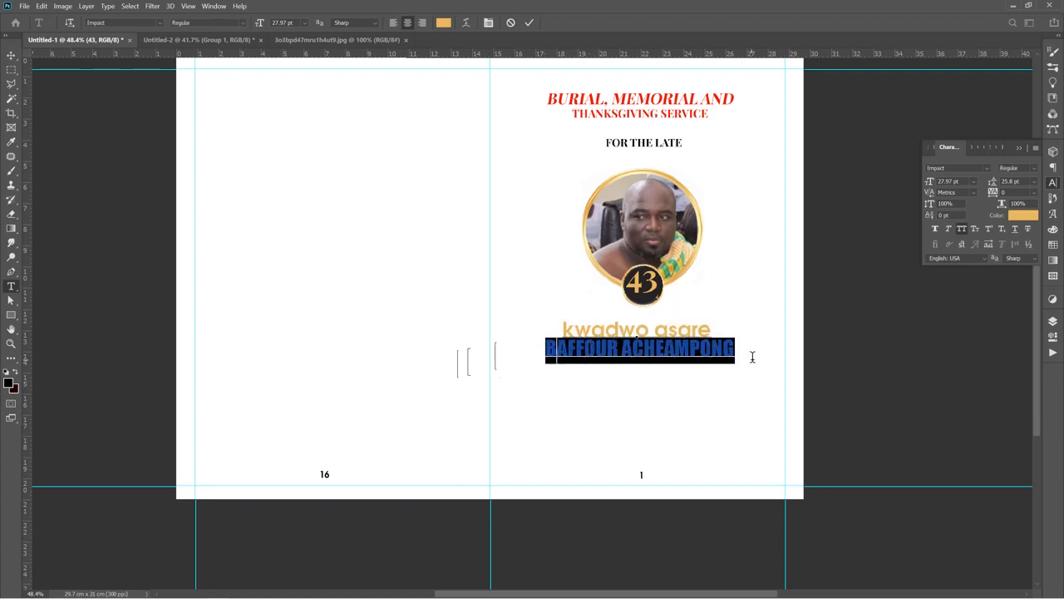
pyautogui.click(1023, 214)
pyautogui.write('000000')
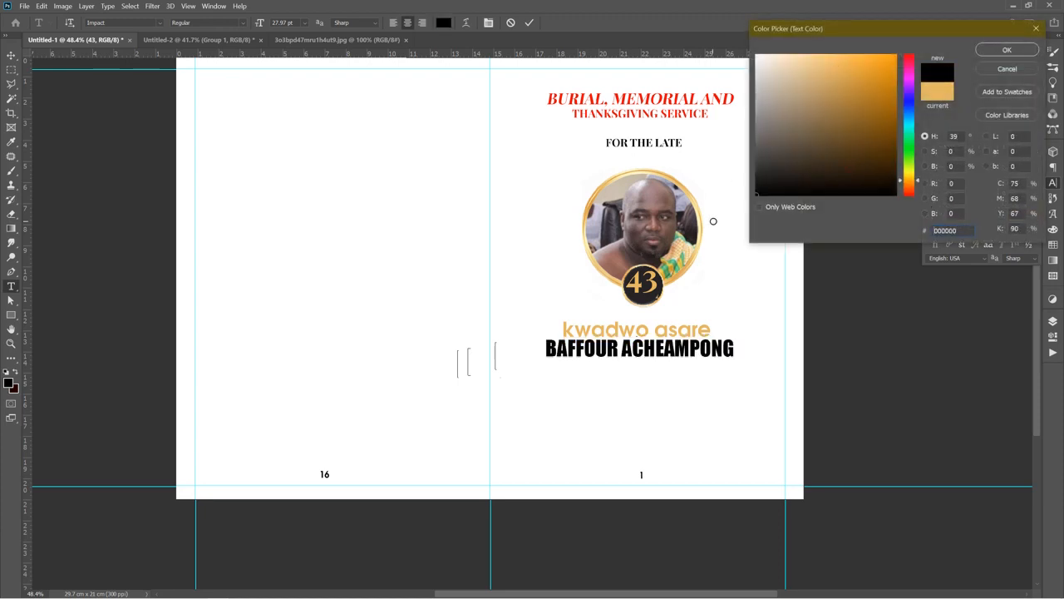
pyautogui.click(1008, 50)
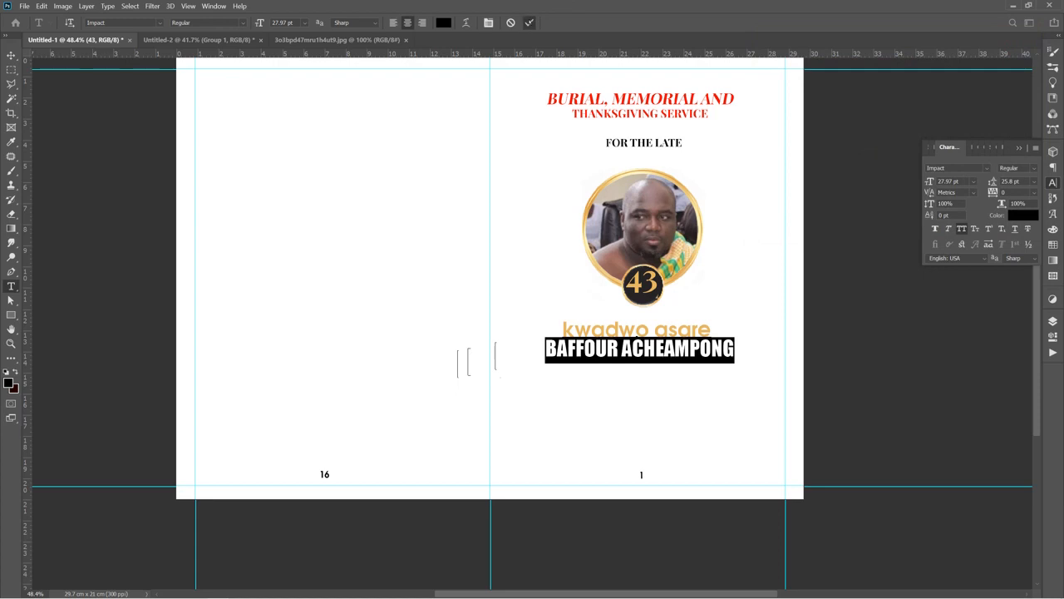
pyautogui.click(11, 54)
# Close the original portrait photo document
pyautogui.click(694, 456)
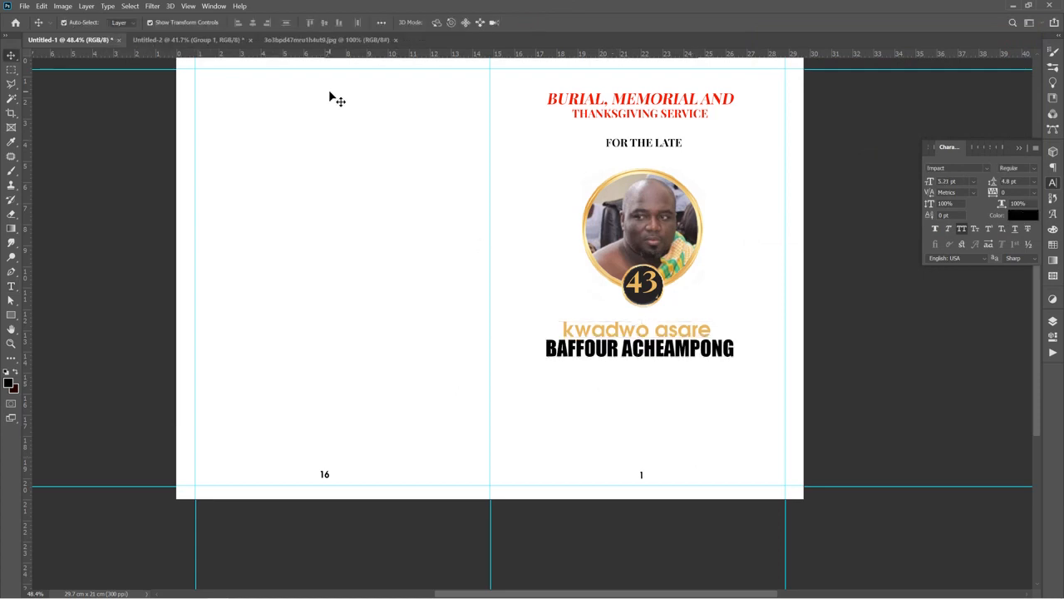
pyautogui.click(326, 40)
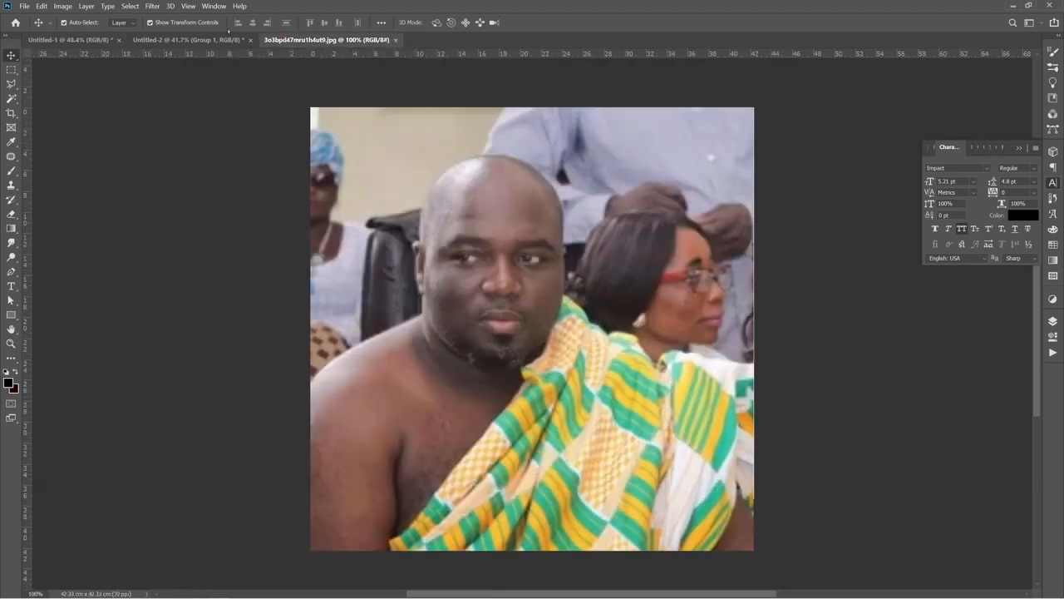
pyautogui.click(395, 40)
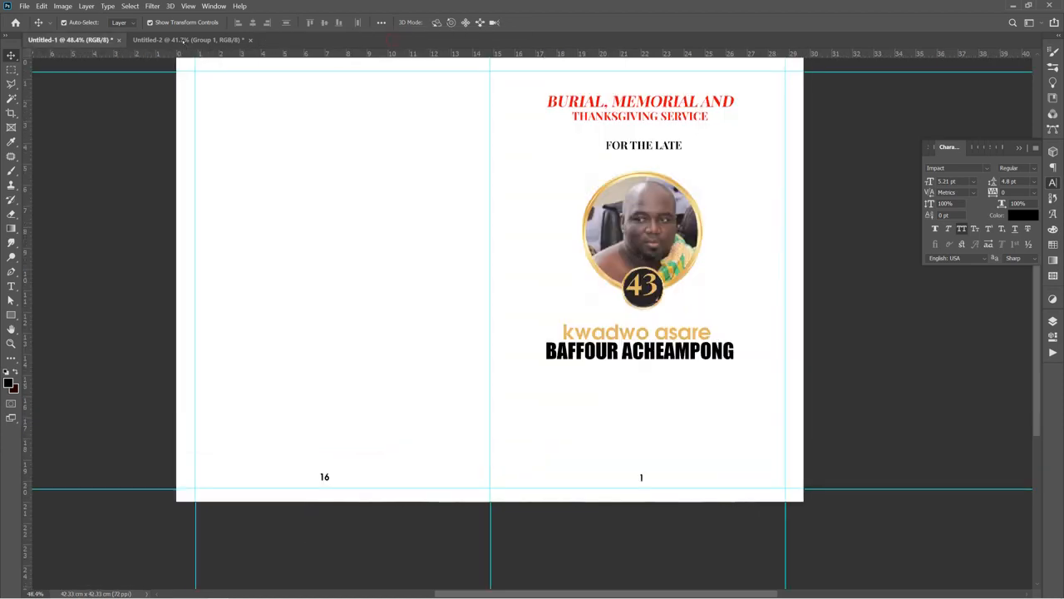
# Bring the burial and thanksgiving service details text from the reference design onto the cover below the name
pyautogui.click(183, 39)
pyautogui.moveTo(562, 375); pyautogui.dragTo(607, 389)
pyautogui.moveTo(610, 389); pyautogui.dragTo(610, 391)
pyautogui.click(615, 441)
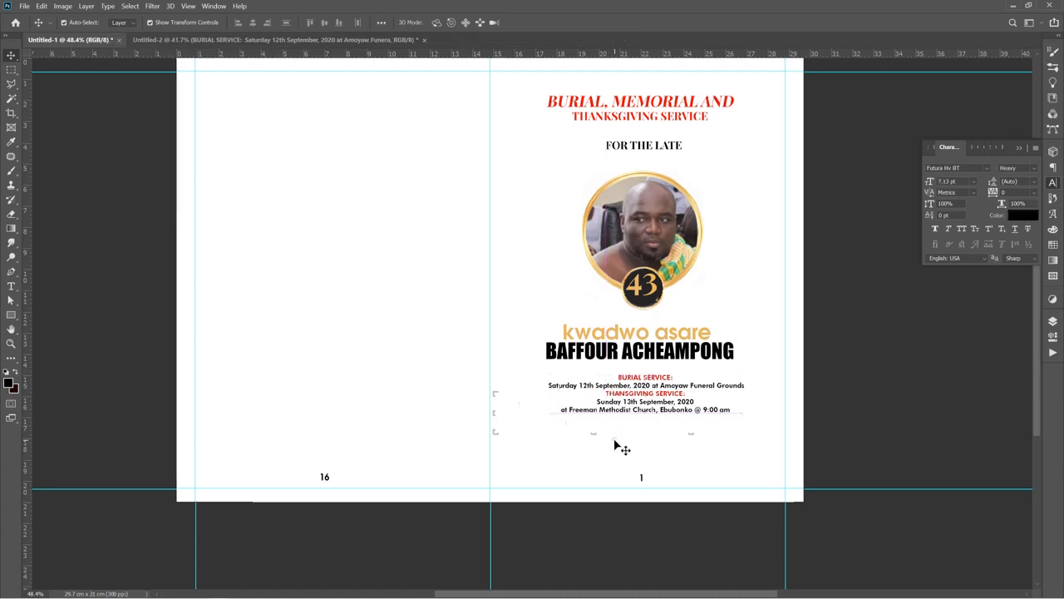
pyautogui.moveTo(632, 401); pyautogui.dragTo(642, 408)
pyautogui.click(549, 238)
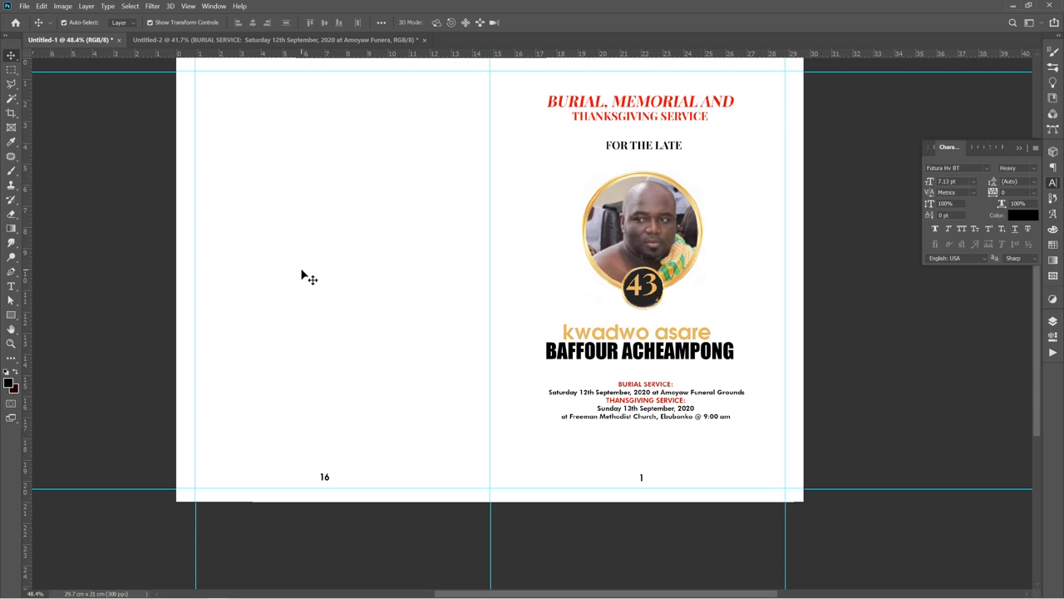
# Switch briefly to the Word hymn document to review it, then return to Photoshop
pyautogui.moveTo(638, 597)
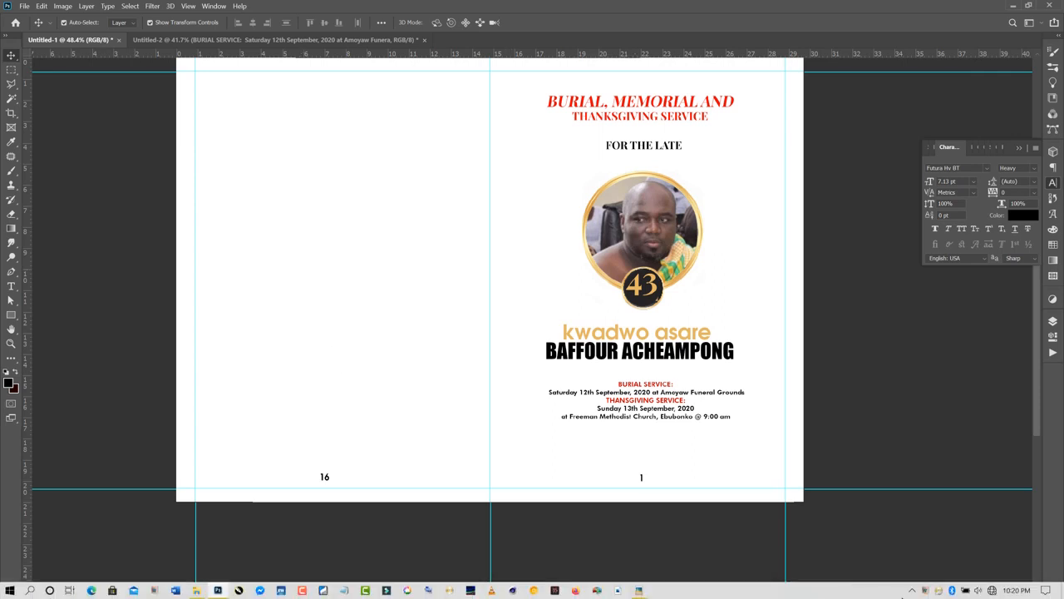
pyautogui.click(911, 591)
pyautogui.click(913, 548)
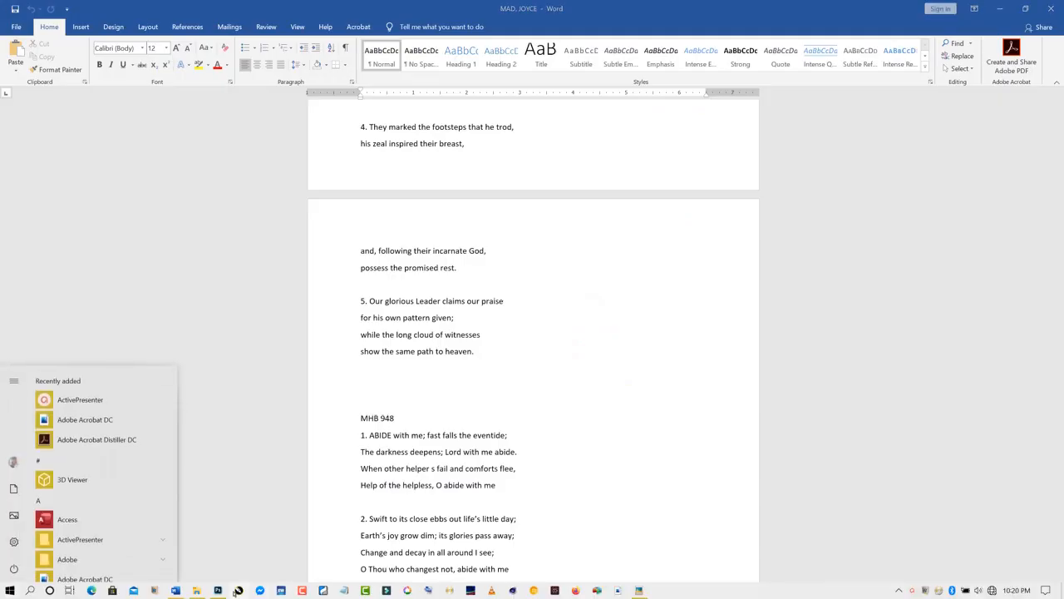
pyautogui.click(217, 591)
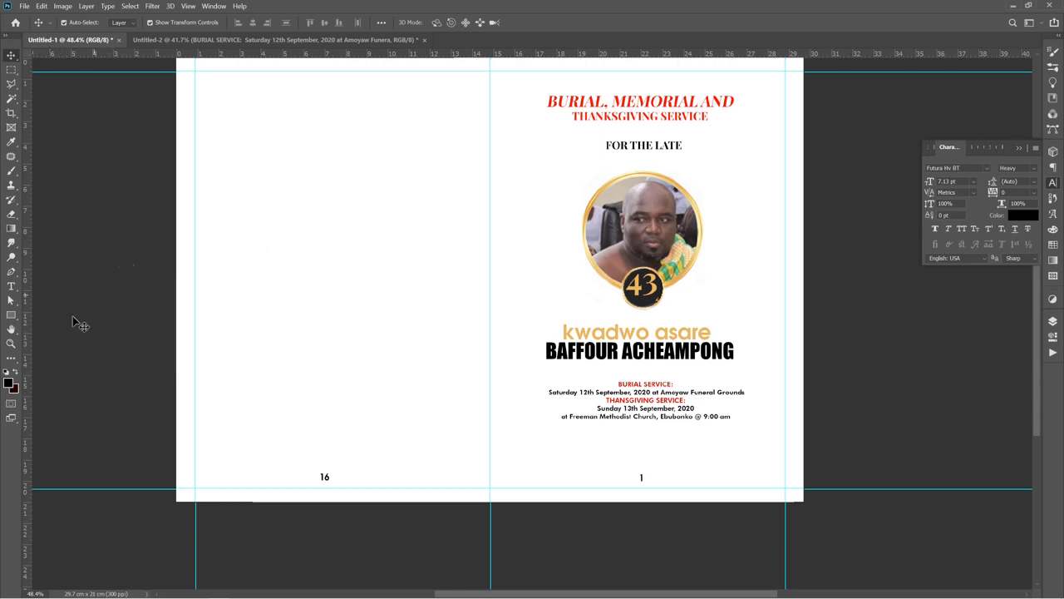
# Add a 25.13 pt heading reading hymns at the top of the left page
pyautogui.press('t')
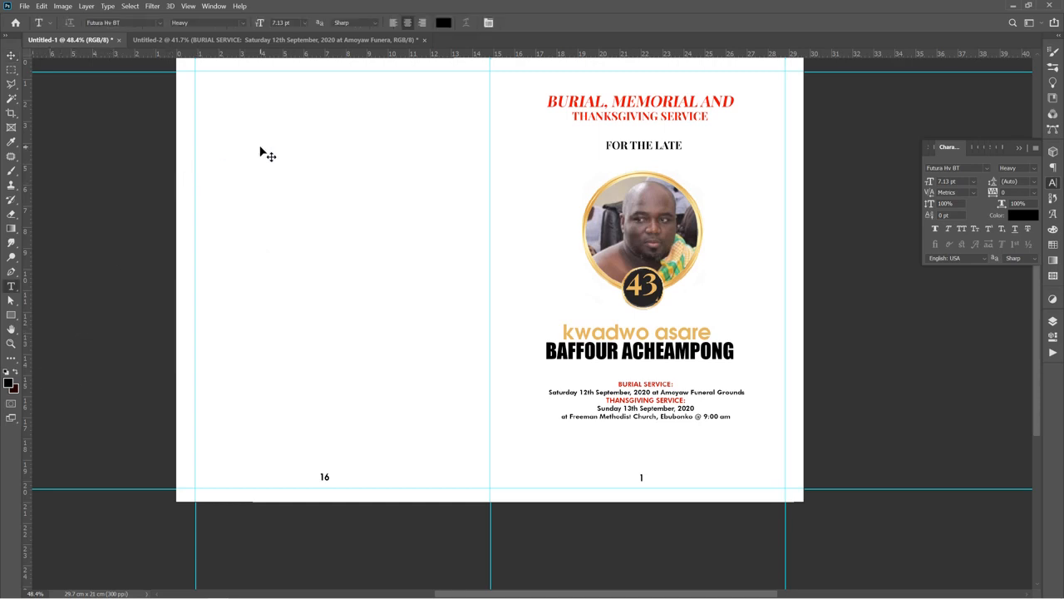
pyautogui.click(279, 90)
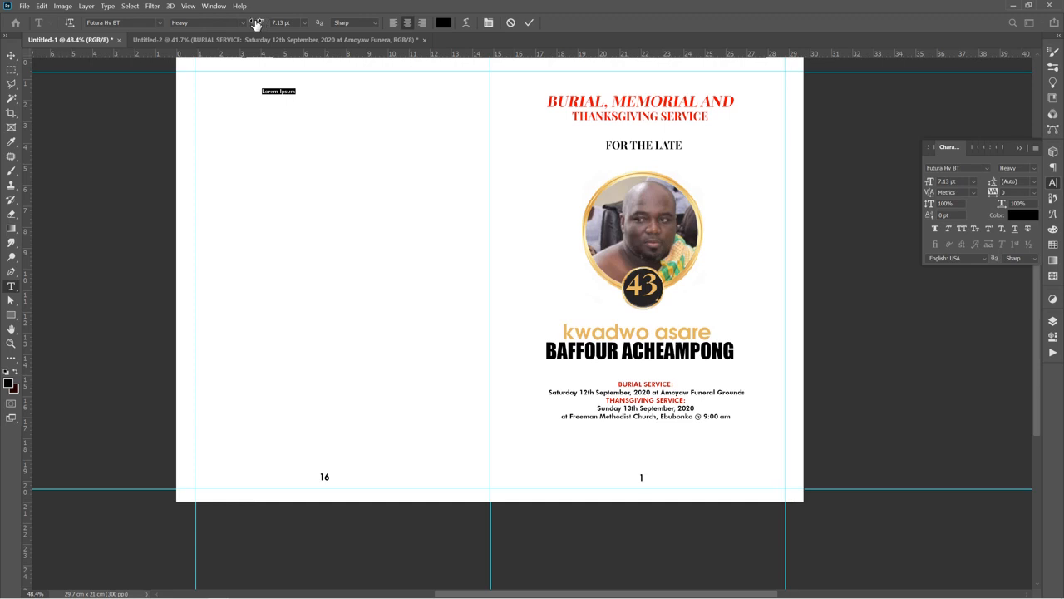
pyautogui.moveTo(257, 22); pyautogui.dragTo(264, 23)
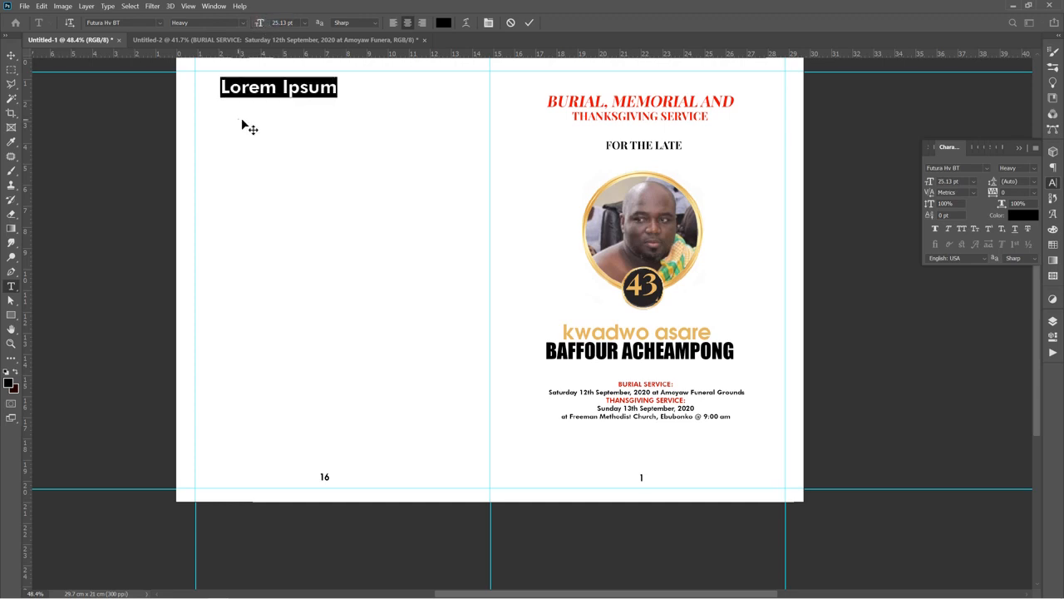
pyautogui.moveTo(245, 125); pyautogui.dragTo(290, 125)
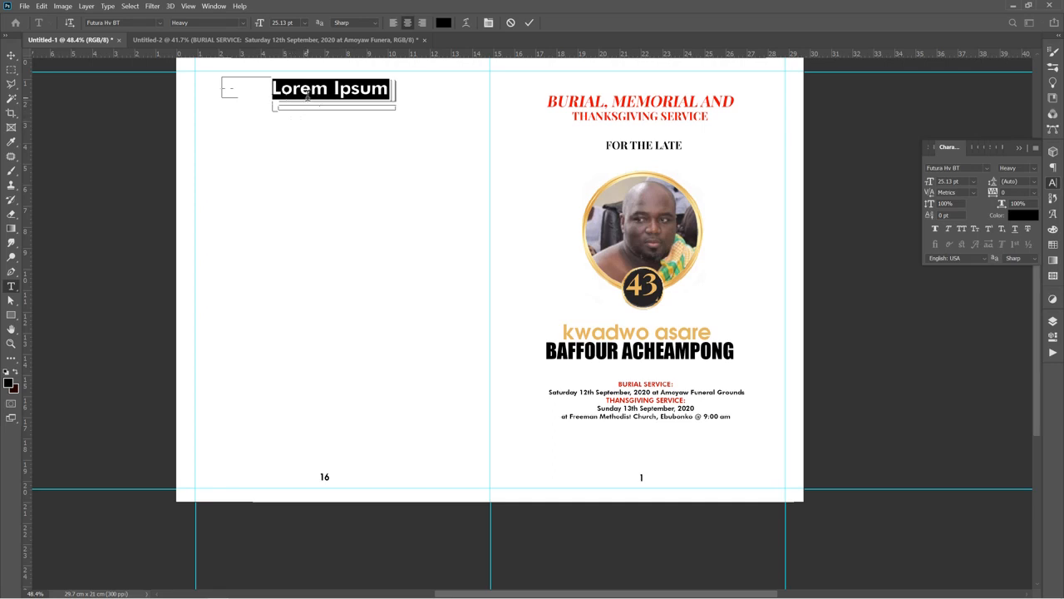
pyautogui.click(309, 94)
pyautogui.hotkey('ctrl', 'a')
pyautogui.write('g')
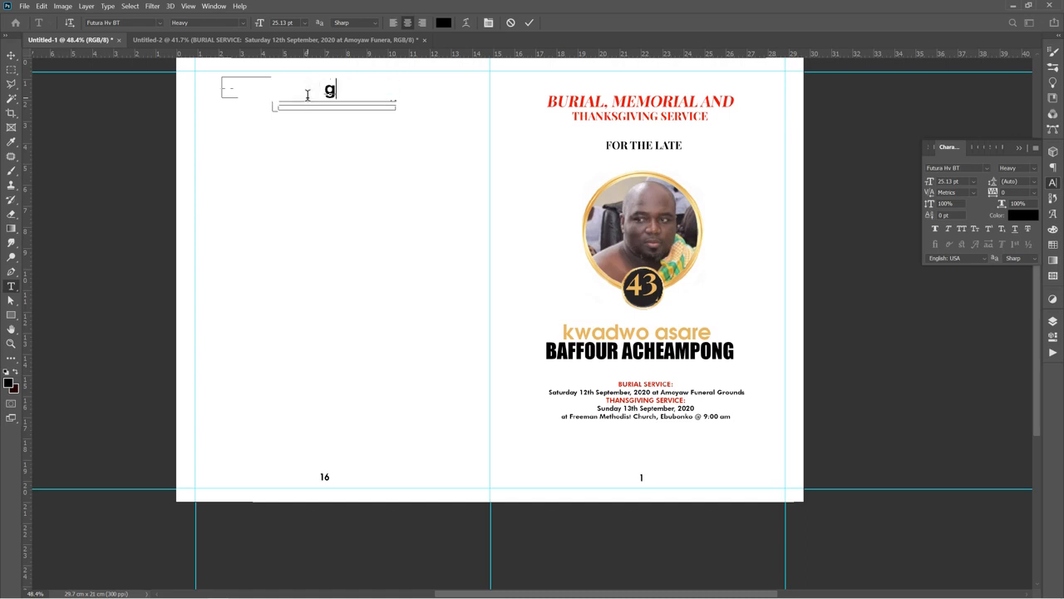
pyautogui.press('BackSpace')
pyautogui.write('hymns')
pyautogui.click(529, 22)
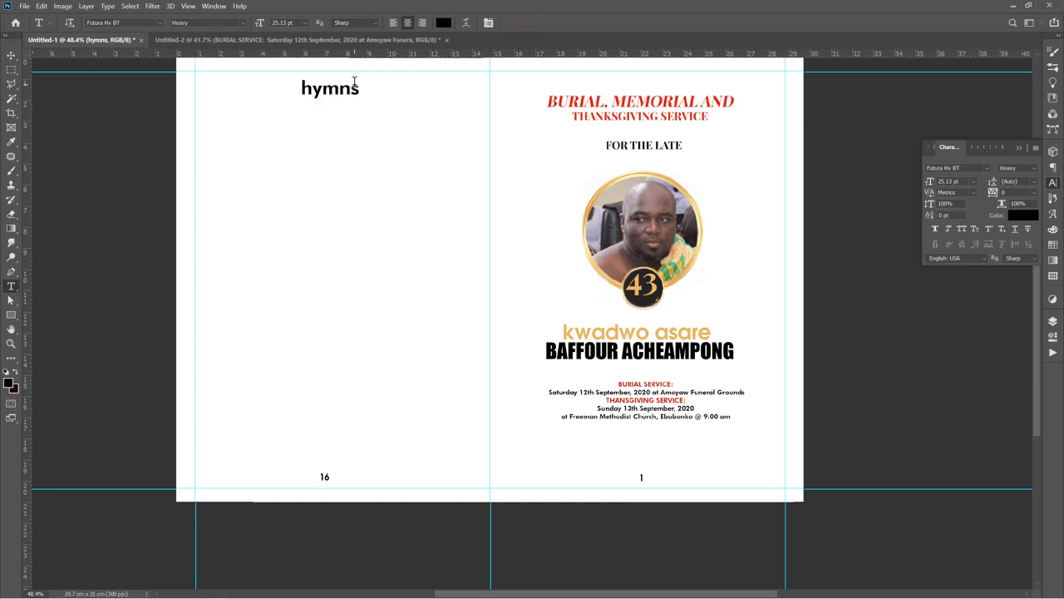
# Set the hymns heading to all caps and colour it red
pyautogui.press('v')
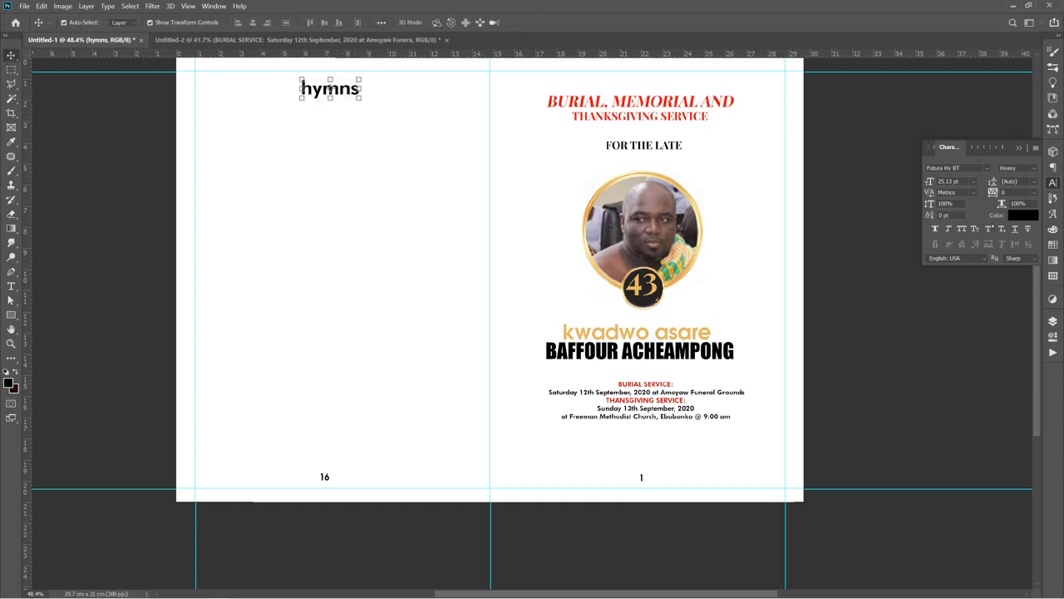
pyautogui.click(962, 228)
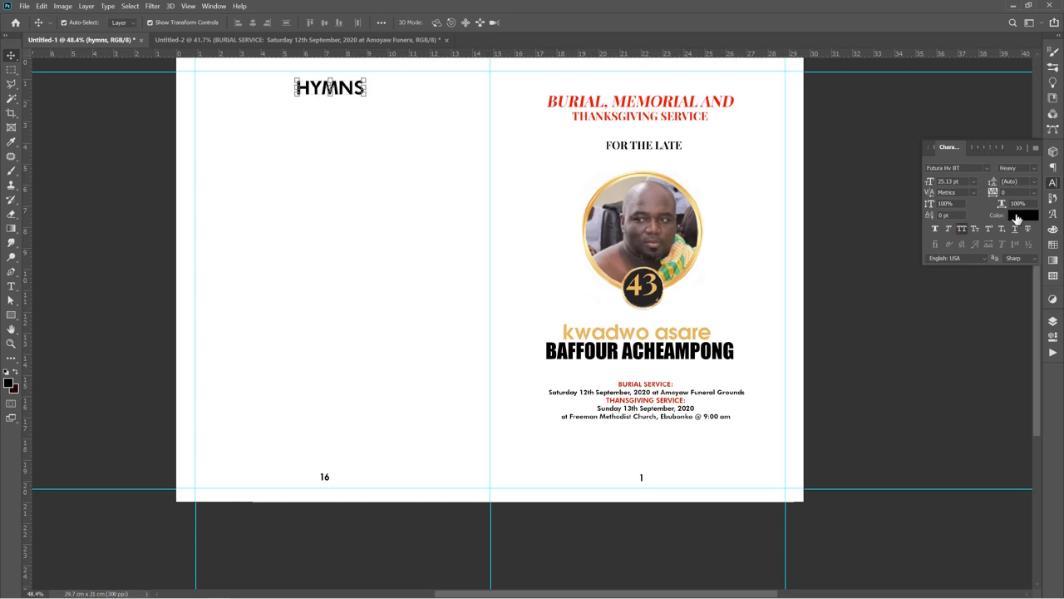
pyautogui.click(1016, 217)
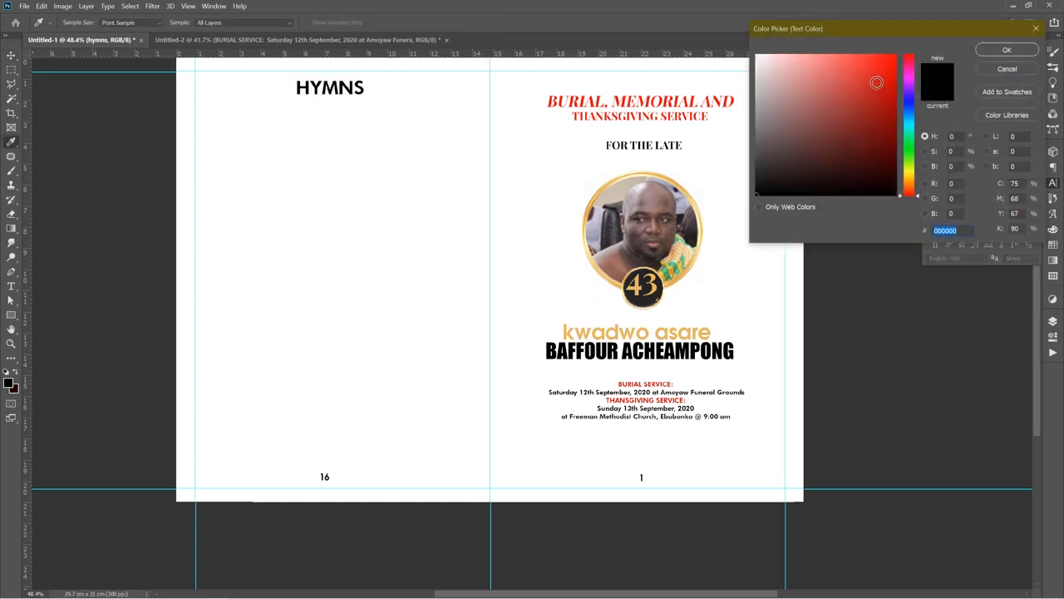
pyautogui.click(896, 56)
pyautogui.click(1007, 50)
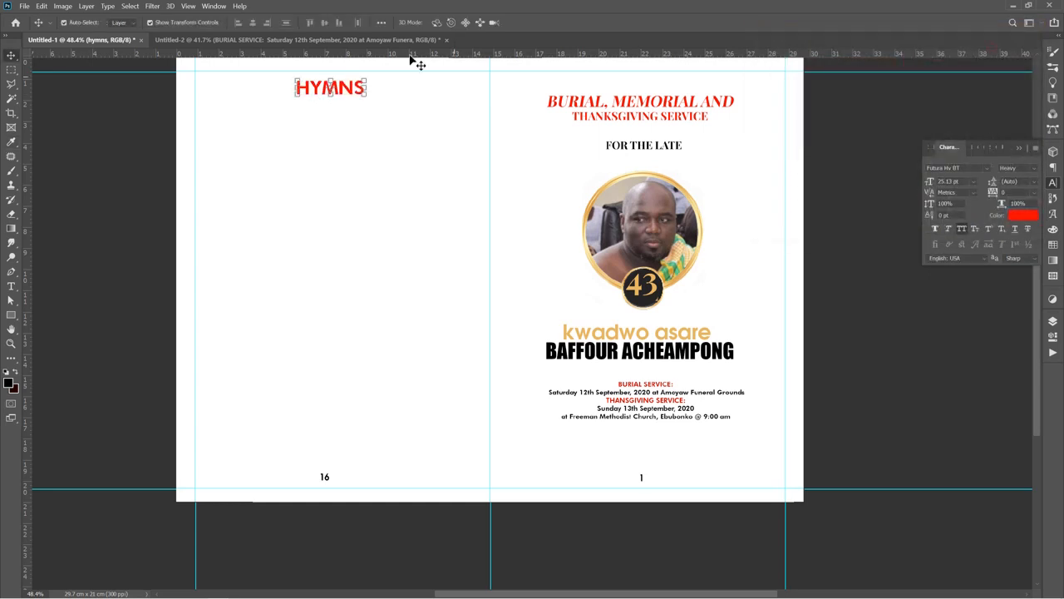
pyautogui.click(212, 261)
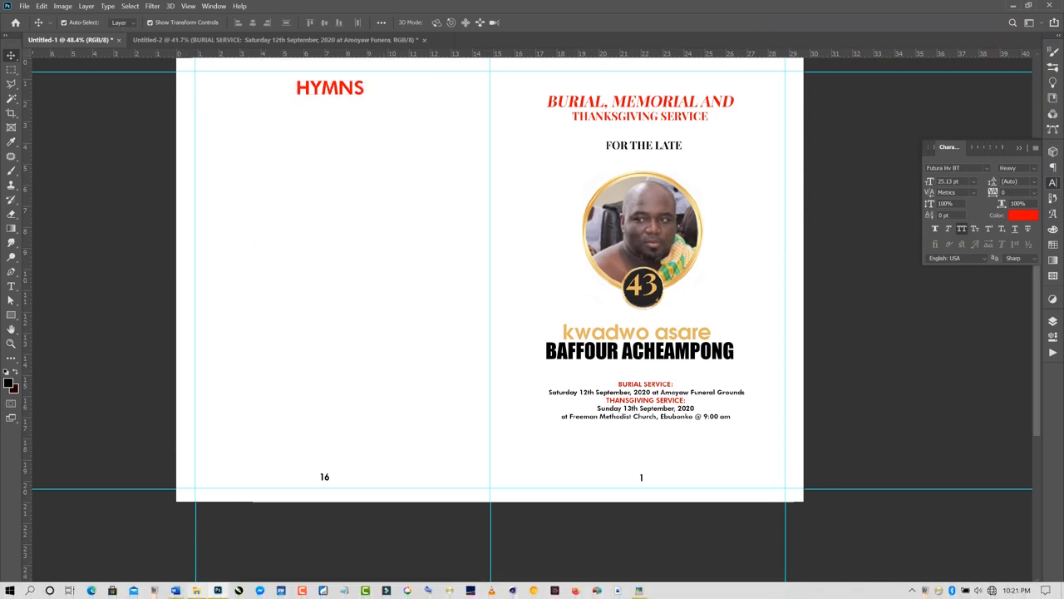
# Copy the MHB 948 hymn, verses 1 to 4, from the Word document and return to Photoshop
pyautogui.click(174, 591)
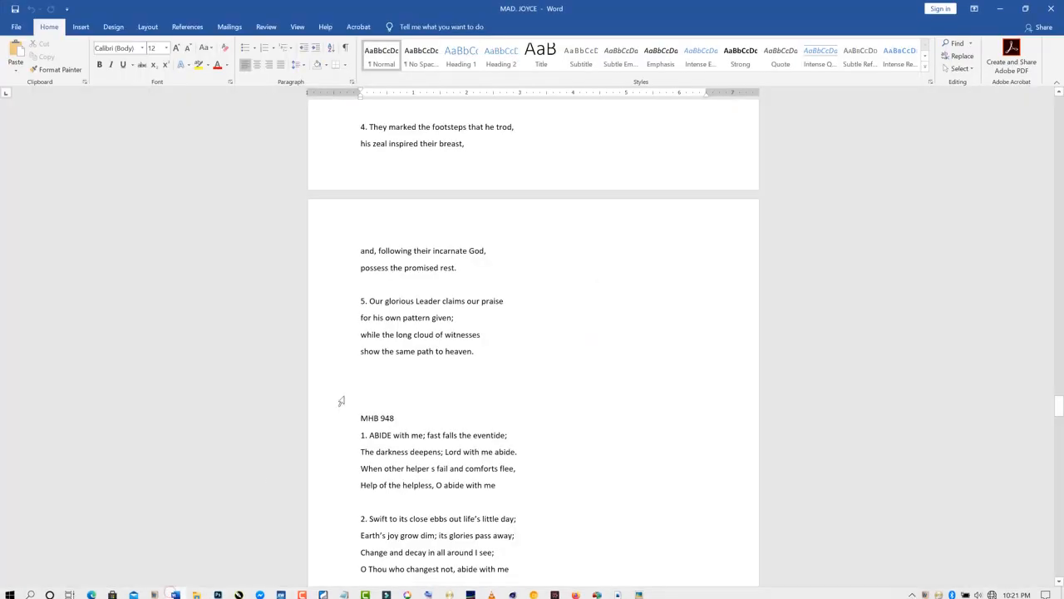
pyautogui.moveTo(357, 412); pyautogui.dragTo(564, 551)
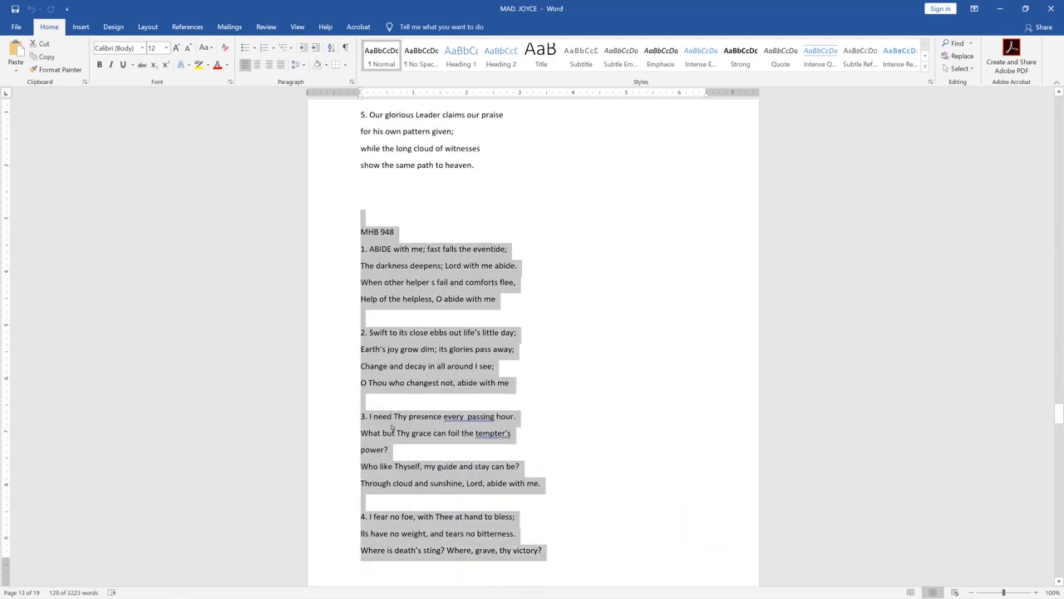
pyautogui.rightClick(392, 426)
pyautogui.click(416, 443)
pyautogui.moveTo(206, 597)
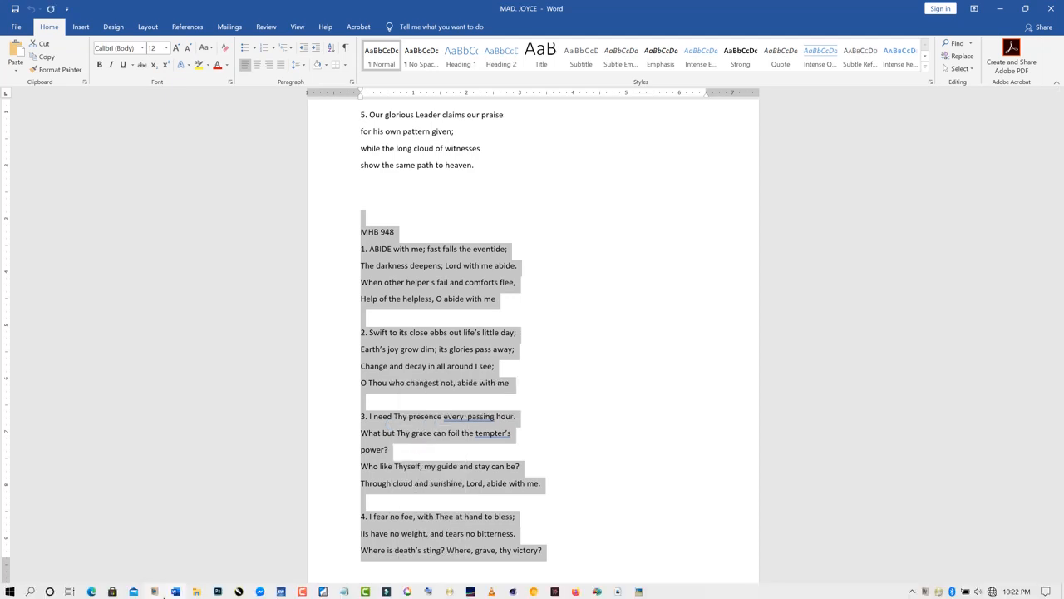
pyautogui.click(217, 590)
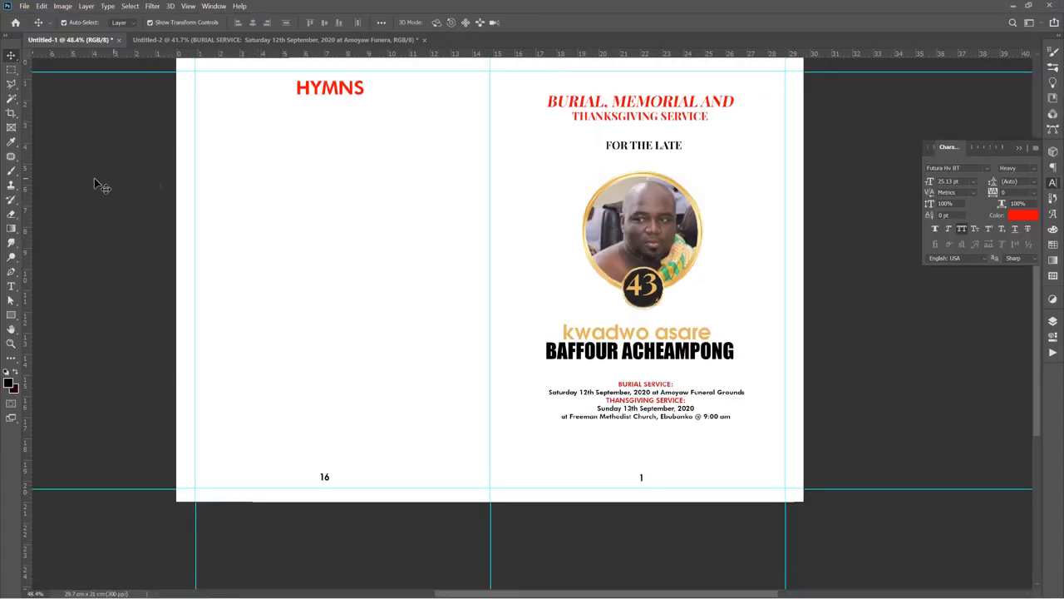
# Draw a paragraph text box below the heading on the left page with black 12 pt text
pyautogui.press('t')
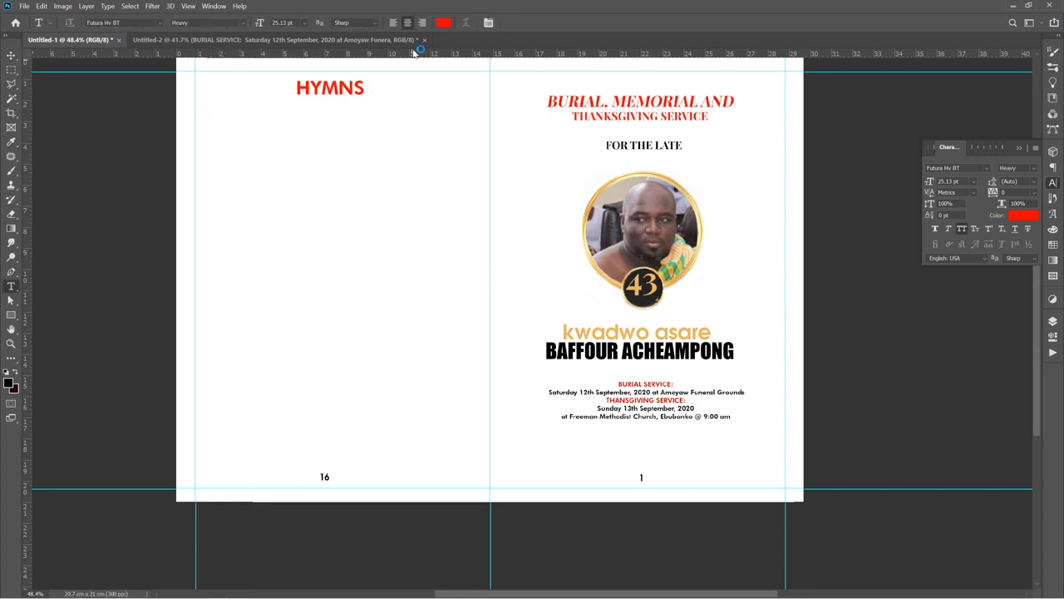
pyautogui.click(443, 23)
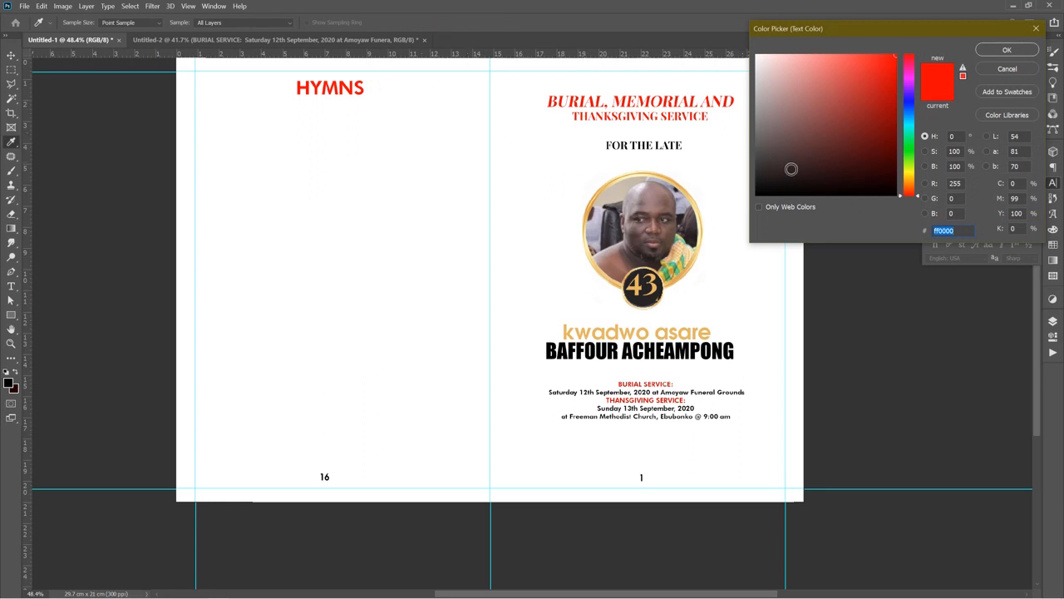
pyautogui.moveTo(792, 169); pyautogui.dragTo(679, 226)
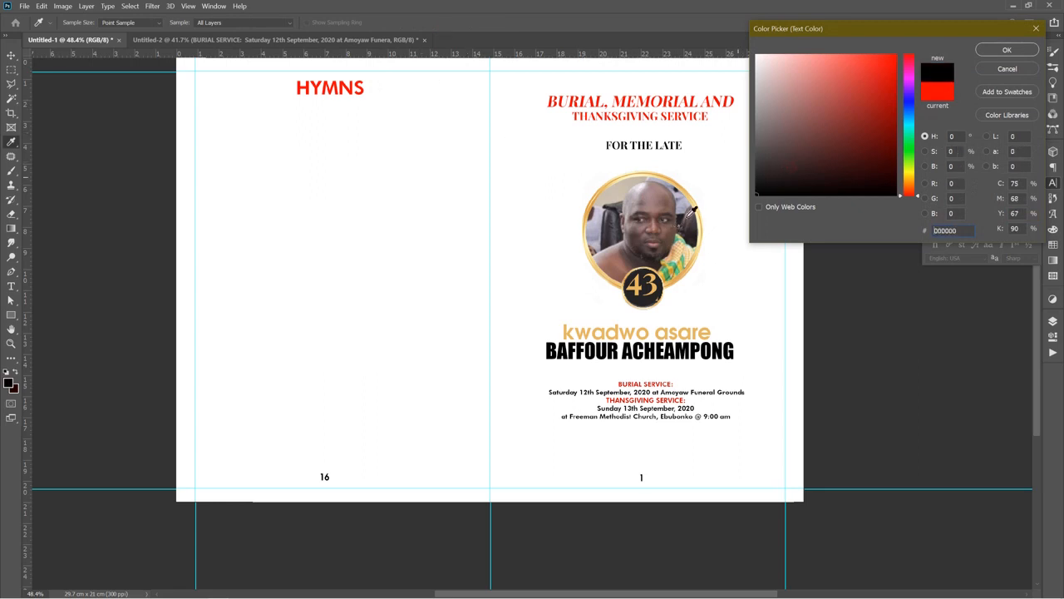
pyautogui.click(1002, 51)
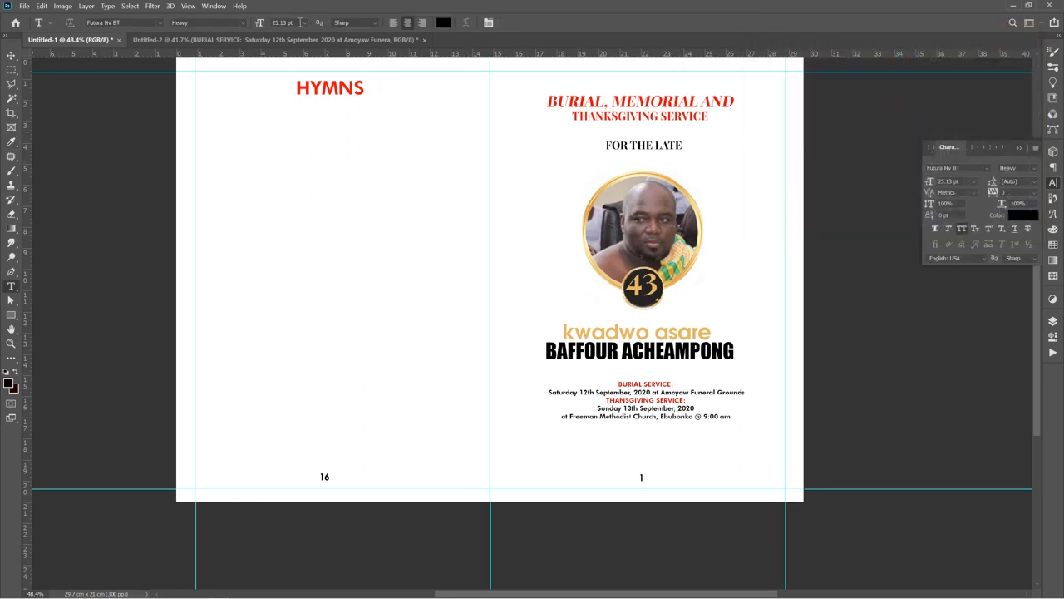
pyautogui.moveTo(299, 22); pyautogui.dragTo(271, 22)
pyautogui.write('12')
pyautogui.press('Return')
pyautogui.moveTo(207, 107); pyautogui.dragTo(321, 459)
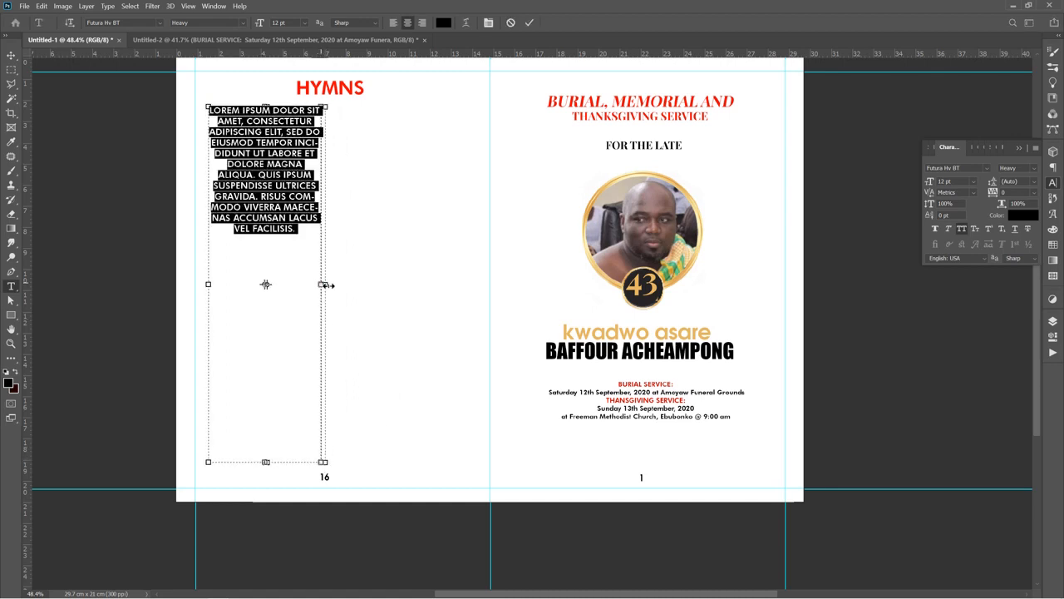
pyautogui.moveTo(333, 285); pyautogui.dragTo(341, 286)
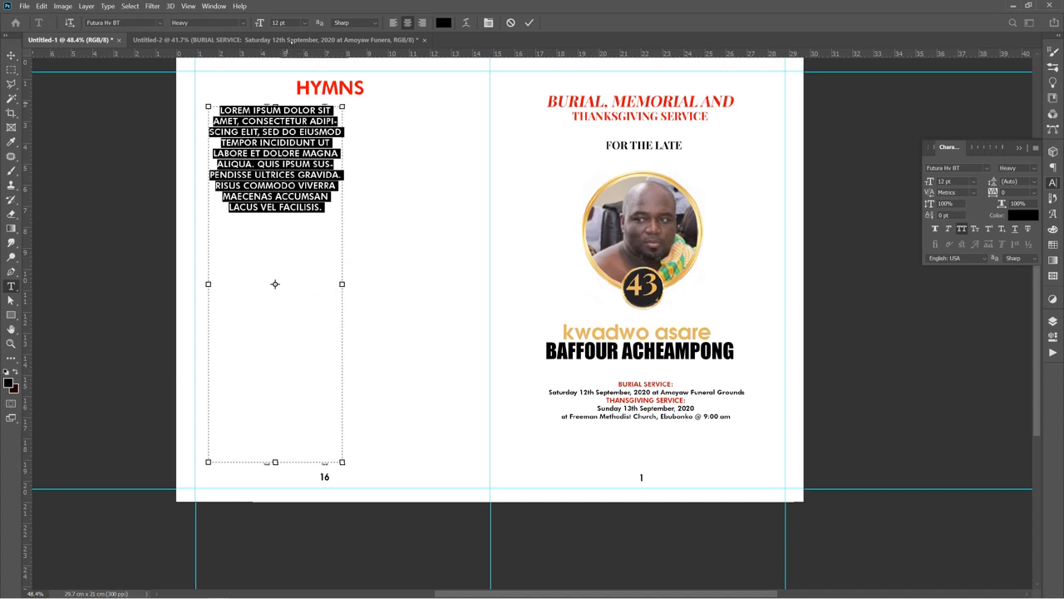
# Left-align the box, turn off all caps, paste the hymn verses in and raise the box's top edge
pyautogui.click(393, 22)
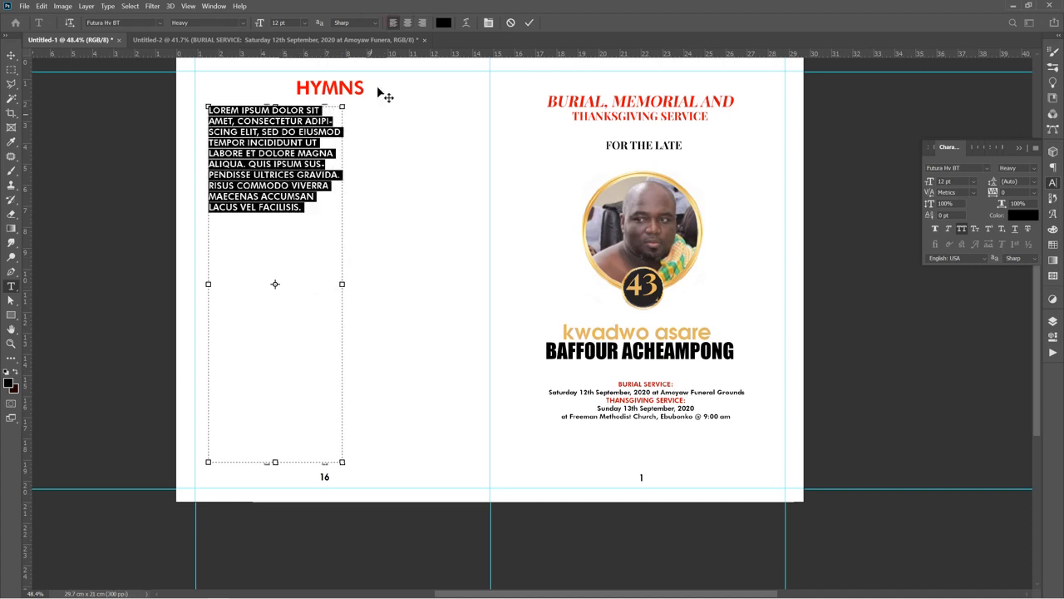
pyautogui.click(961, 229)
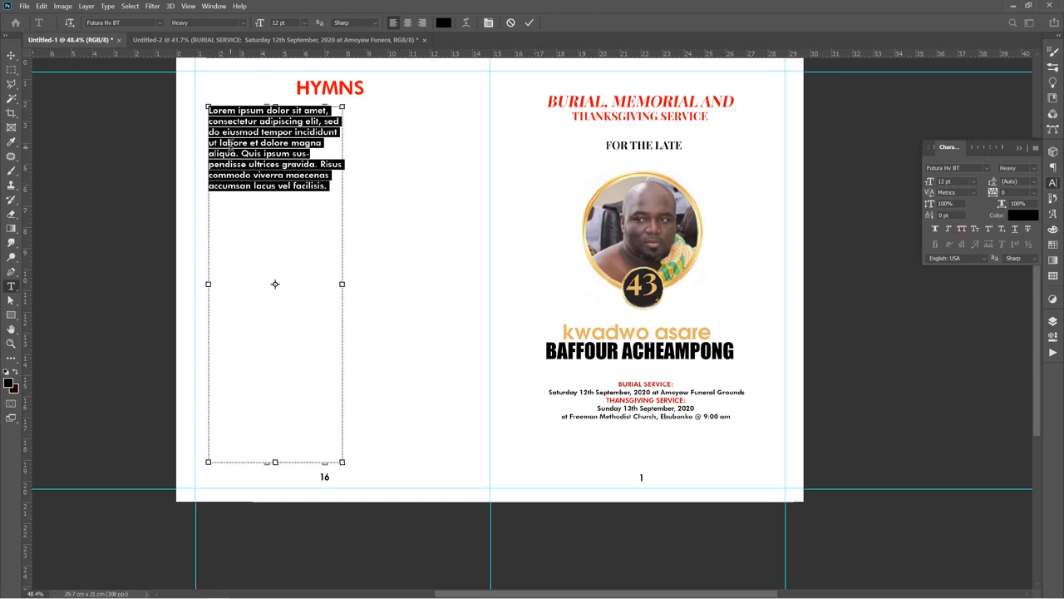
pyautogui.hotkey('ctrl', 'v')
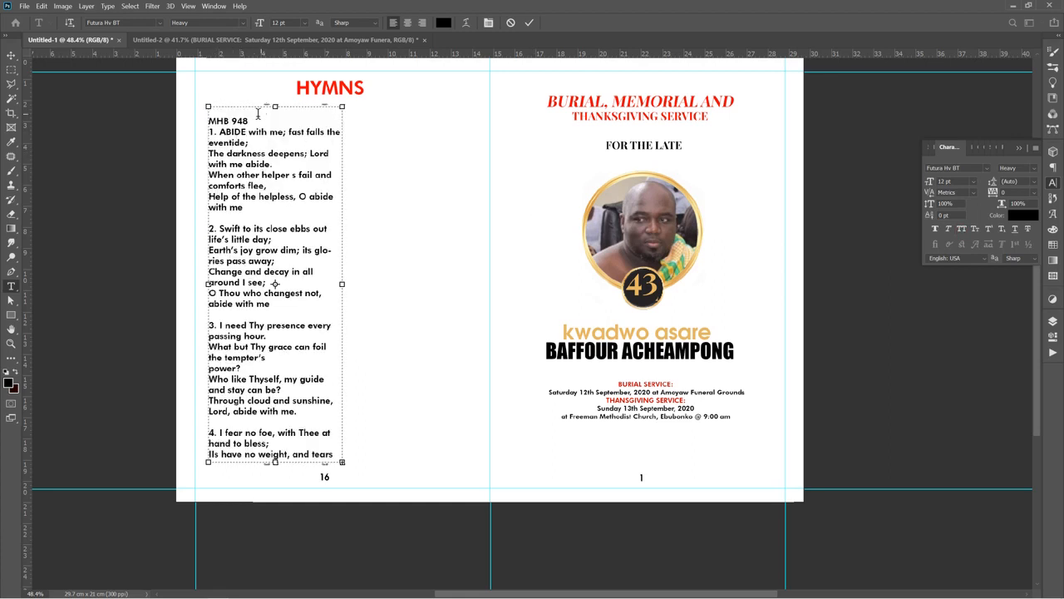
pyautogui.moveTo(275, 107); pyautogui.dragTo(276, 94)
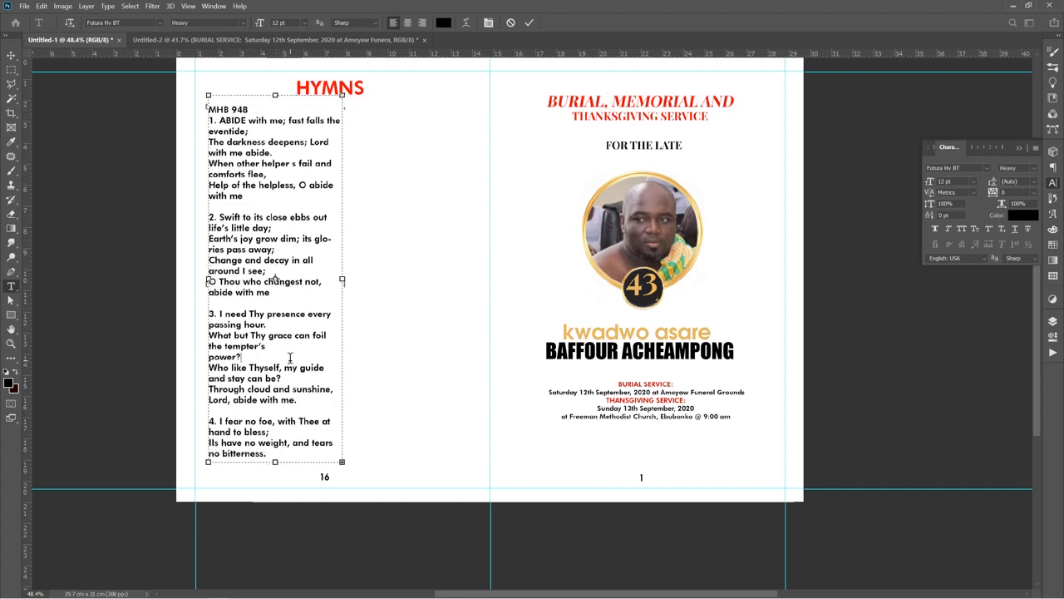
# Set all the hymn text to Times New Roman Regular 10 pt and extend the text box down to the page number
pyautogui.hotkey('ctrl', 'a')
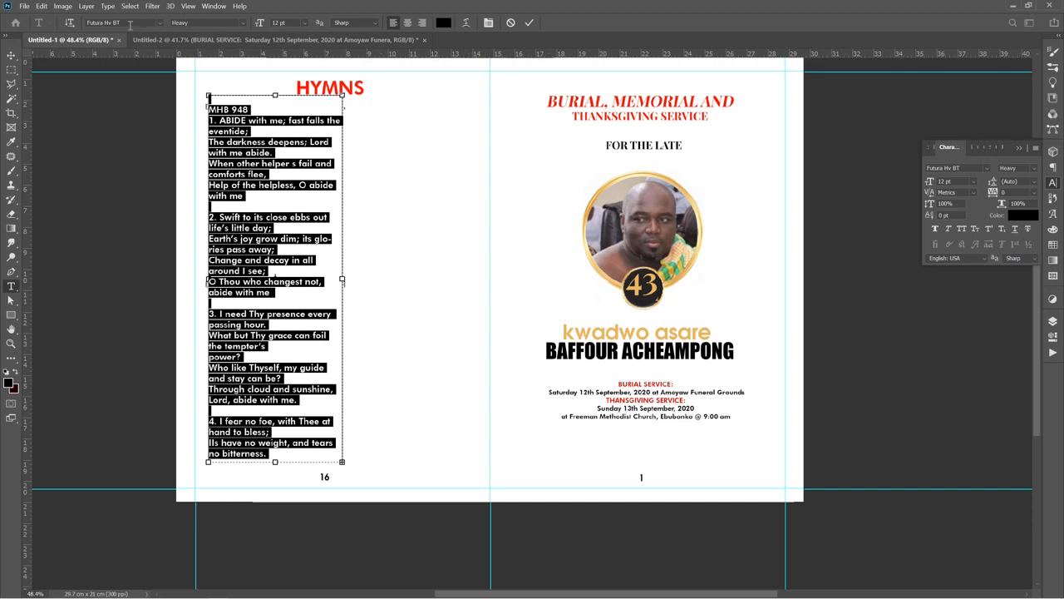
pyautogui.click(129, 24)
pyautogui.write('t')
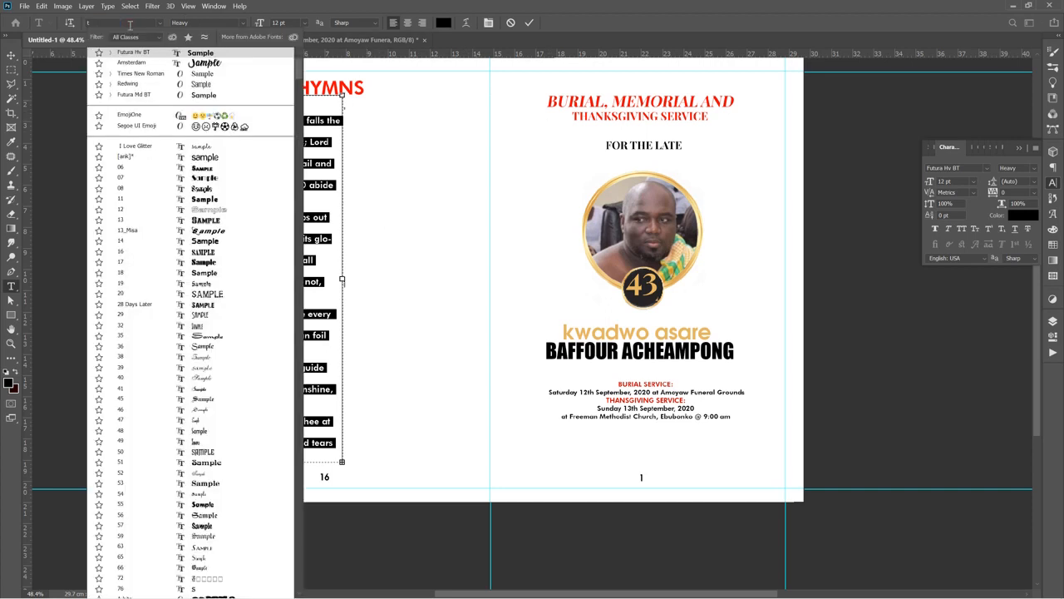
pyautogui.write('imes New Roman')
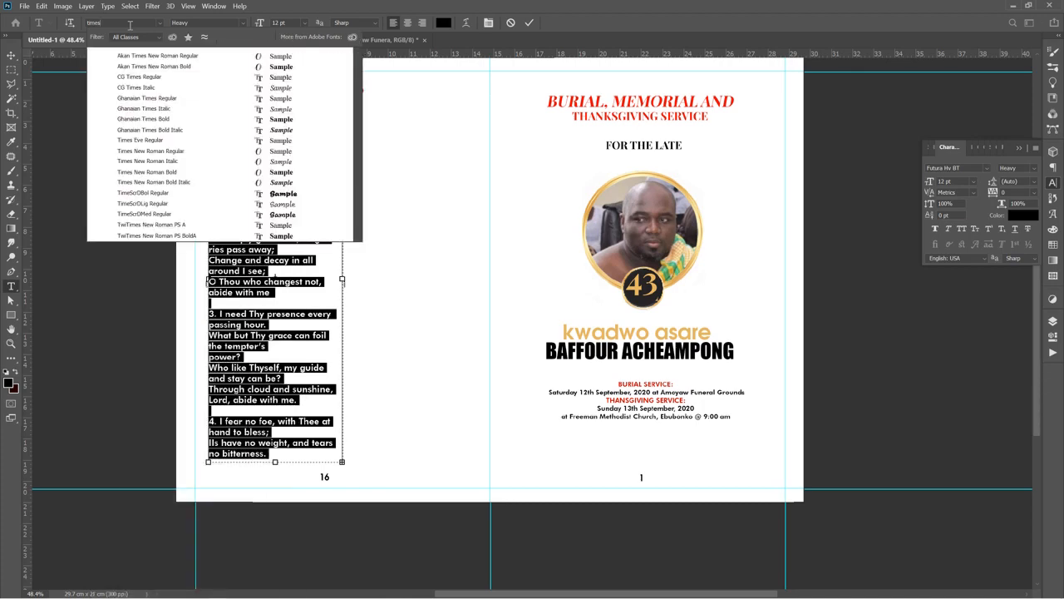
pyautogui.click(150, 152)
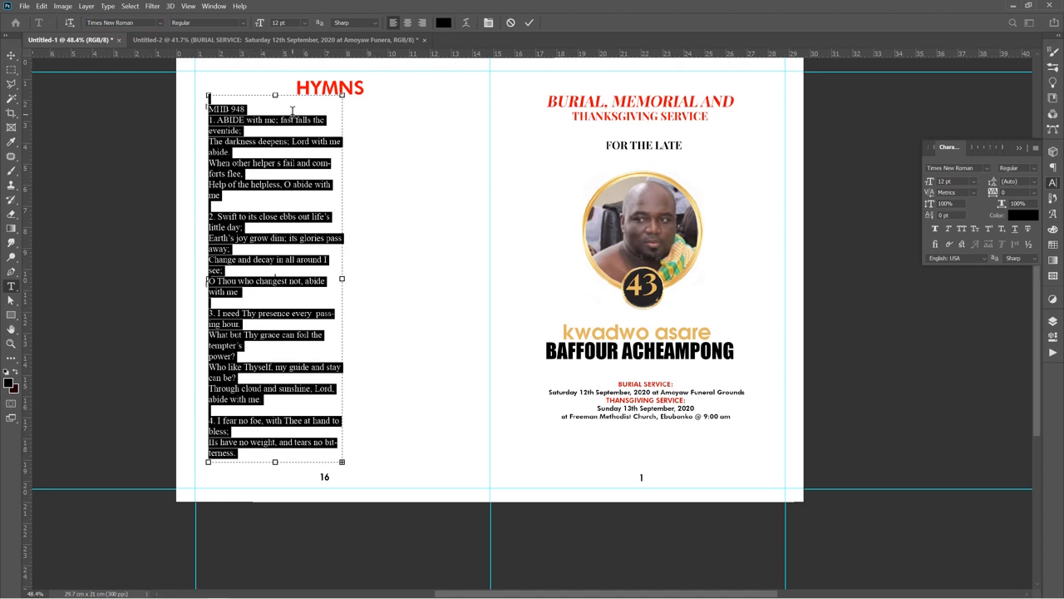
pyautogui.click(276, 23)
pyautogui.write('9')
pyautogui.press('Return')
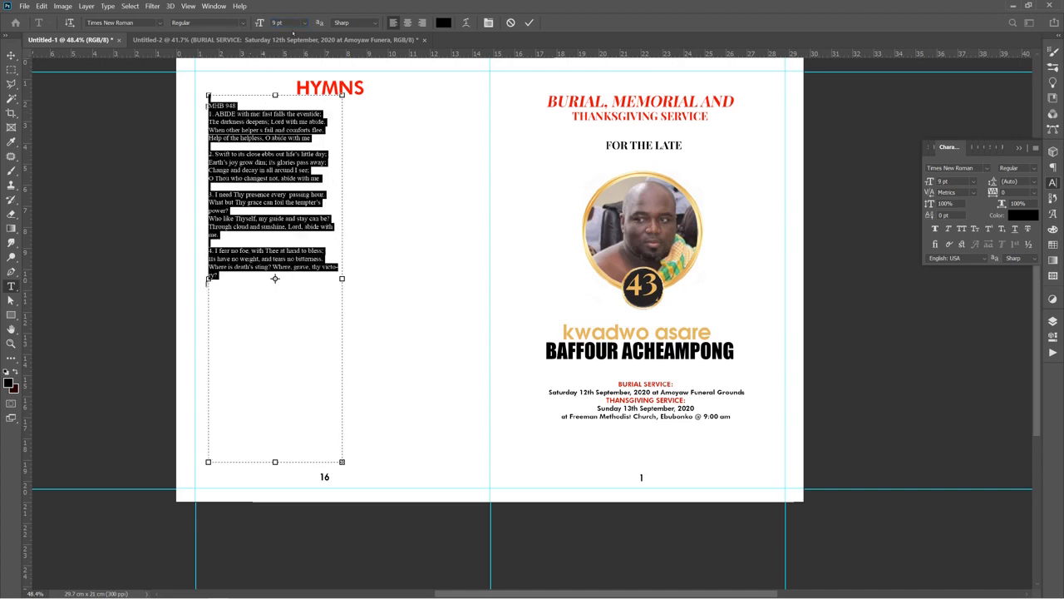
pyautogui.click(277, 23)
pyautogui.moveTo(262, 23); pyautogui.dragTo(266, 23)
pyautogui.click(266, 322)
pyautogui.moveTo(276, 459); pyautogui.dragTo(277, 487)
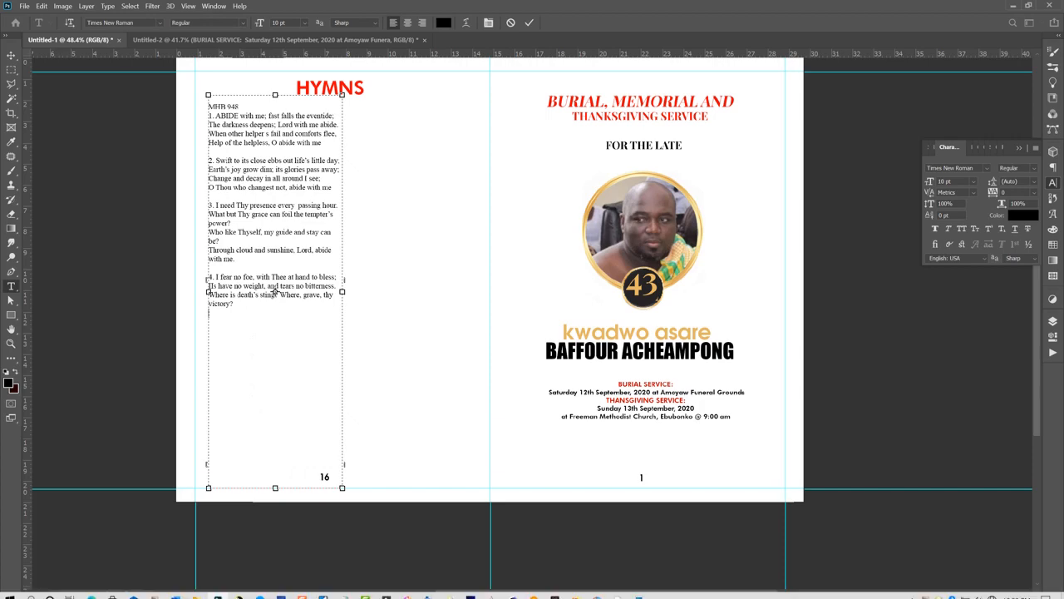
# Copy the remaining lines and verse 5 from Word, append them to the hymn text, commit, and nudge the block left
pyautogui.click(196, 590)
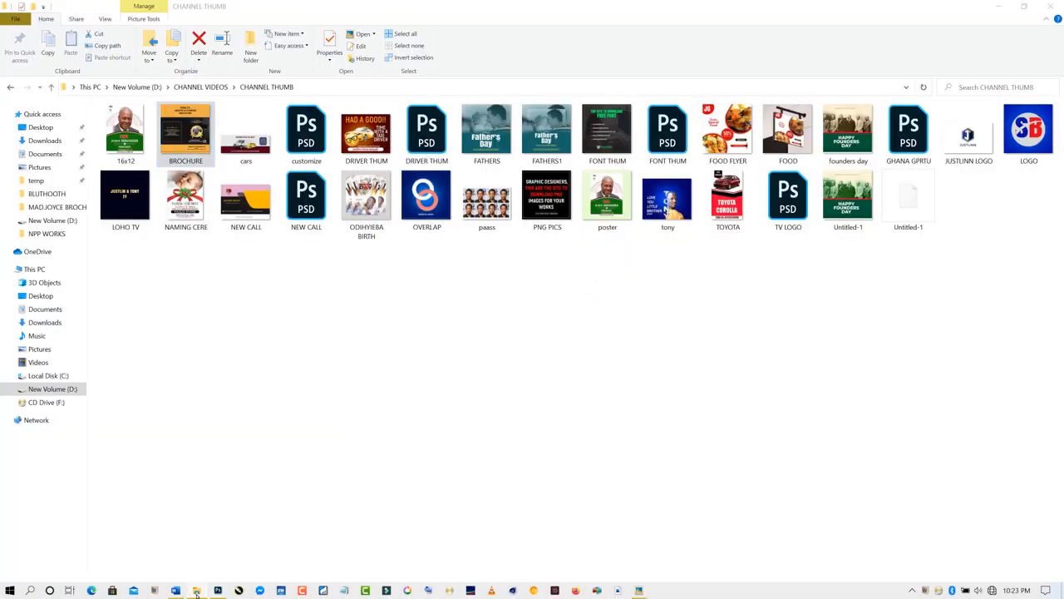
pyautogui.click(194, 591)
pyautogui.click(176, 591)
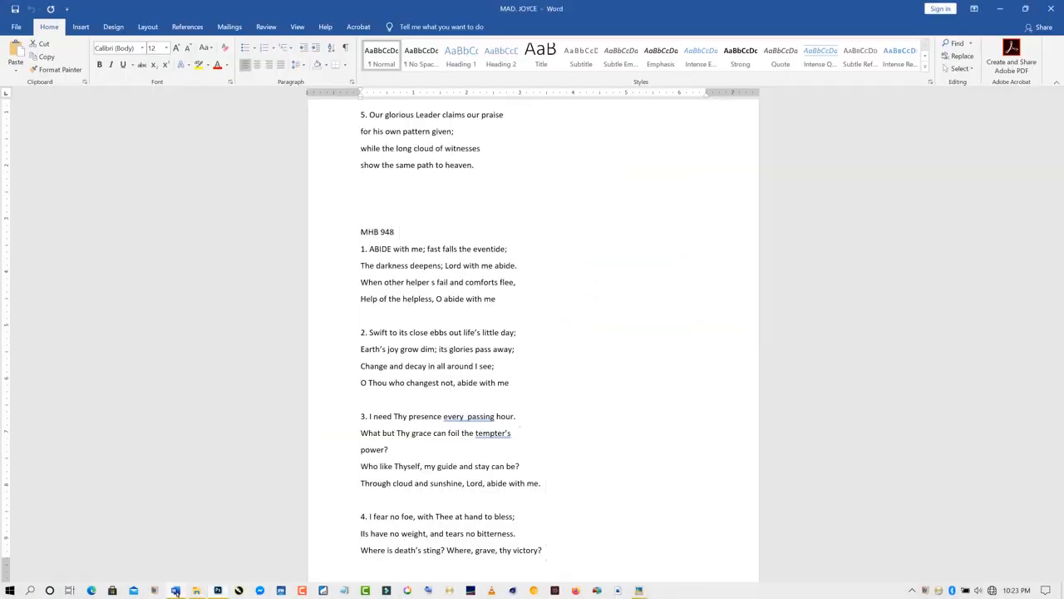
pyautogui.scroll(-7, 328, 433)
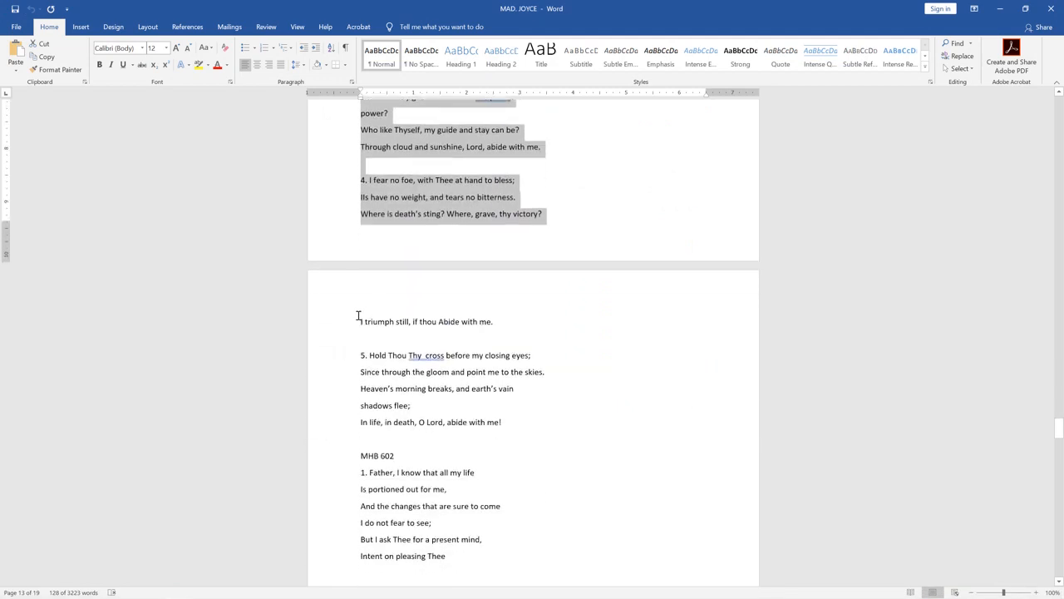
pyautogui.moveTo(359, 313); pyautogui.dragTo(510, 444)
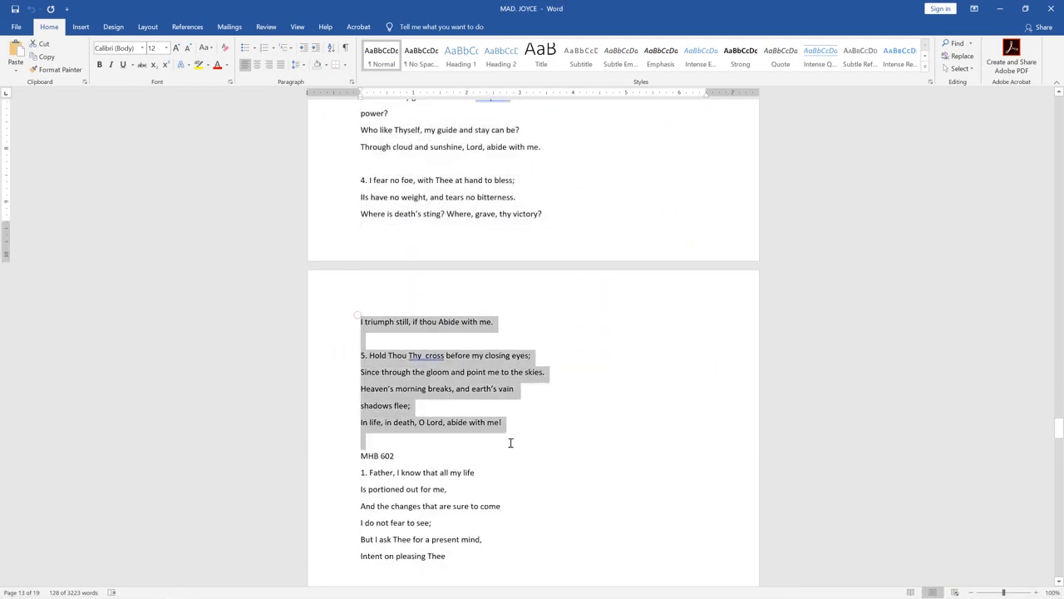
pyautogui.rightClick(409, 371)
pyautogui.click(434, 390)
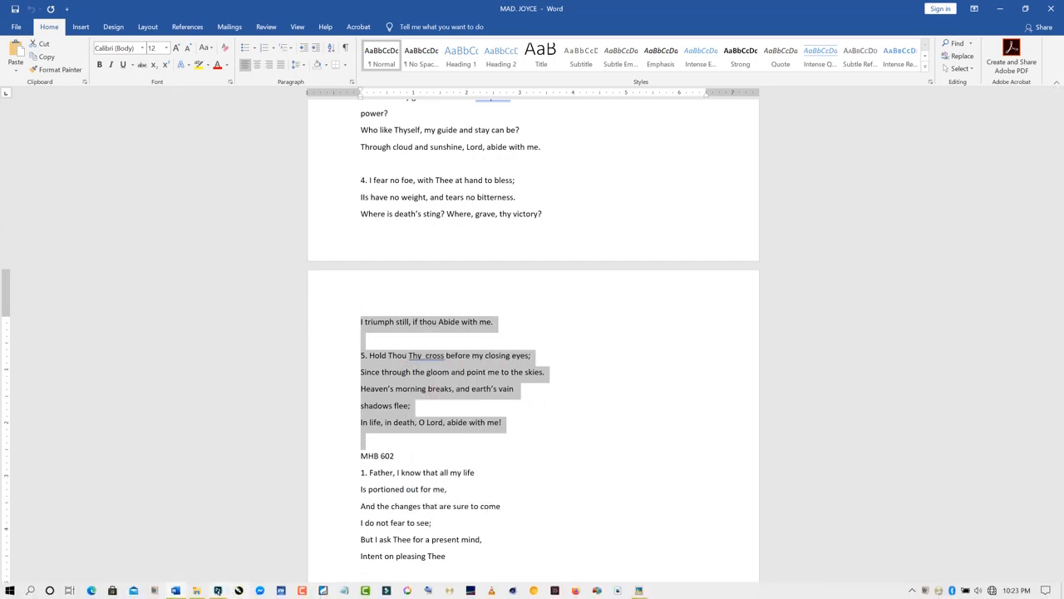
pyautogui.click(217, 590)
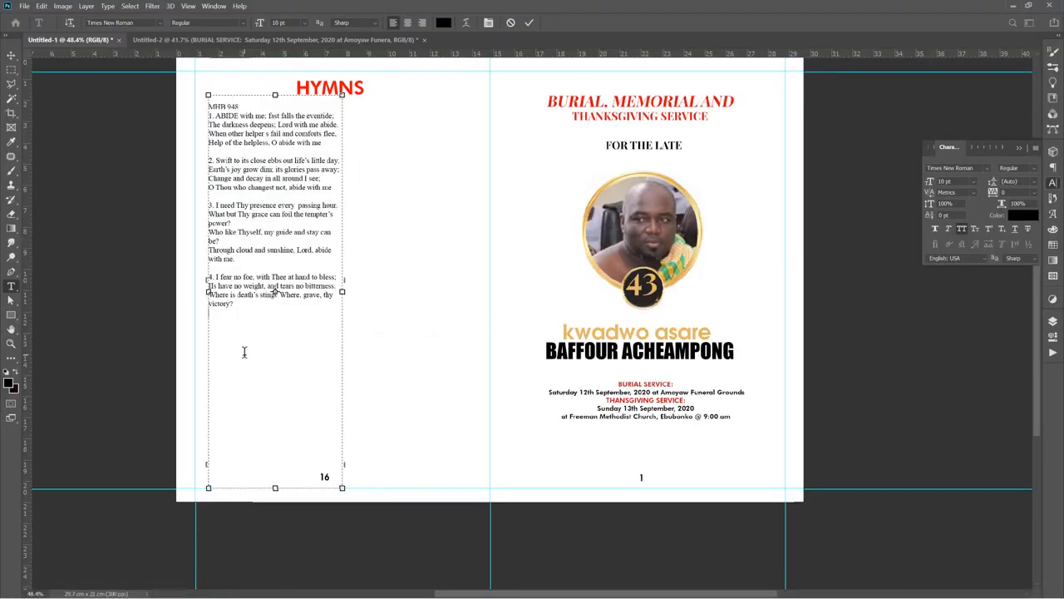
pyautogui.hotkey('ctrl', 'v')
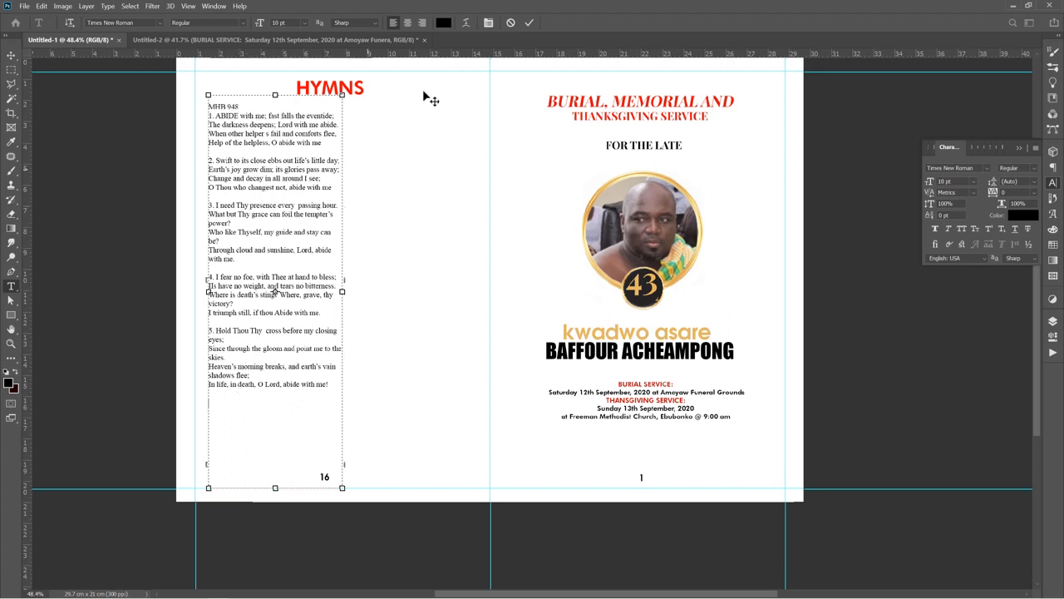
pyautogui.click(529, 22)
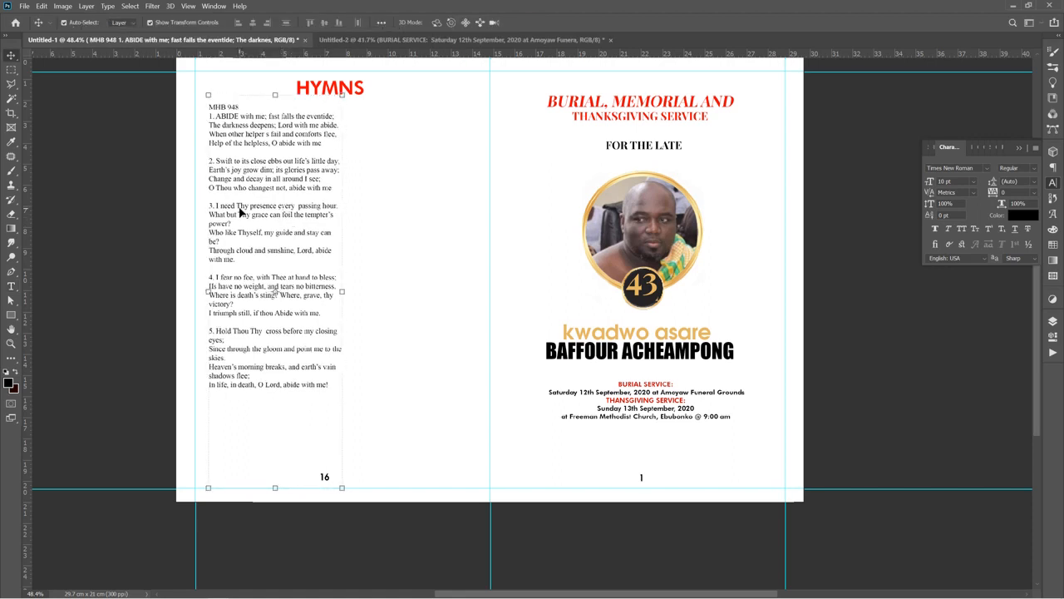
pyautogui.moveTo(239, 212)
pyautogui.mouseDown()
pyautogui.moveTo(233, 176)
pyautogui.moveTo(230, 210)
pyautogui.mouseUp()
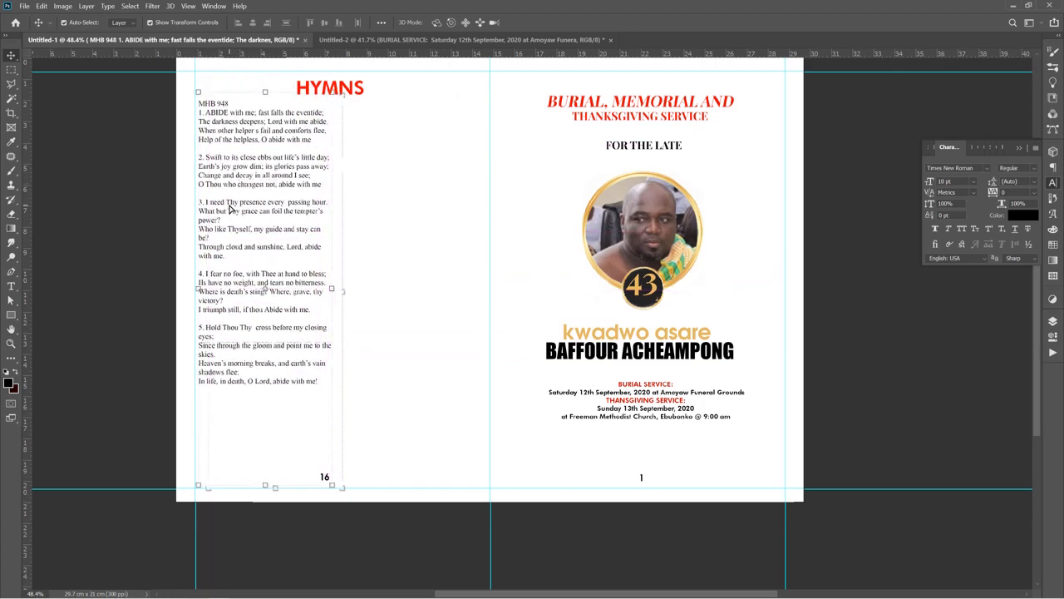
# Duplicate the MHB 948 hymn text box and move the copy into the right-hand column of the left page
pyautogui.hotkey('ctrl', 'j')
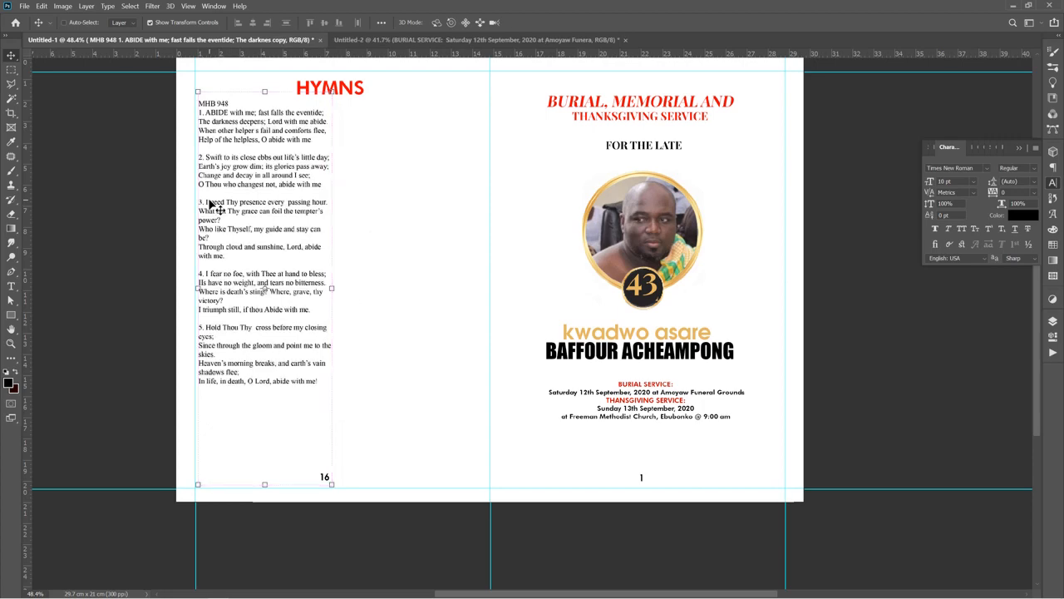
pyautogui.moveTo(236, 210); pyautogui.dragTo(375, 214)
pyautogui.click(264, 215)
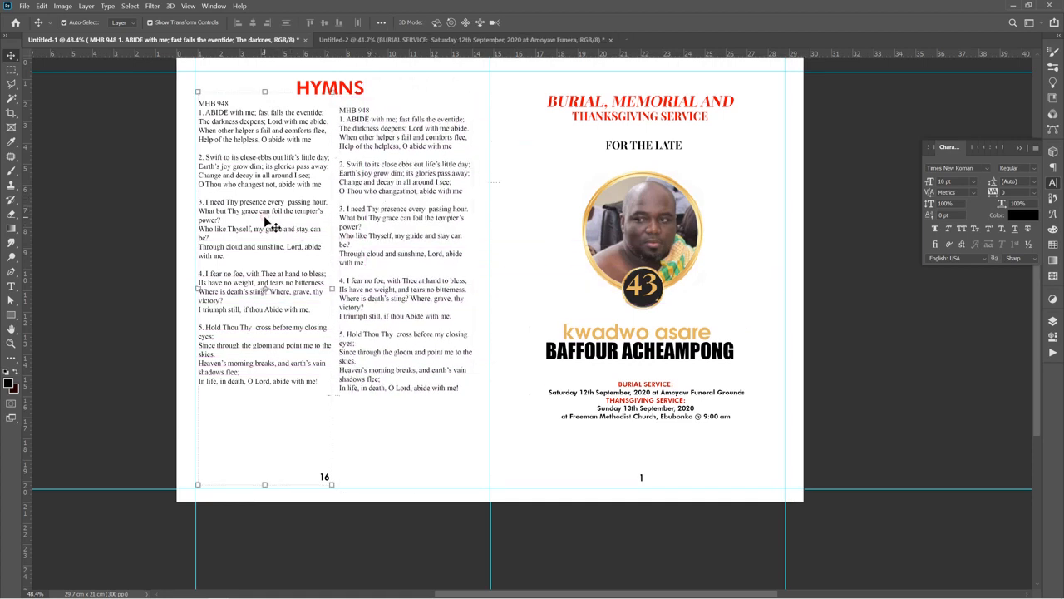
pyautogui.moveTo(263, 215); pyautogui.dragTo(261, 216)
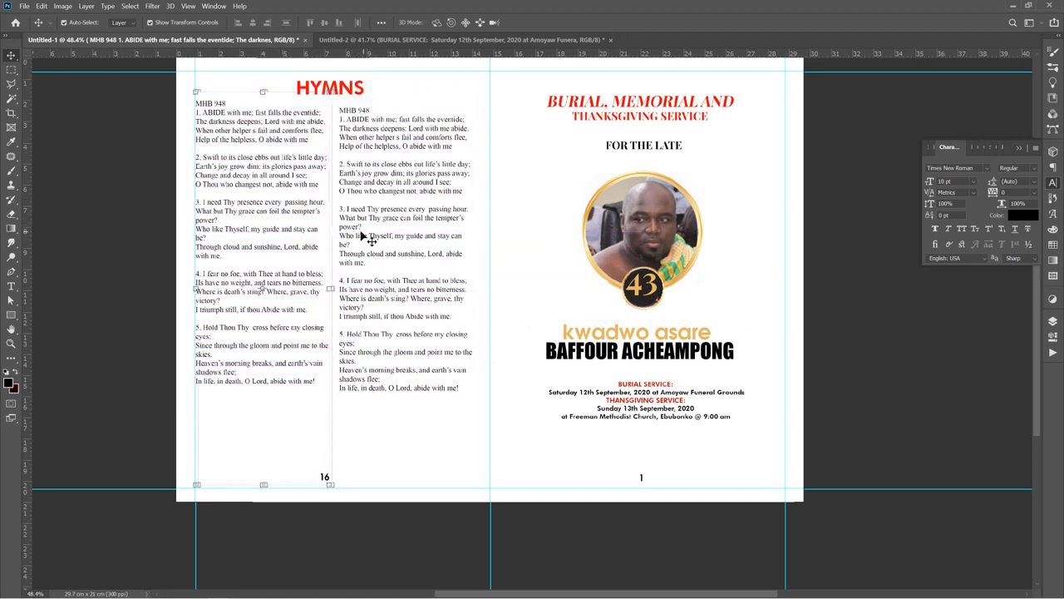
pyautogui.moveTo(372, 237); pyautogui.dragTo(368, 236)
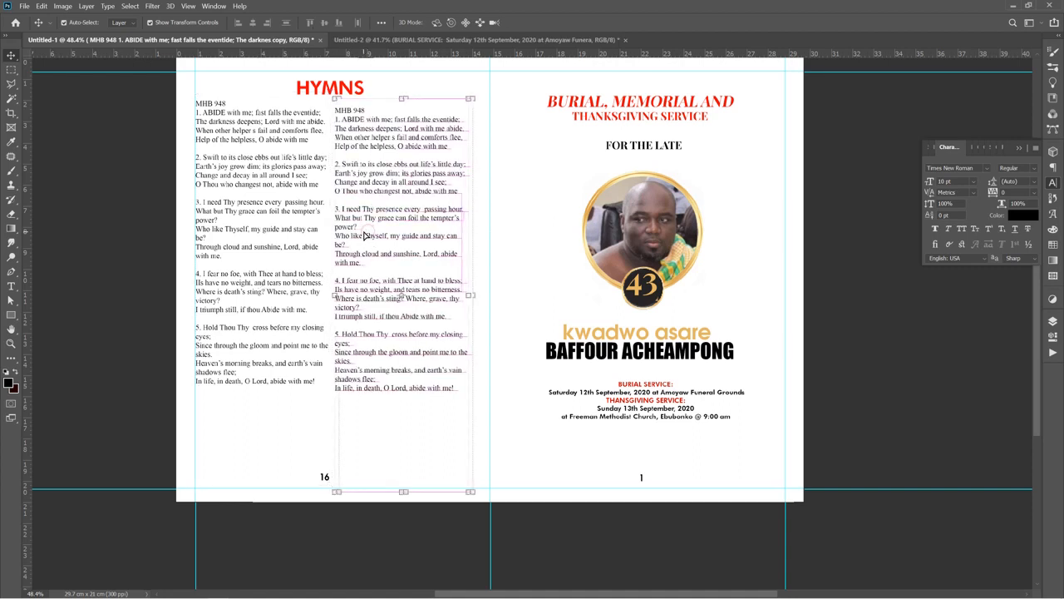
# Switch to Word and copy the whole MHB 602 hymn, from its heading through verse 3
pyautogui.moveTo(281, 594)
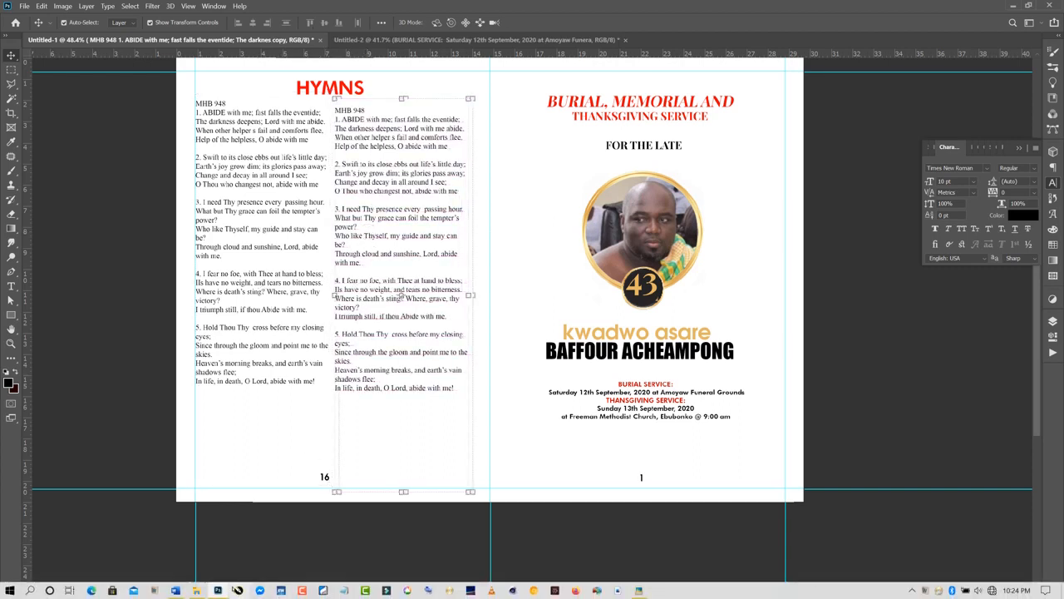
pyautogui.click(218, 591)
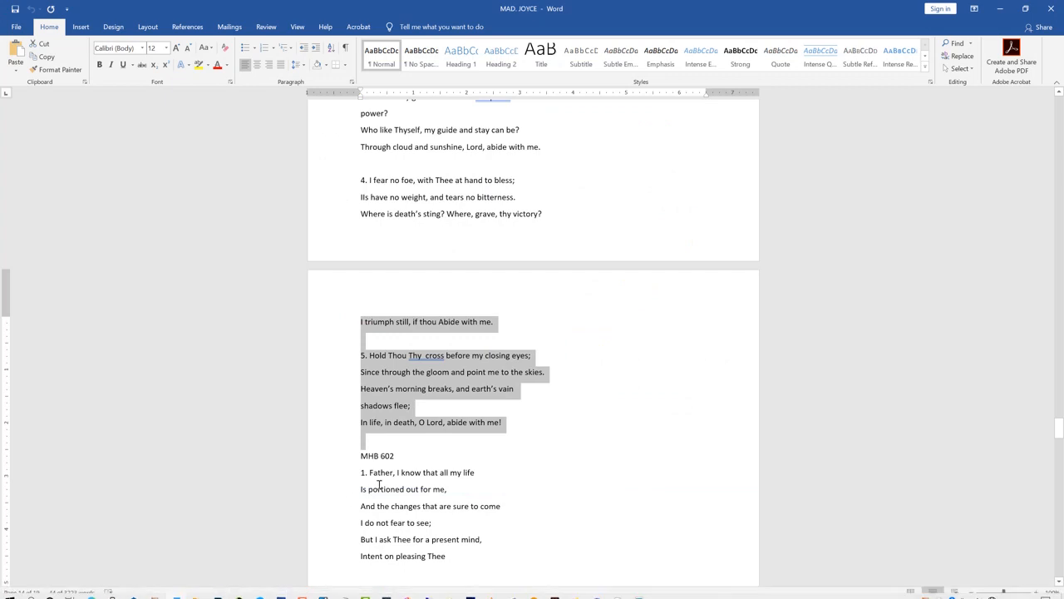
pyautogui.scroll(-3, 379, 485)
pyautogui.scroll(-3, 379, 484)
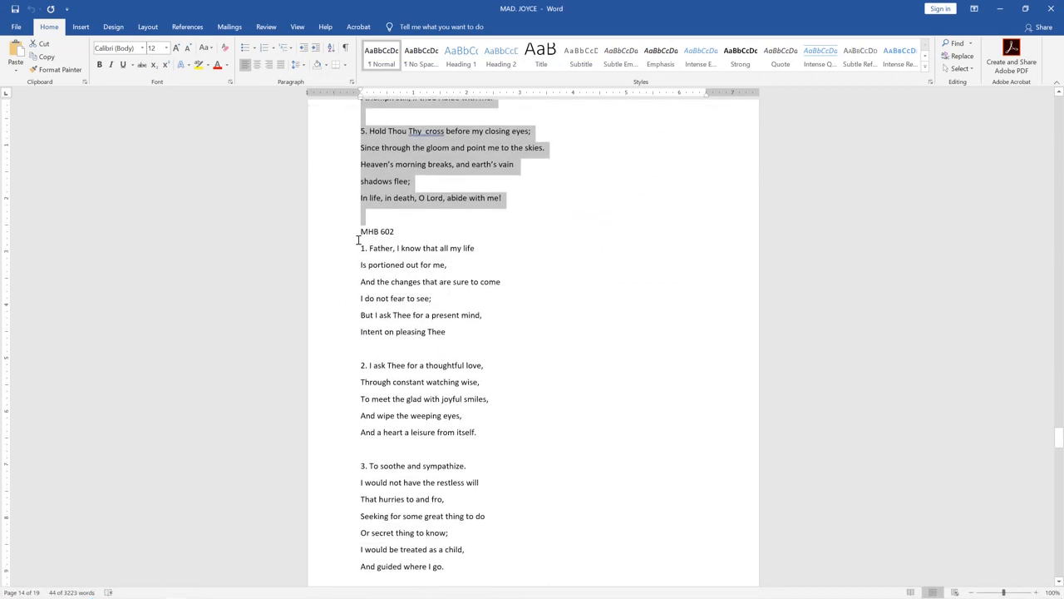
pyautogui.moveTo(359, 231); pyautogui.dragTo(492, 538)
pyautogui.rightClick(397, 360)
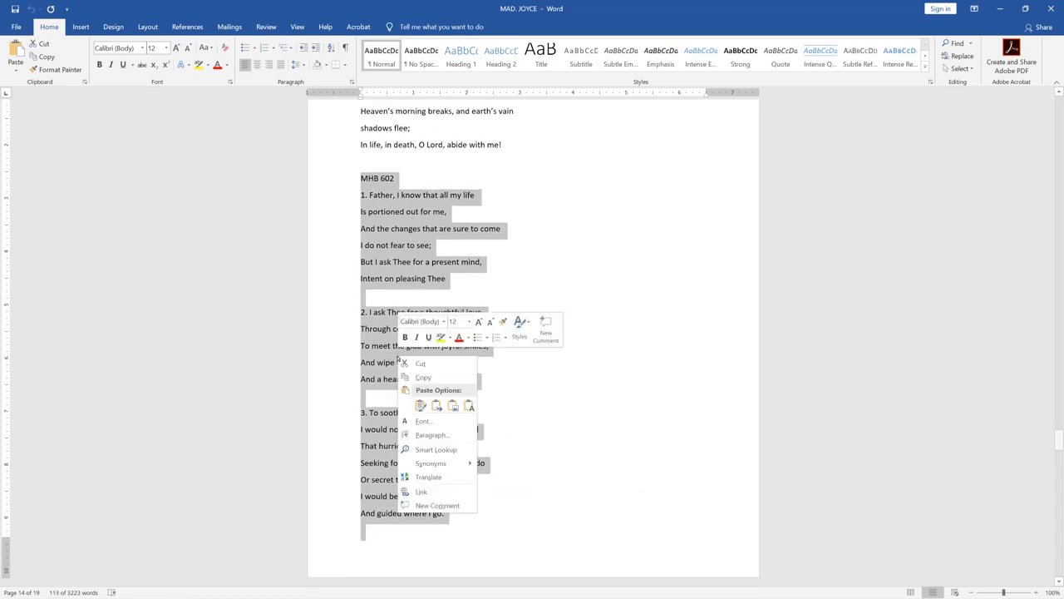
pyautogui.click(421, 377)
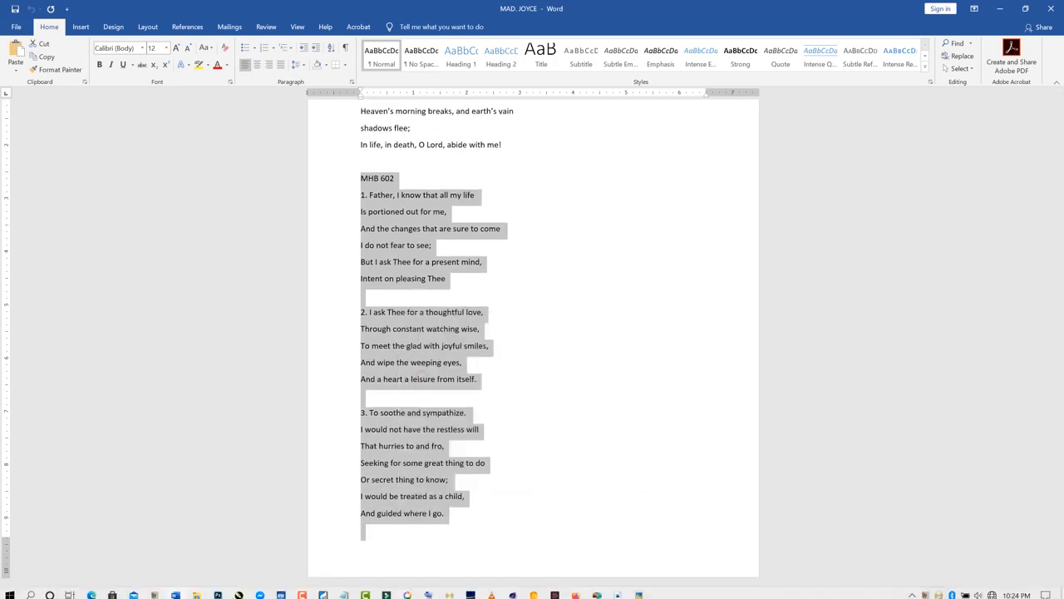
# Return to Photoshop and replace all text in the duplicated box with the pasted MHB 602 hymn
pyautogui.click(218, 595)
pyautogui.doubleClick(417, 258)
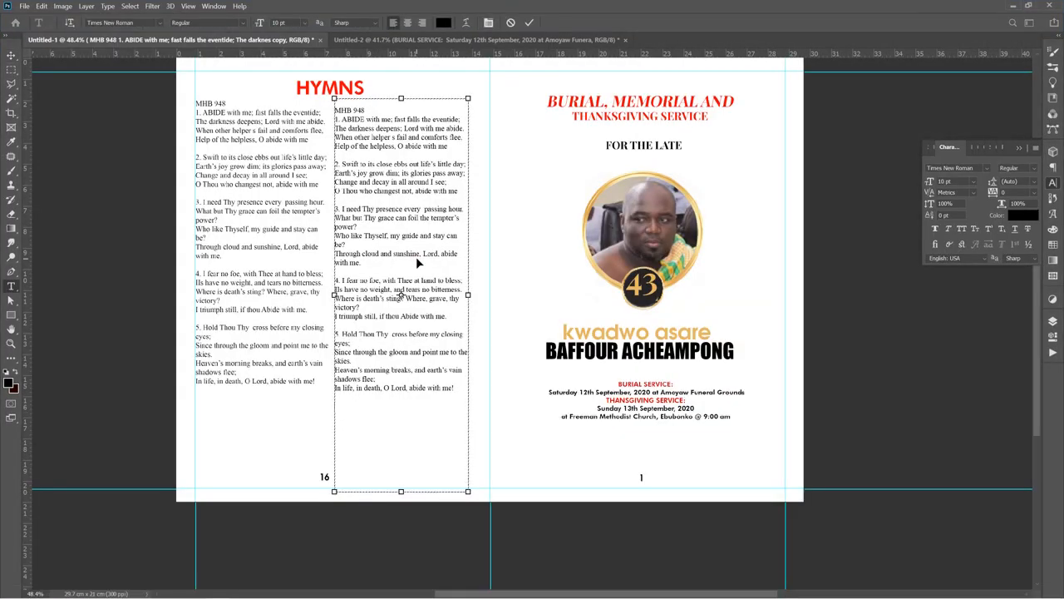
pyautogui.hotkey('ctrl', 'a')
pyautogui.hotkey('ctrl', 'v')
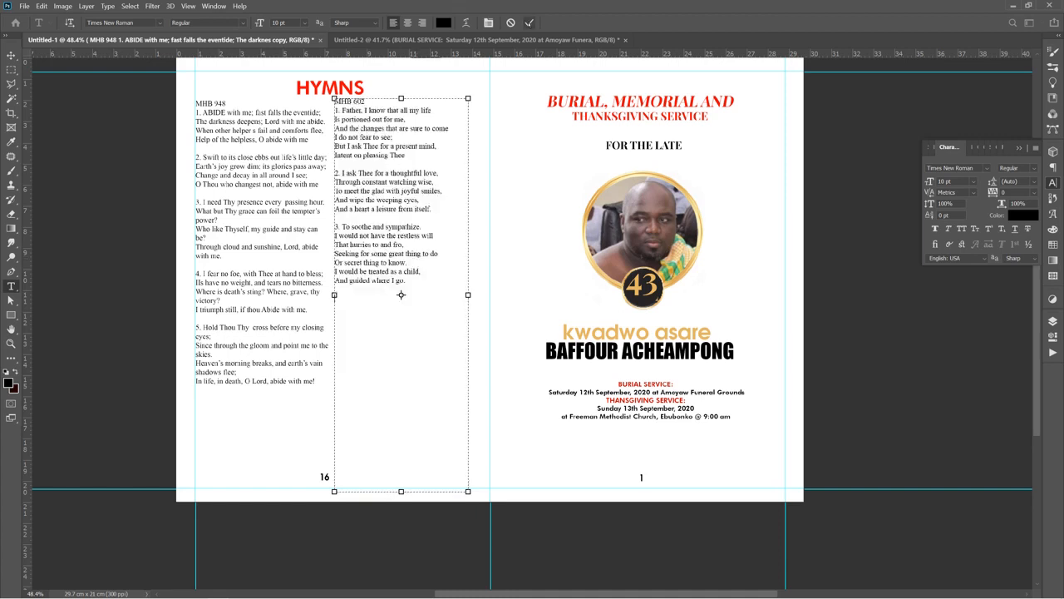
# Colour the MHB 602 heading line red, set it to AvantGarde-Demi Regular, and commit the text
pyautogui.moveTo(367, 100); pyautogui.dragTo(330, 102)
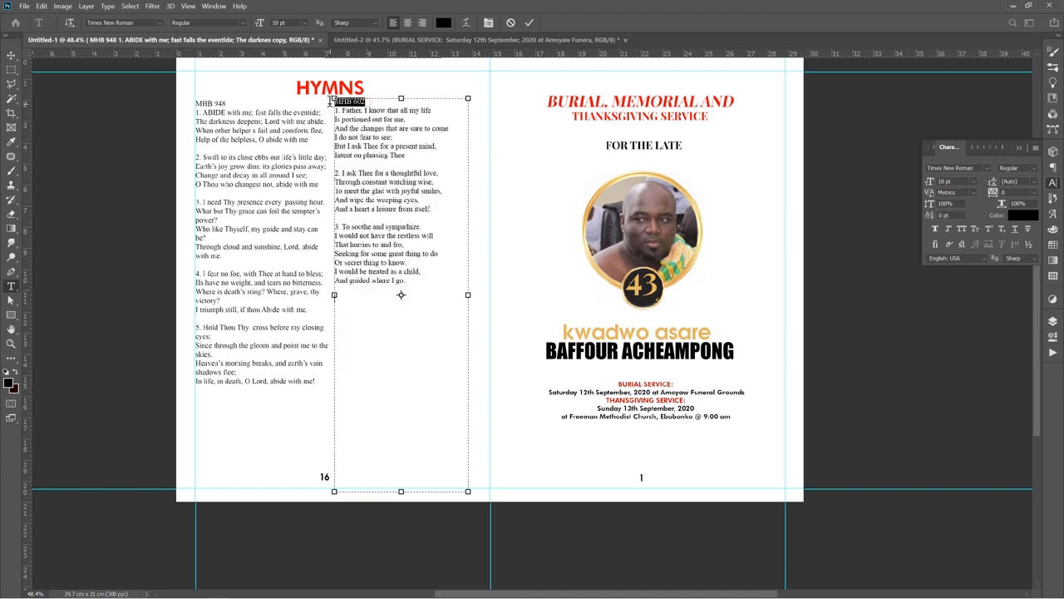
pyautogui.click(443, 22)
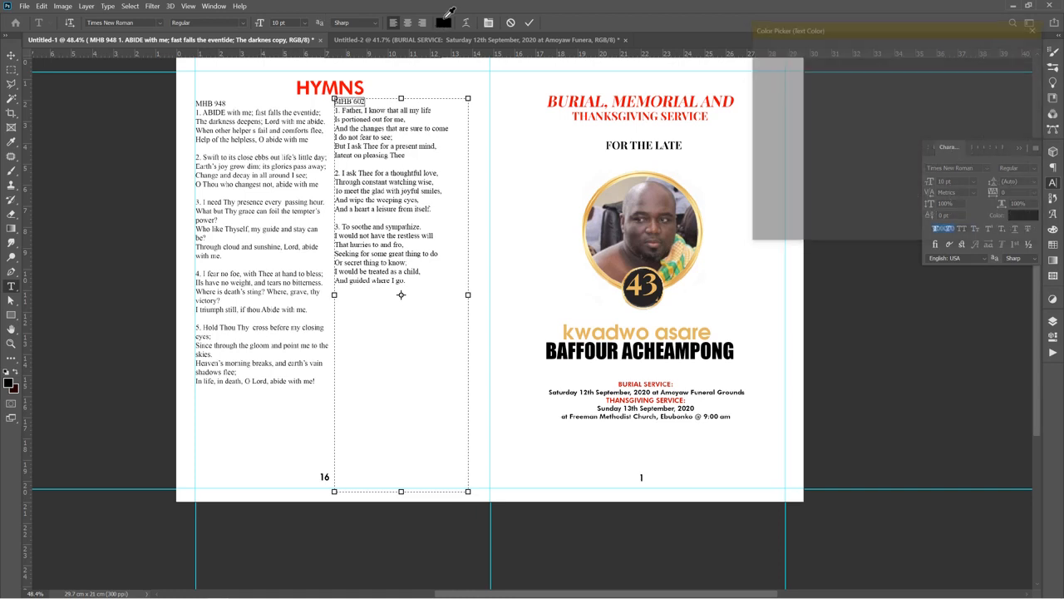
pyautogui.moveTo(789, 153); pyautogui.dragTo(889, 54)
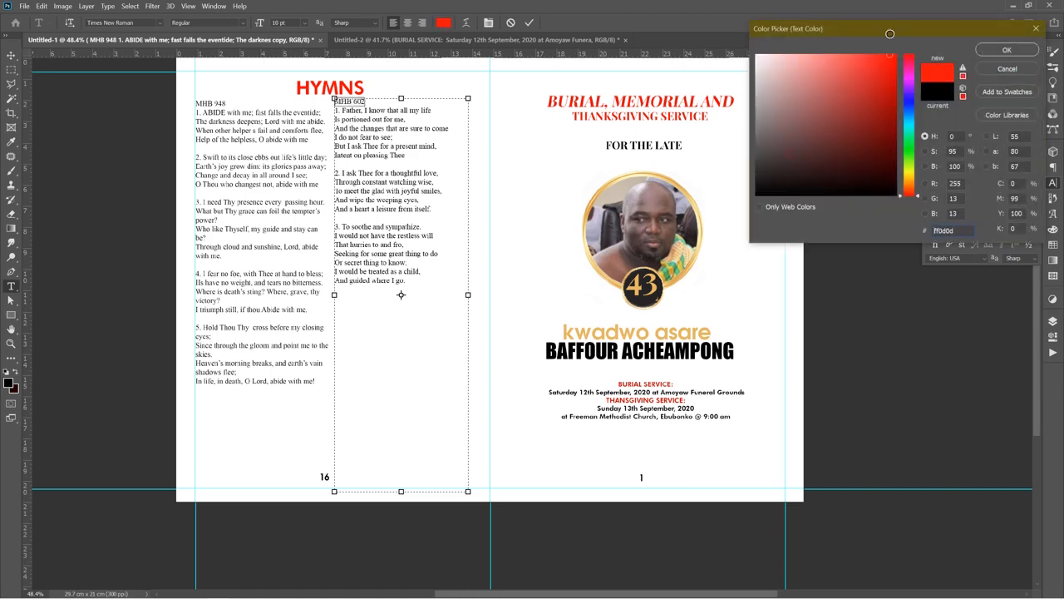
pyautogui.click(1016, 51)
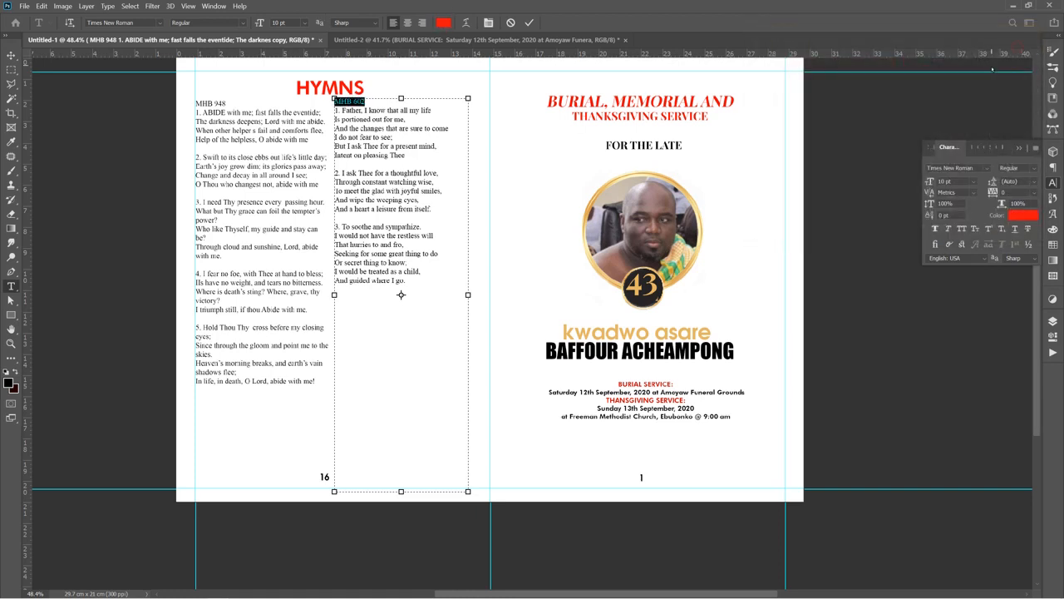
pyautogui.click(977, 168)
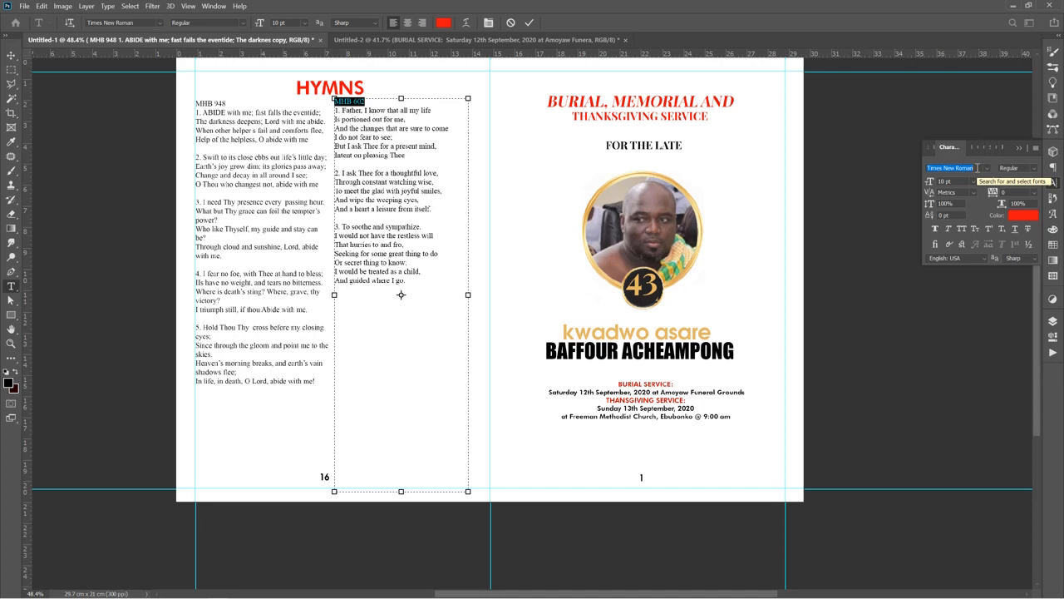
pyautogui.write('a')
pyautogui.press('BackSpace')
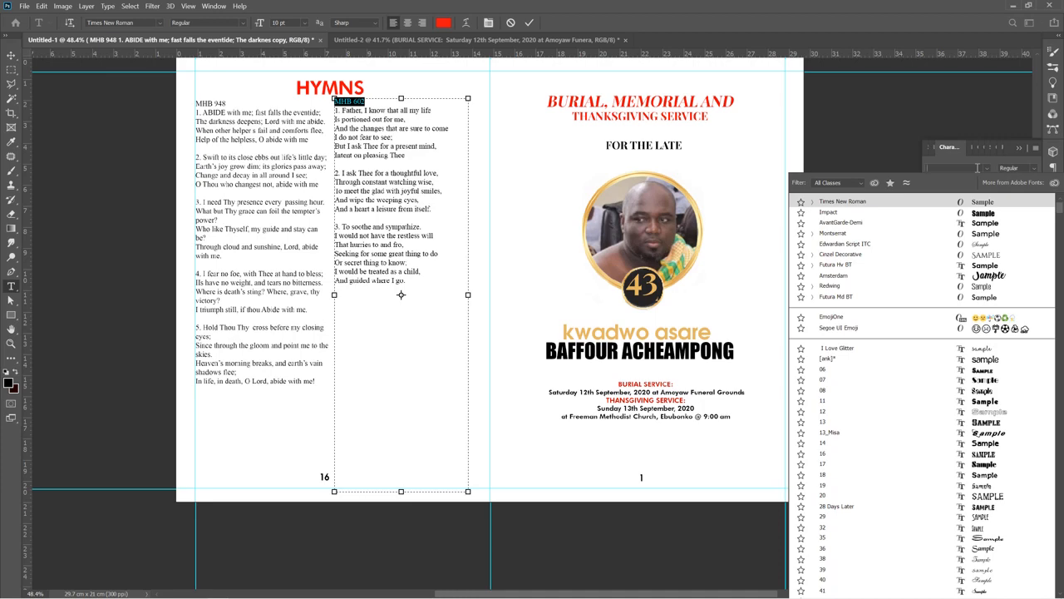
pyautogui.write('ava')
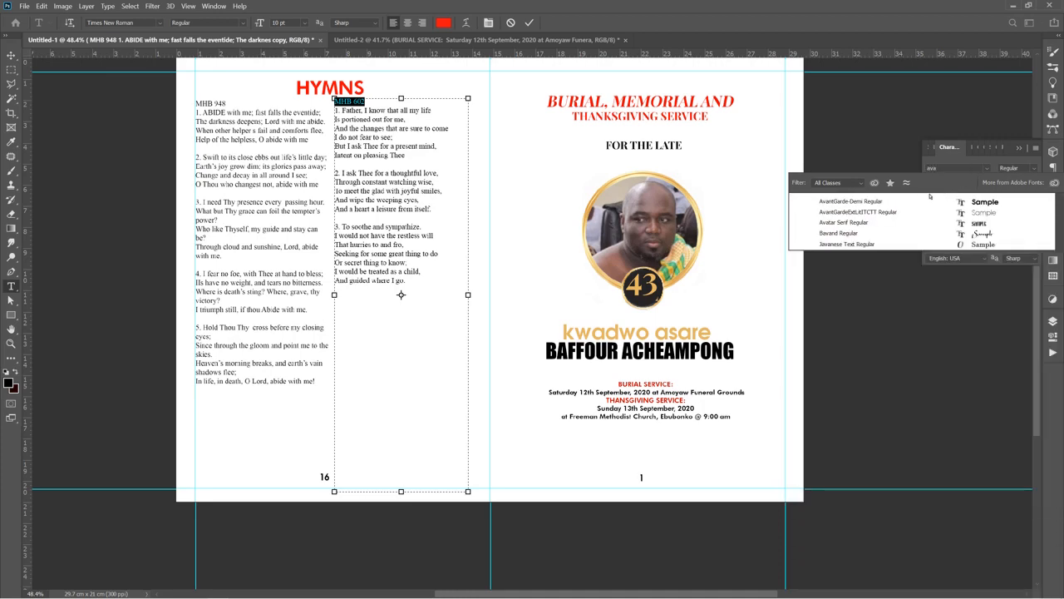
pyautogui.click(898, 201)
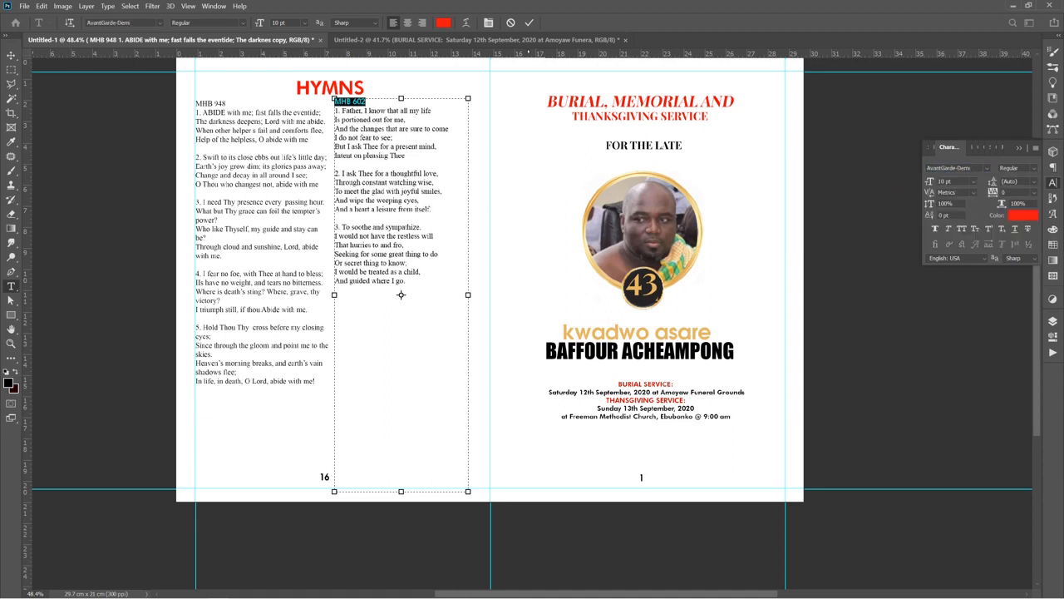
pyautogui.click(528, 23)
pyautogui.press('v')
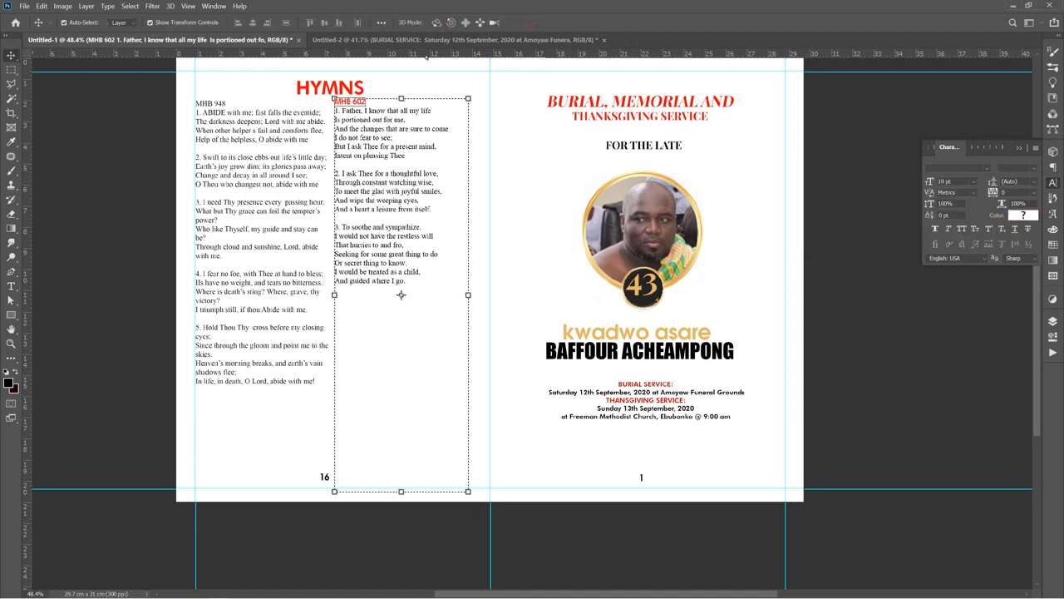
# Colour the MHB 948 heading line red, set it to AvantGarde-Demi Regular, and commit the text
pyautogui.click(245, 116)
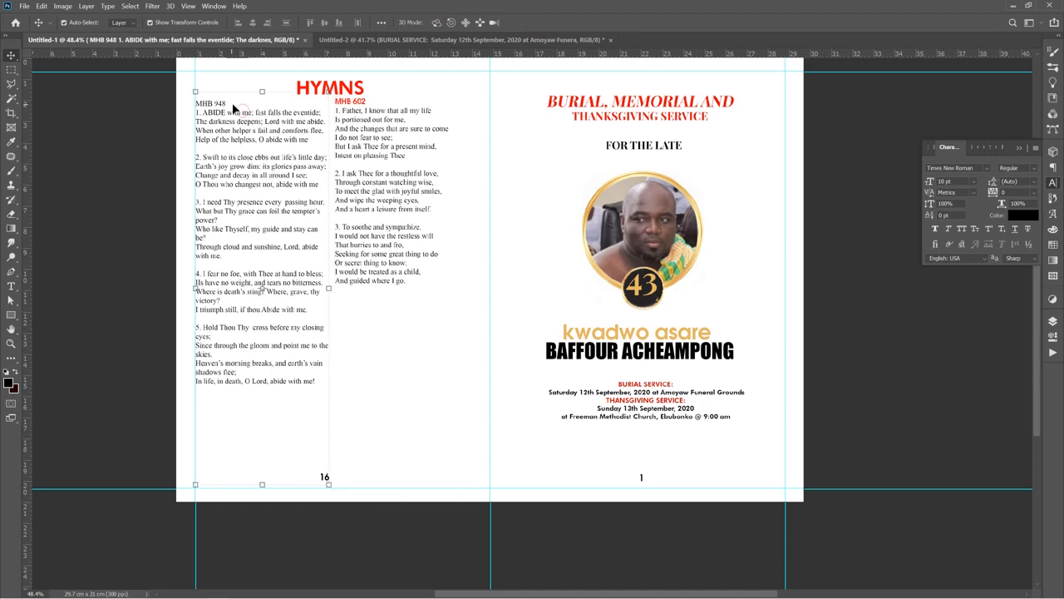
pyautogui.doubleClick(225, 101)
pyautogui.click(225, 101)
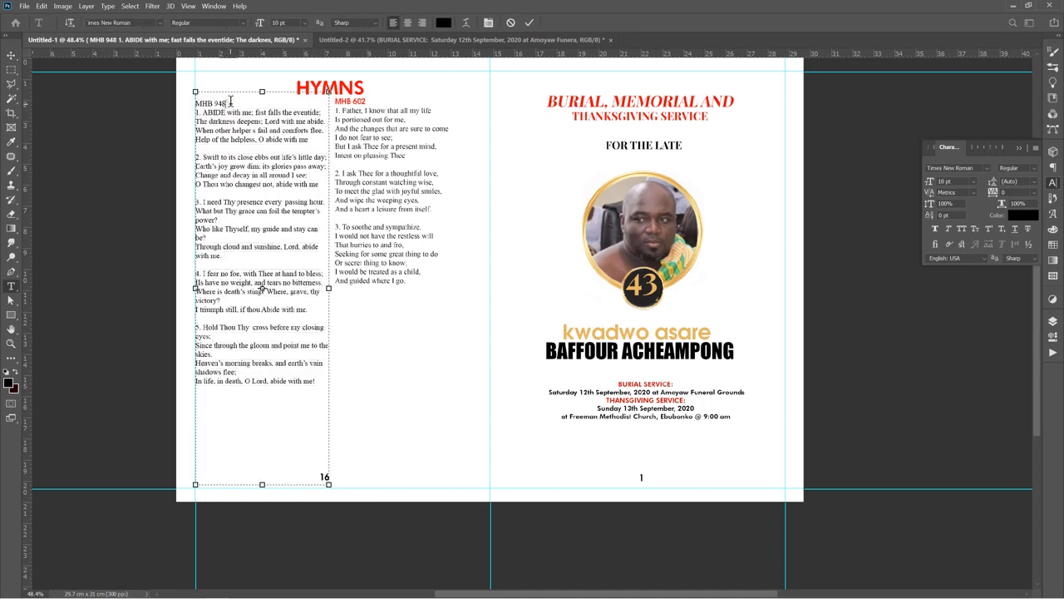
pyautogui.moveTo(228, 102); pyautogui.dragTo(191, 102)
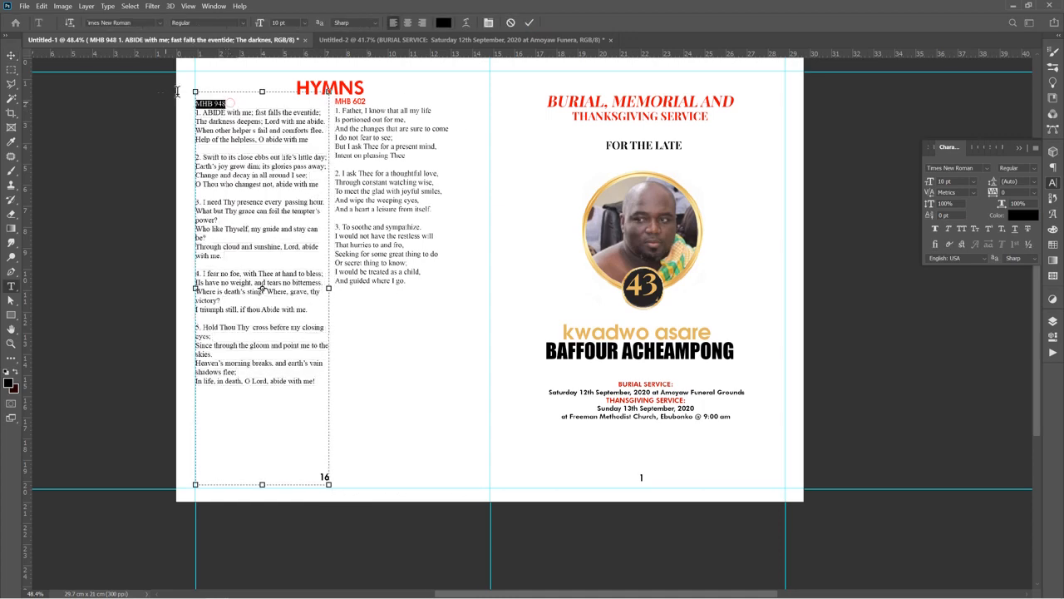
pyautogui.click(448, 22)
pyautogui.click(881, 65)
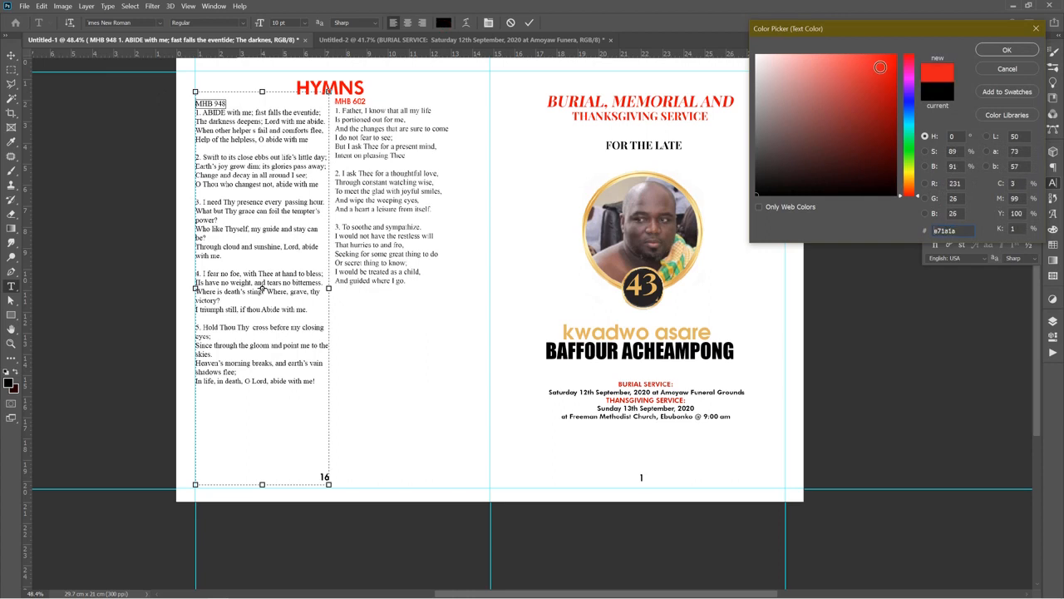
pyautogui.press('Return')
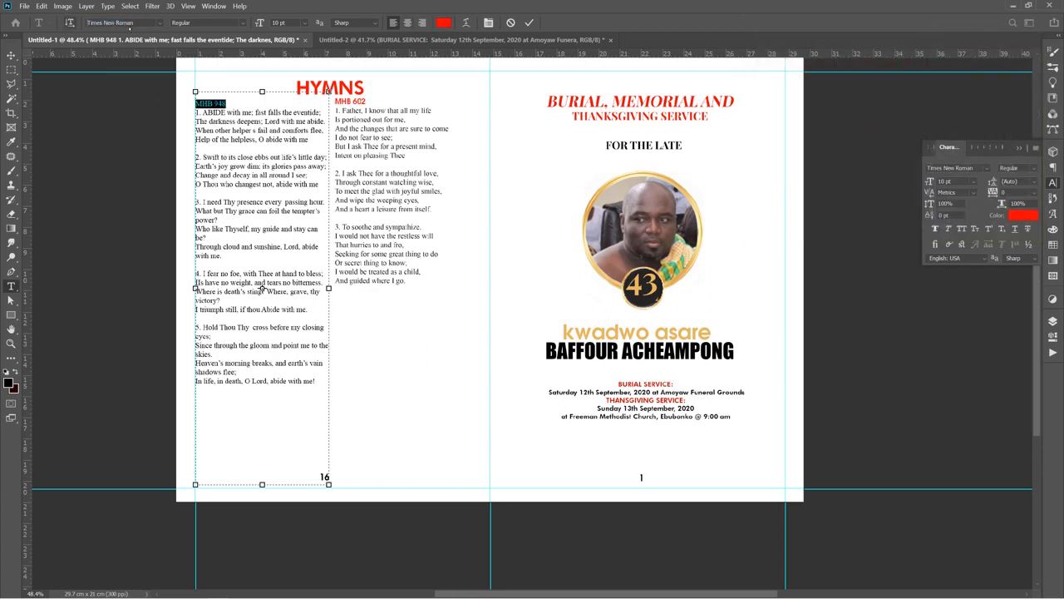
pyautogui.click(133, 22)
pyautogui.write('a')
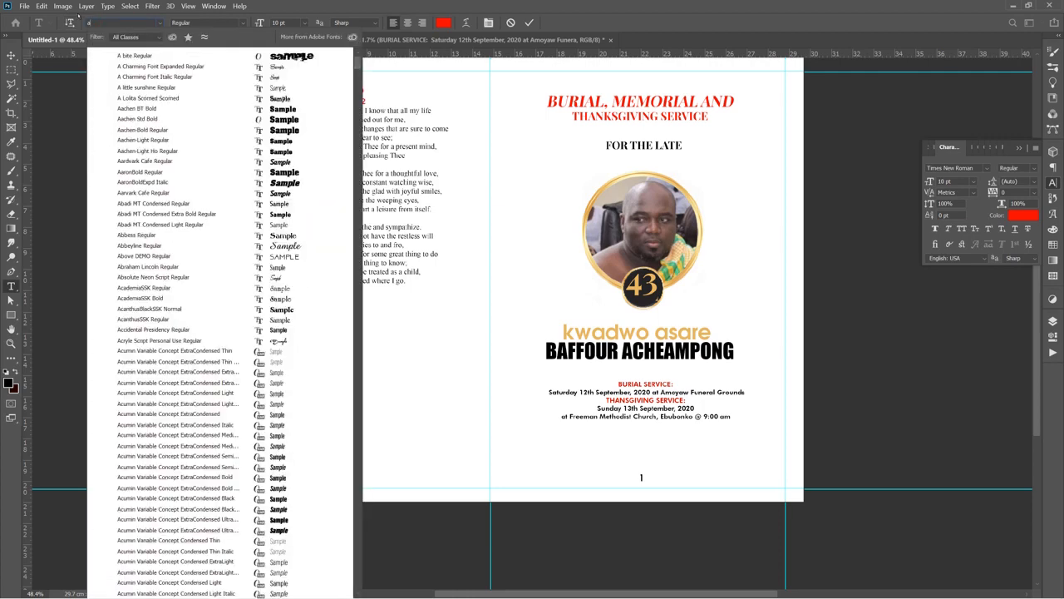
pyautogui.write('vantGarde-Demi')
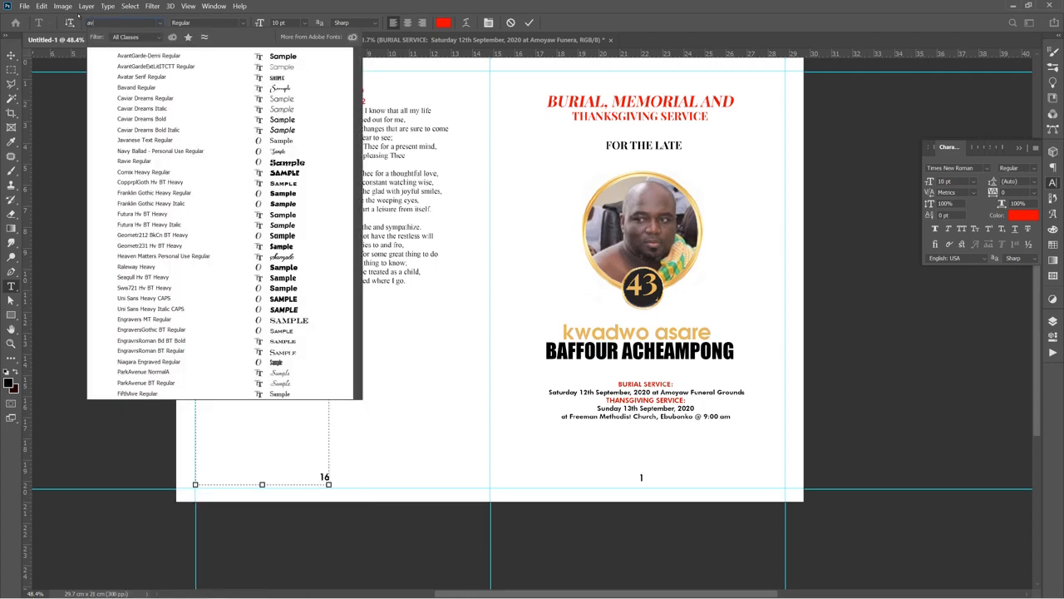
pyautogui.click(149, 56)
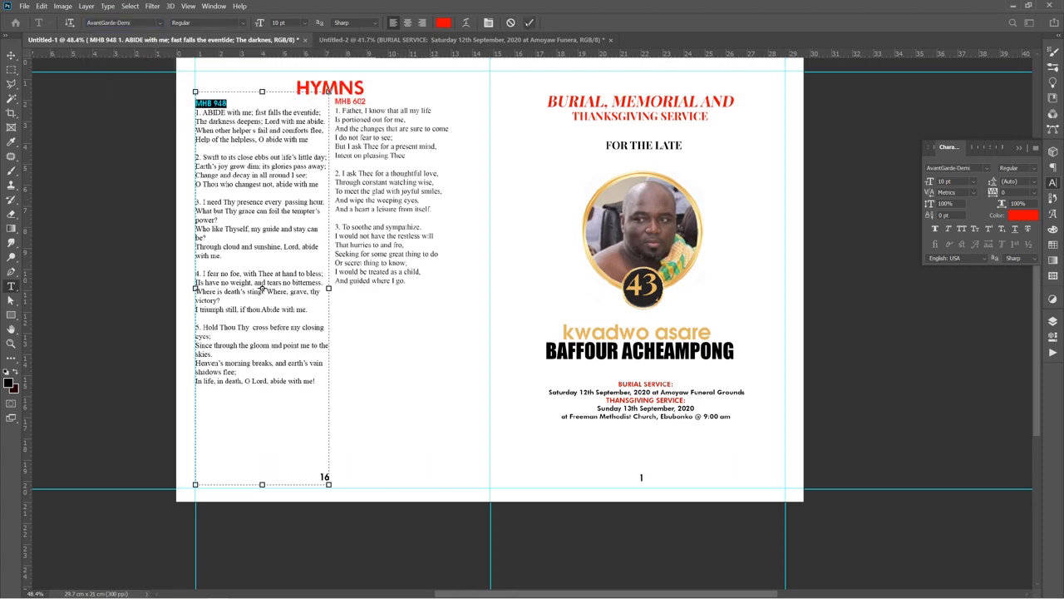
pyautogui.click(529, 23)
pyautogui.press('v')
# Nudge the HYMNS heading up slightly on the left page
pyautogui.scroll(-2, 519, 257)
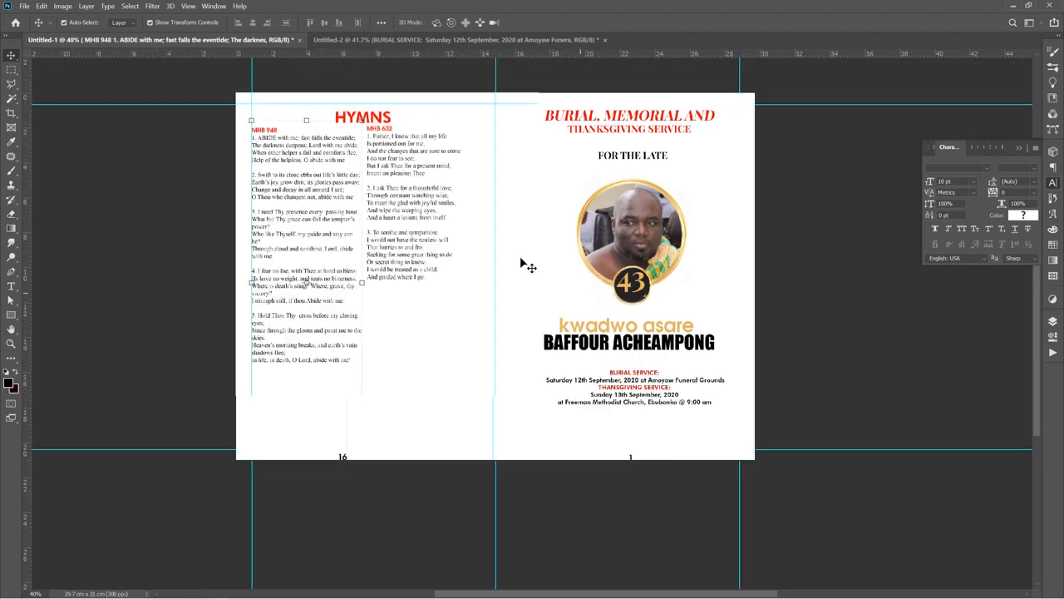
pyautogui.click(214, 249)
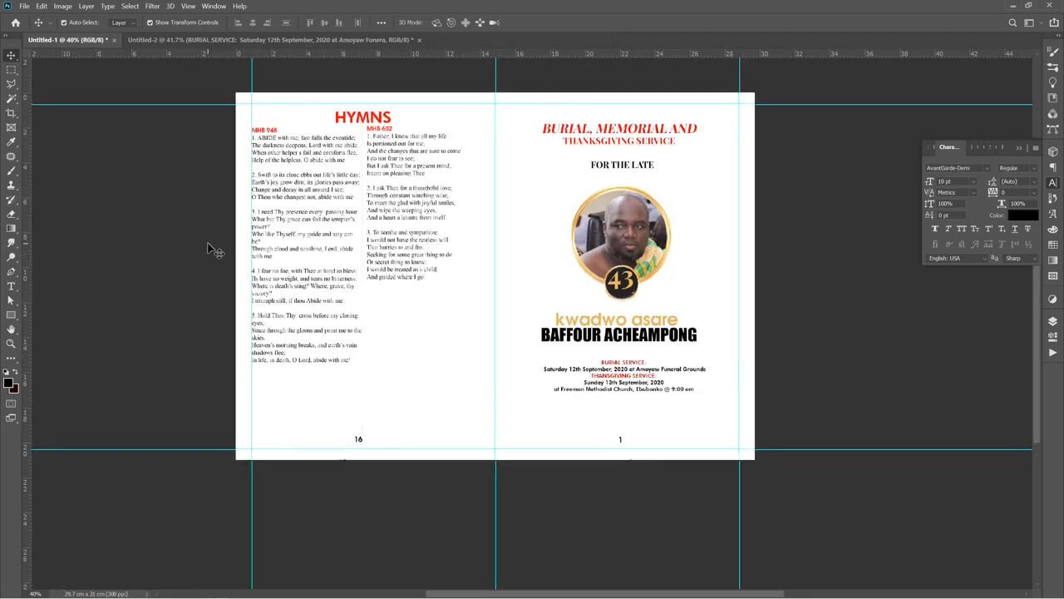
pyautogui.click(355, 122)
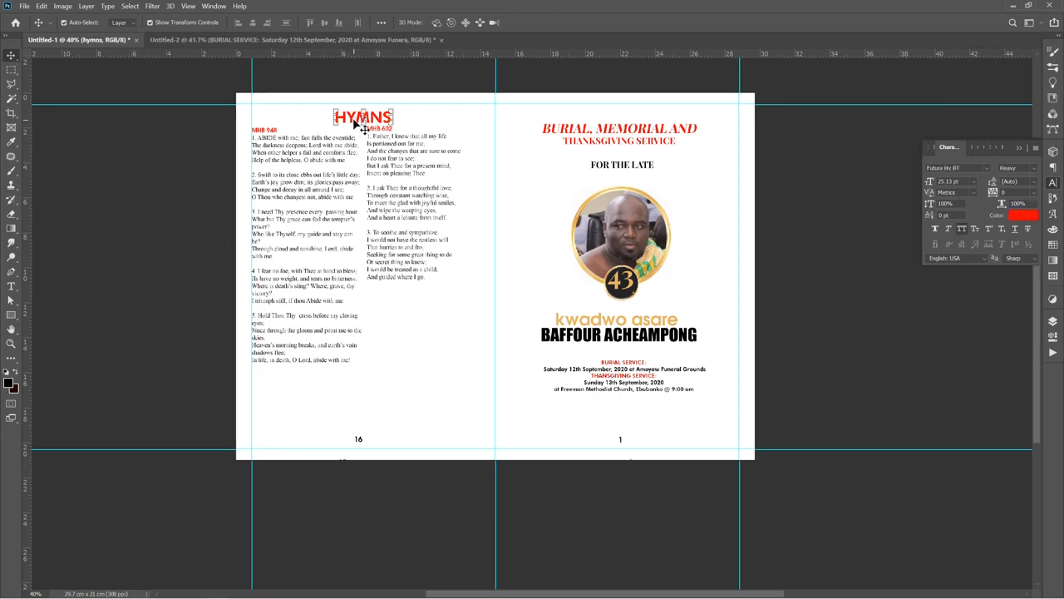
pyautogui.hotkey('shift', 'Up')
pyautogui.hotkey('shift', 'Up')
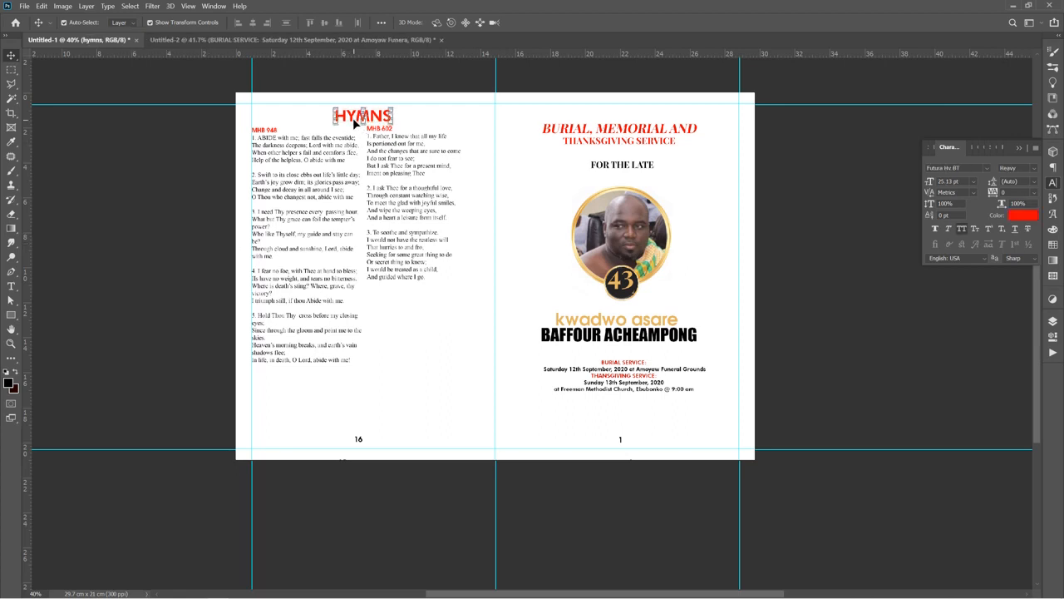
pyautogui.click(109, 169)
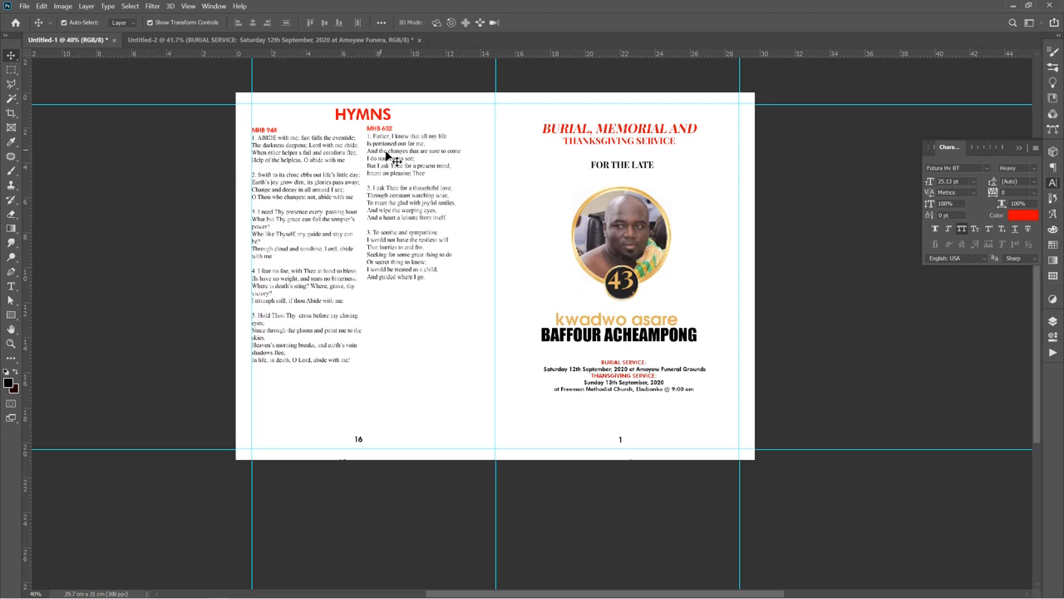
pyautogui.scroll(1, 394, 159)
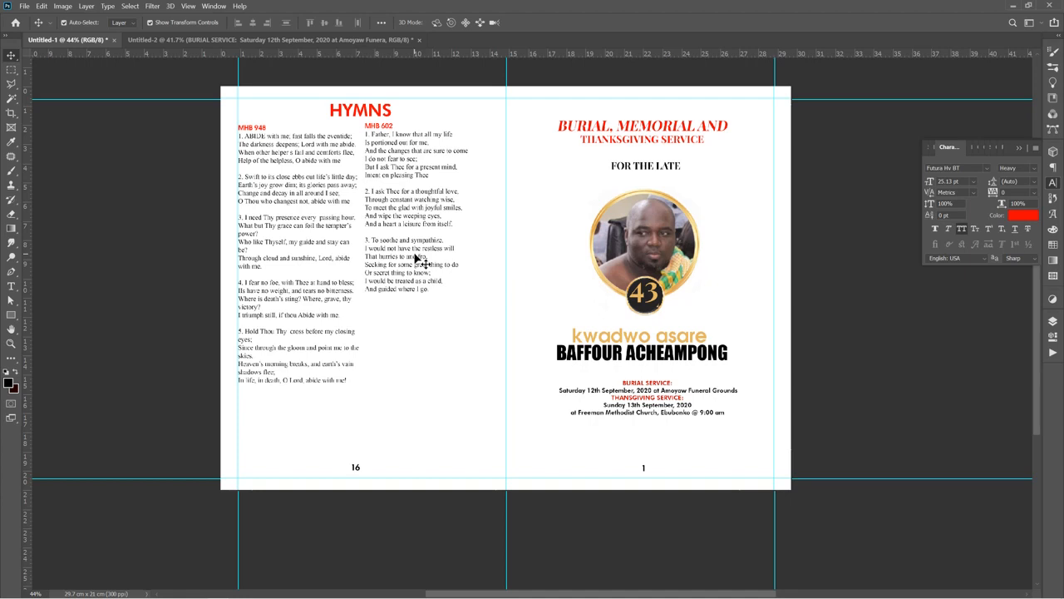
pyautogui.moveTo(911, 592)
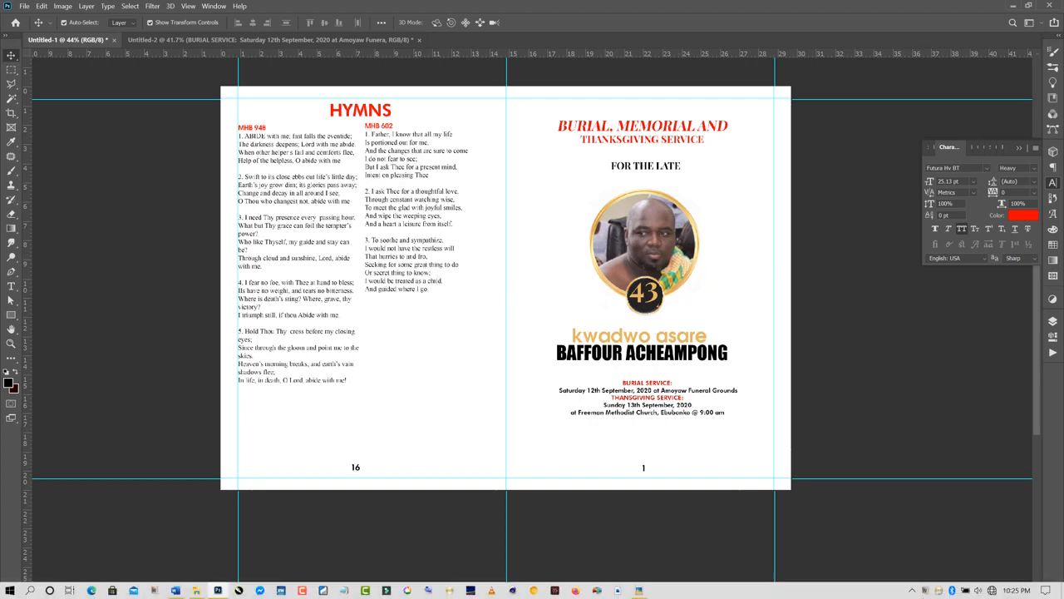
pyautogui.click(910, 591)
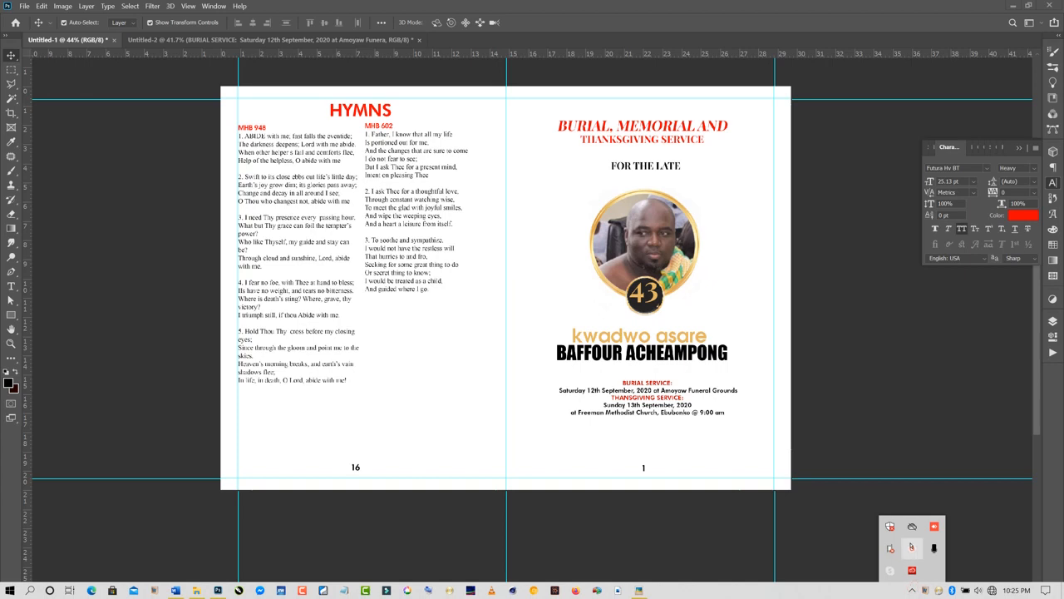
pyautogui.click(911, 547)
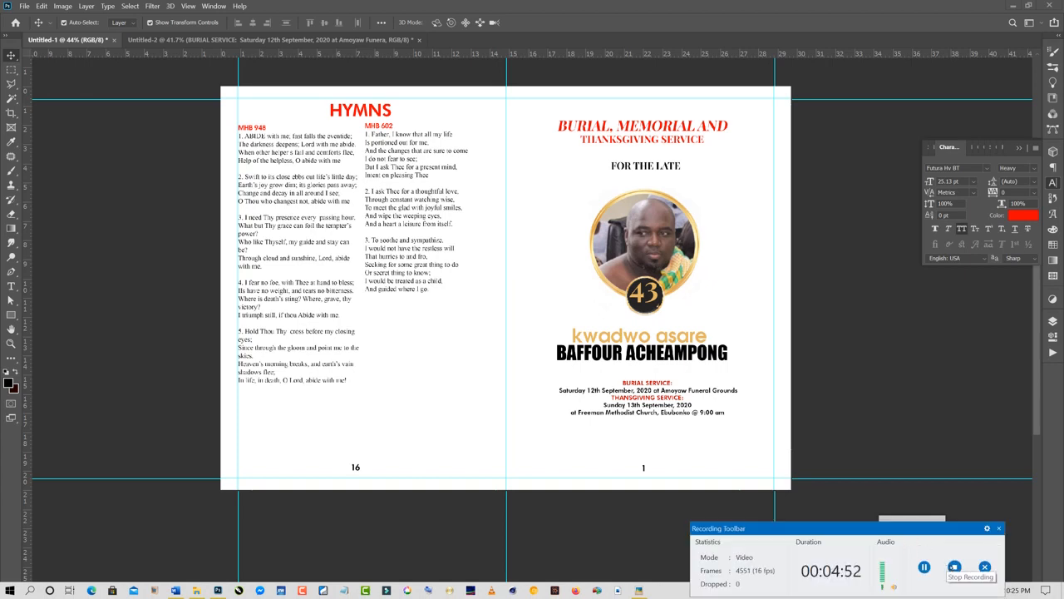
pyautogui.click(954, 566)
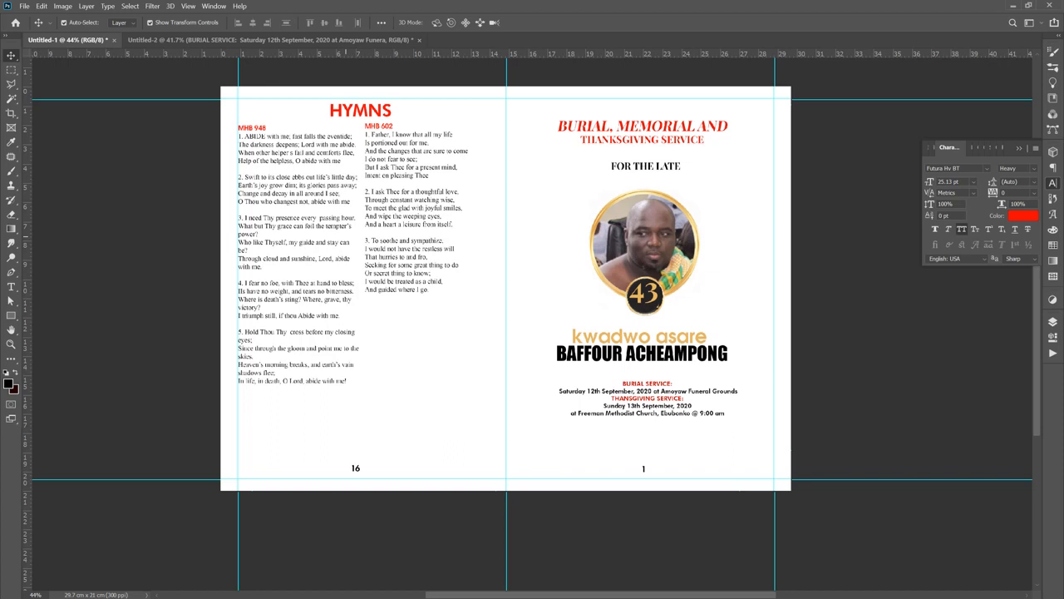
pyautogui.click(586, 337)
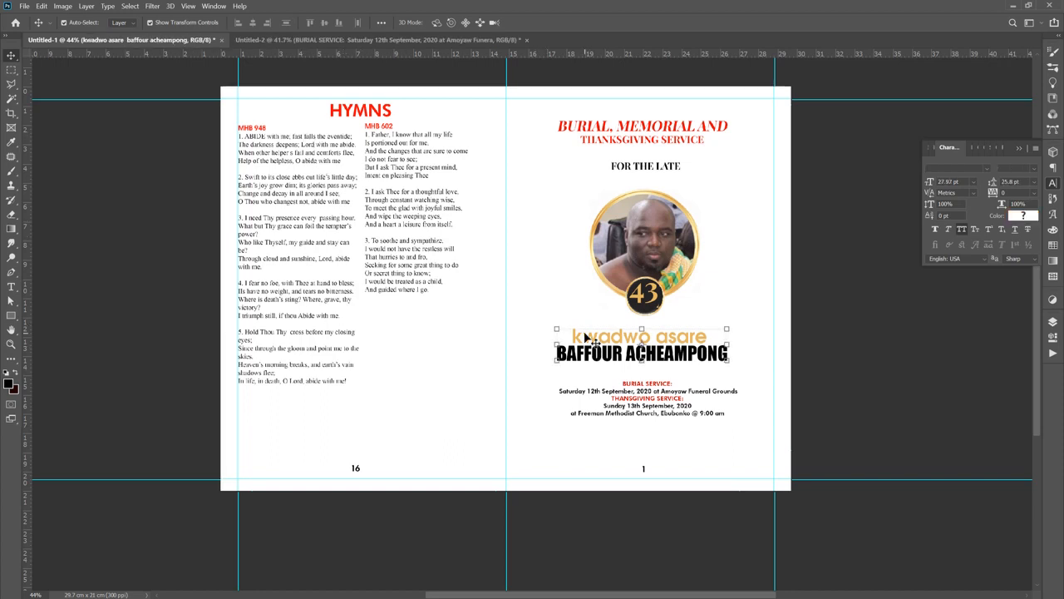
pyautogui.press('t')
pyautogui.click(571, 335)
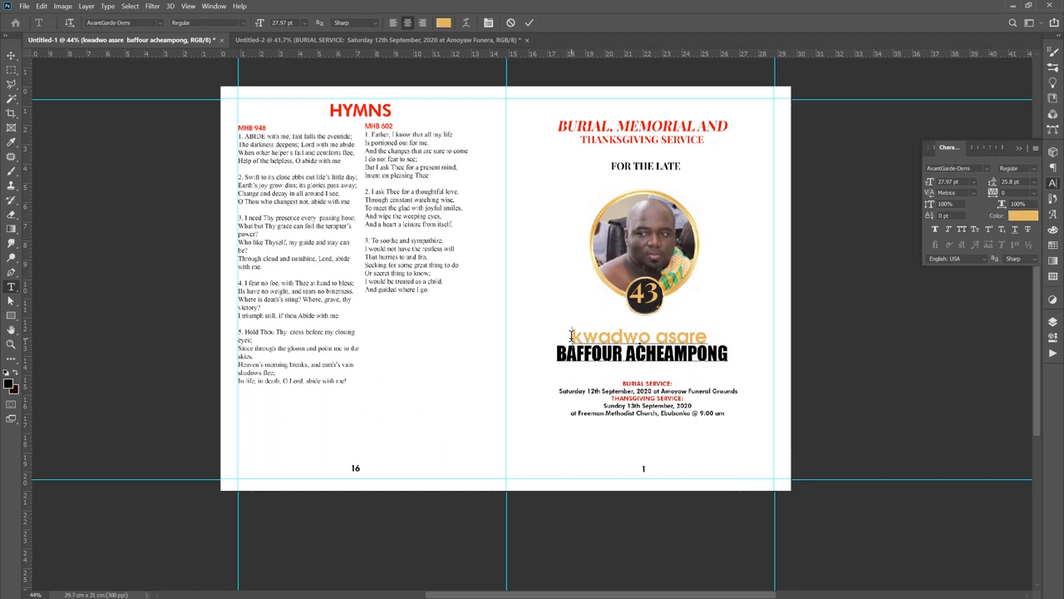
pyautogui.moveTo(572, 335); pyautogui.dragTo(724, 336)
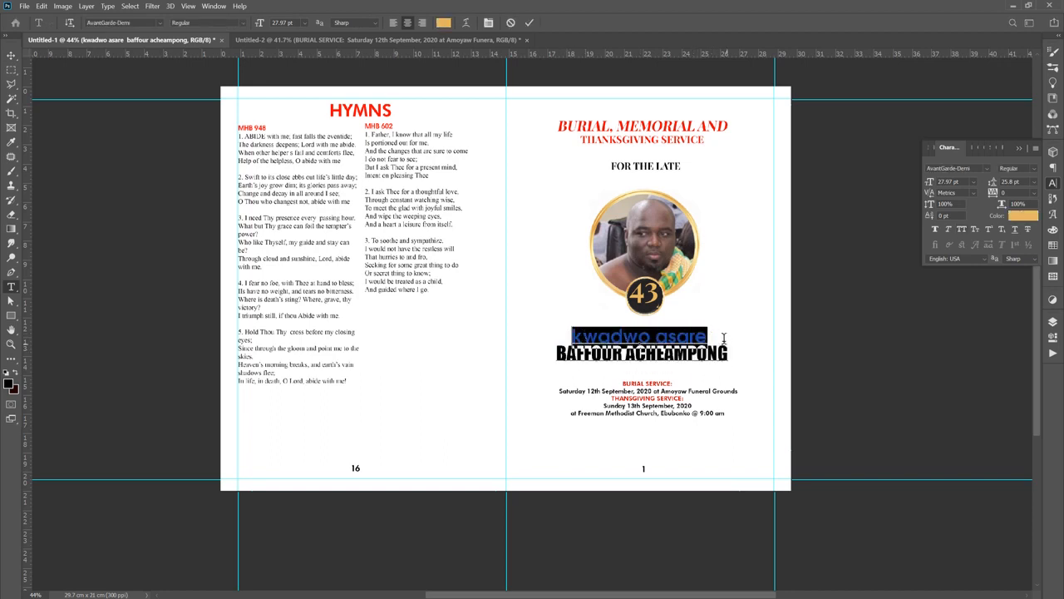
pyautogui.click(1016, 218)
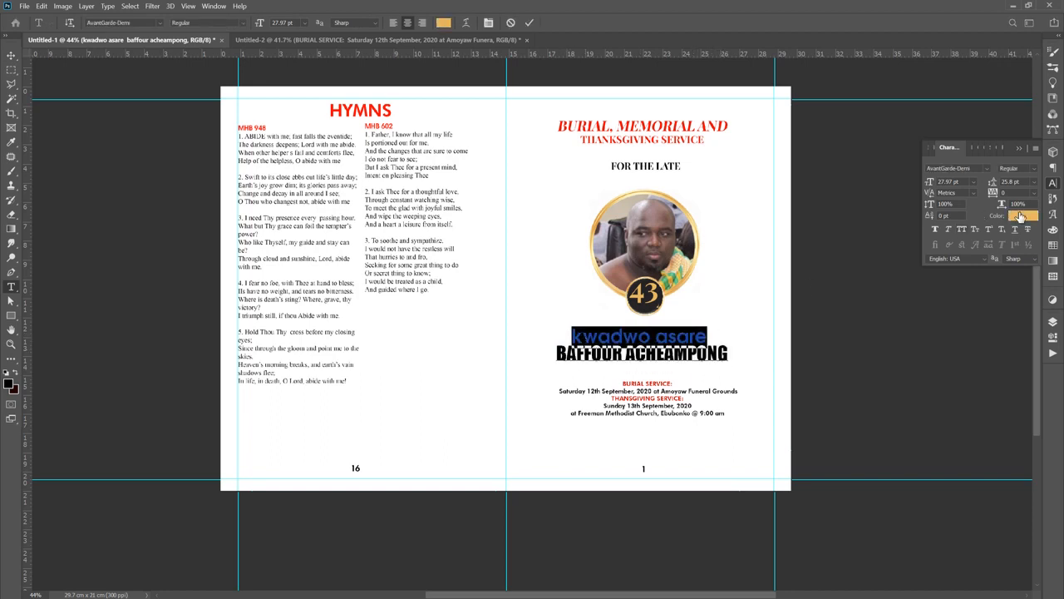
pyautogui.click(909, 56)
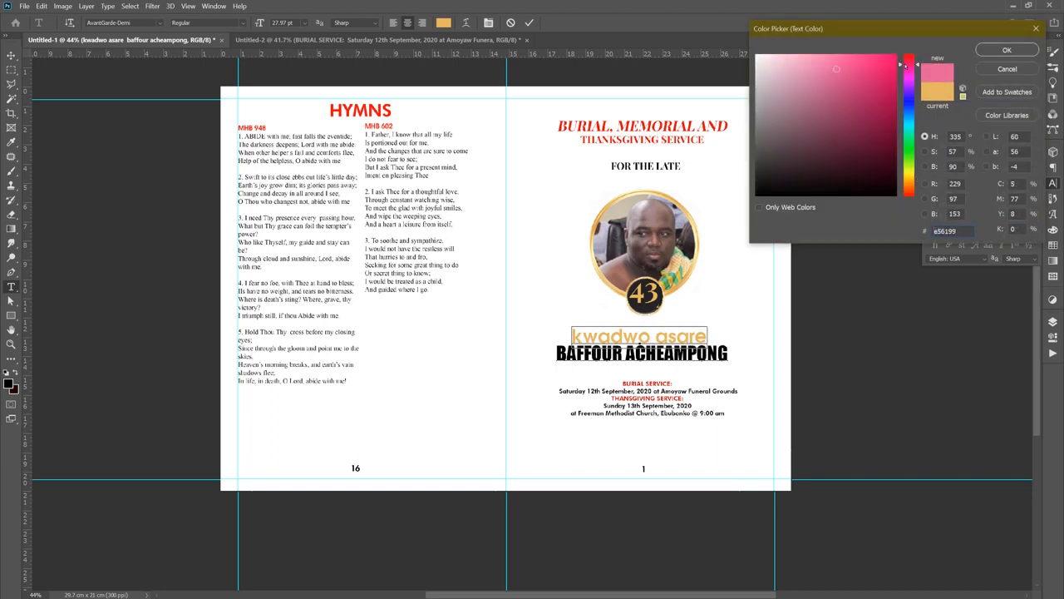
pyautogui.click(896, 62)
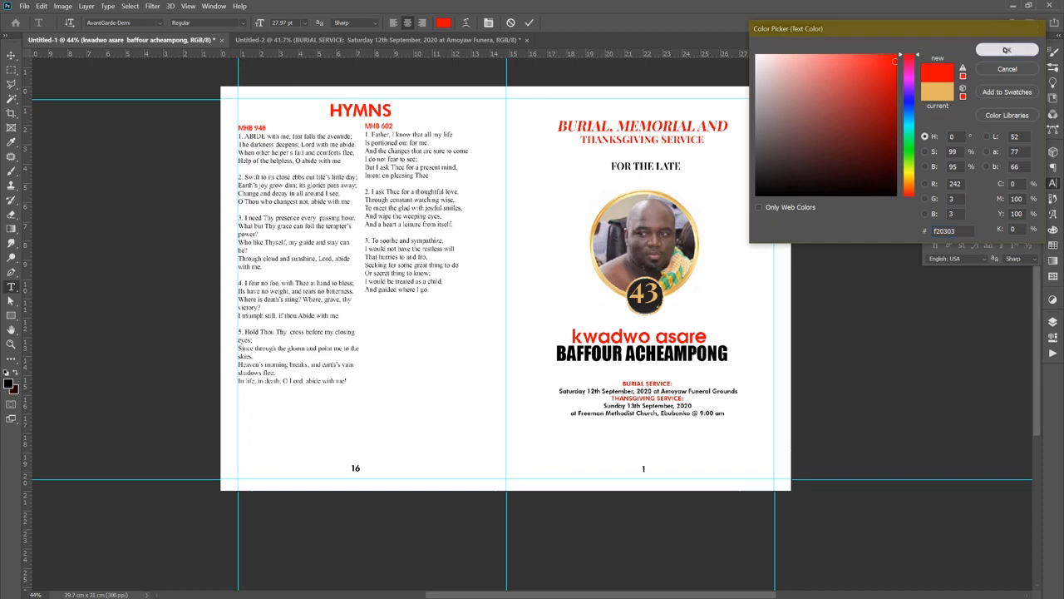
pyautogui.click(1007, 50)
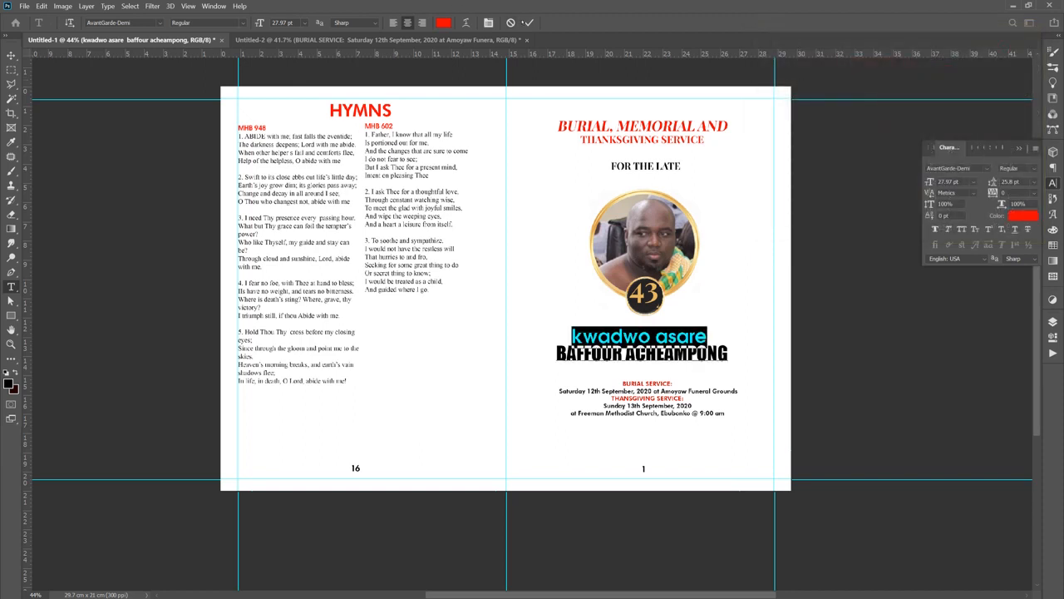
pyautogui.click(529, 22)
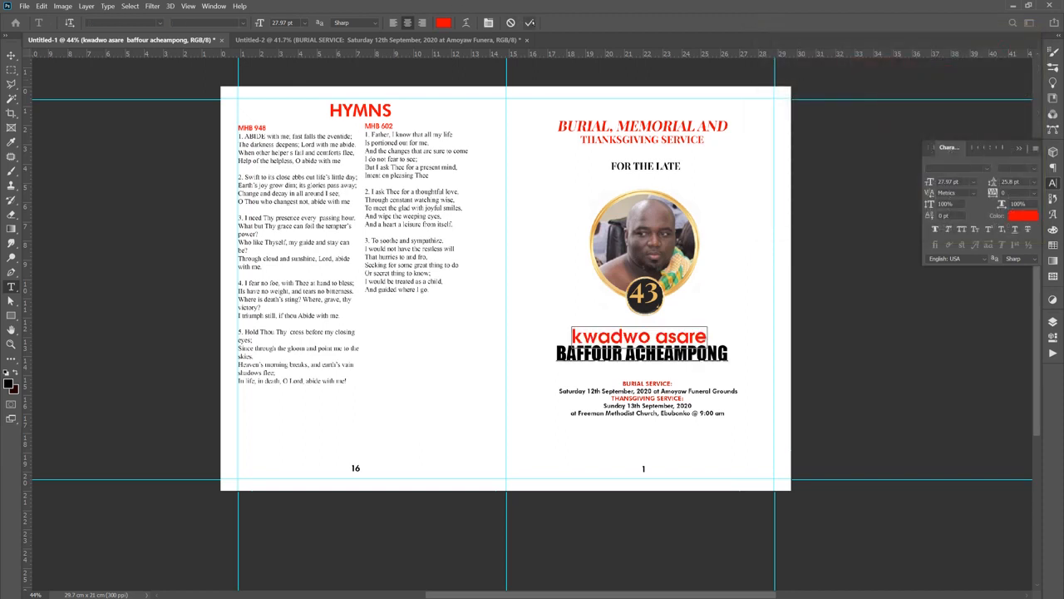
pyautogui.click(865, 291)
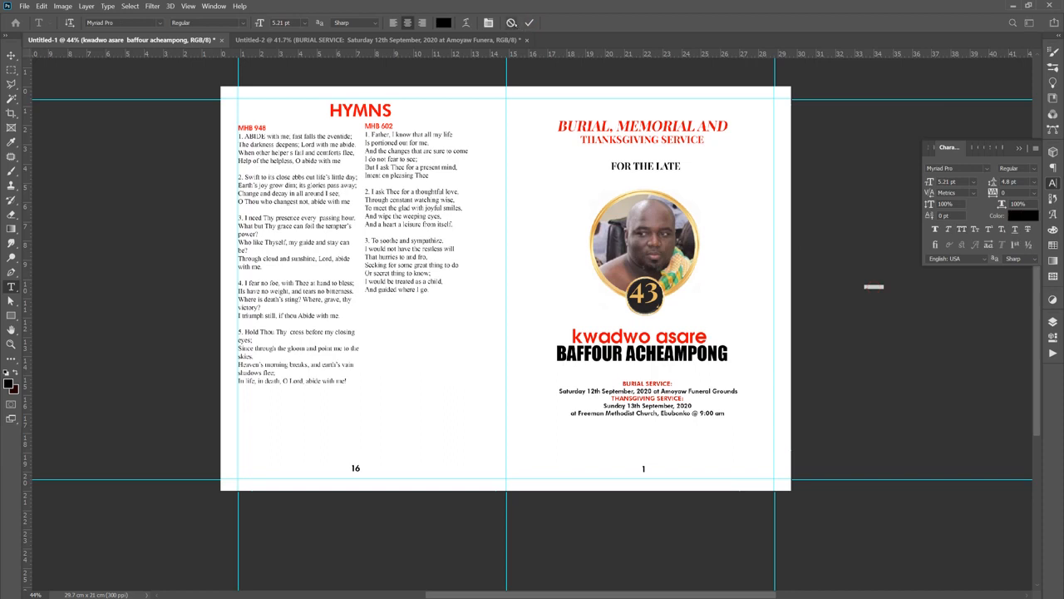
pyautogui.click(512, 23)
pyautogui.press('v')
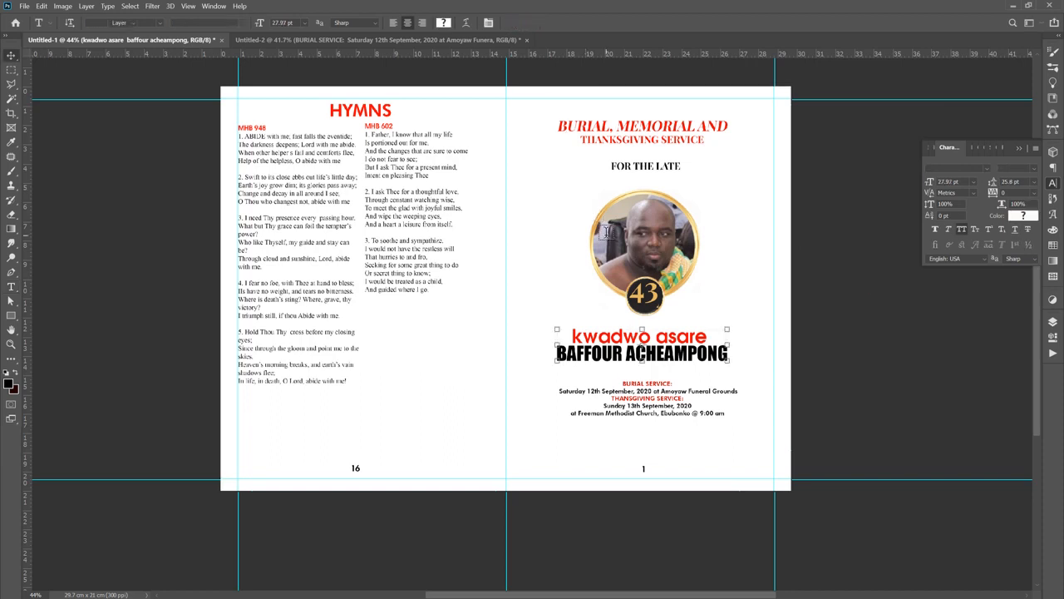
pyautogui.click(539, 223)
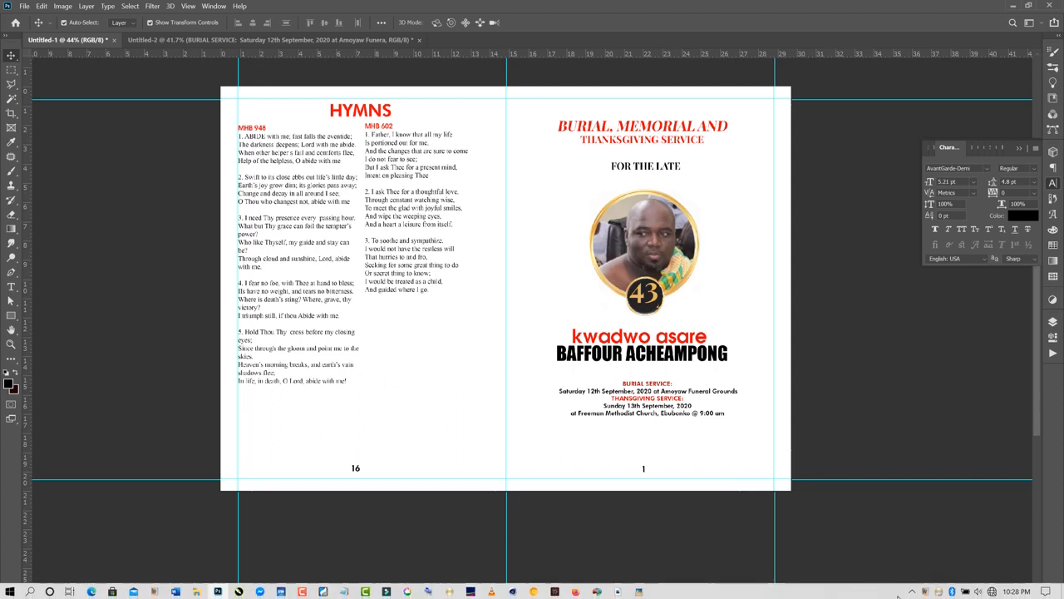
pyautogui.click(912, 591)
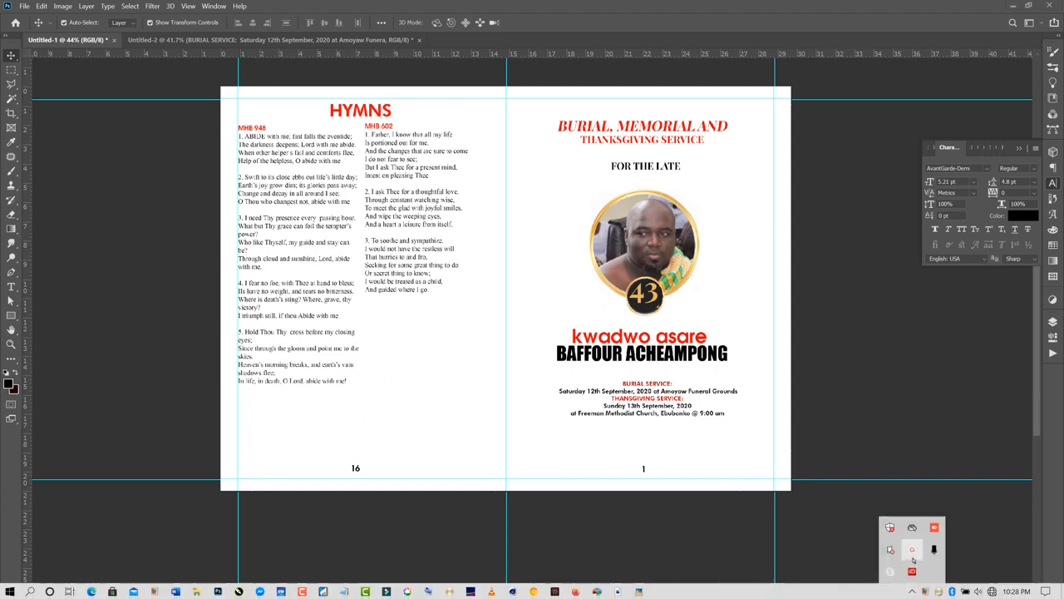